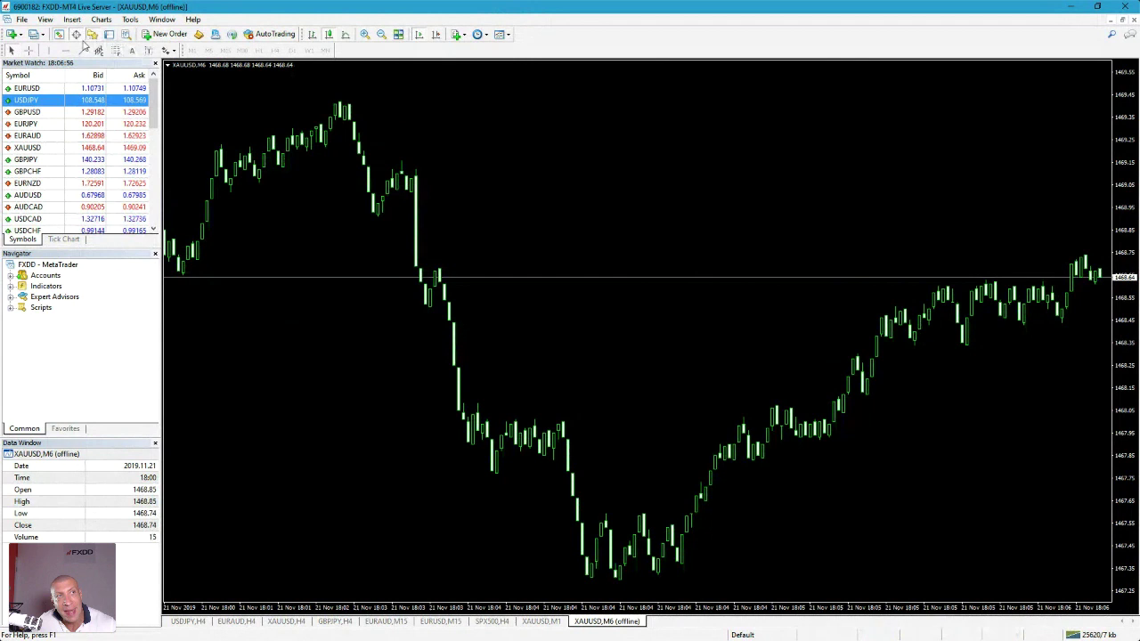
Glance at the XAUUSD,M1 chart, then stretch the offline XAUUSD,M6 price scale so candles sit mid-chart.
click(28, 21)
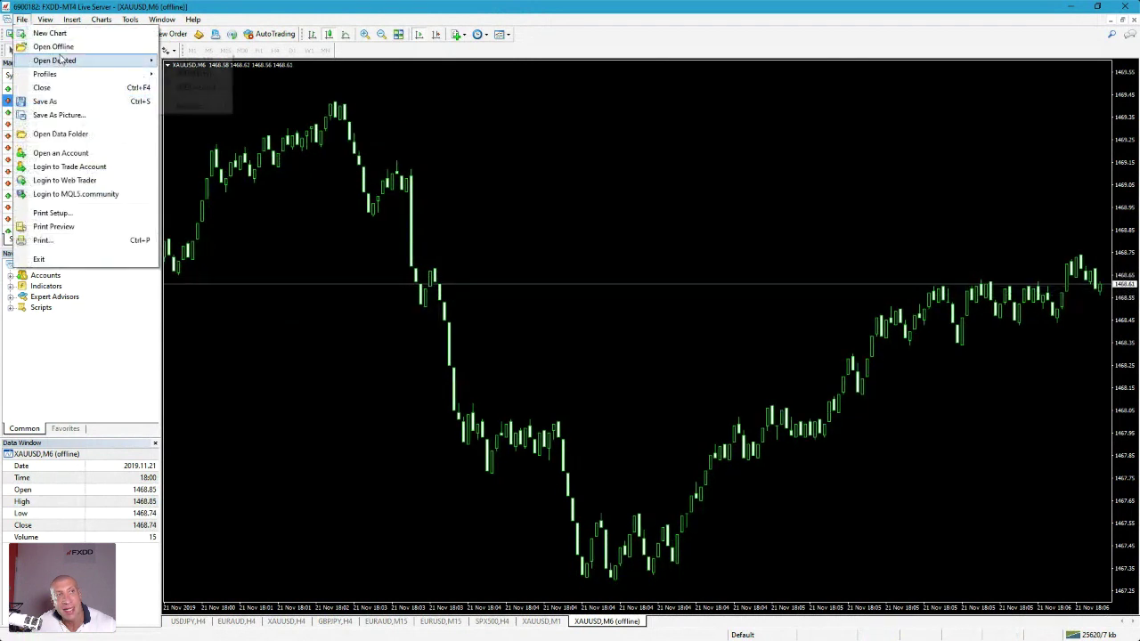
click(54, 47)
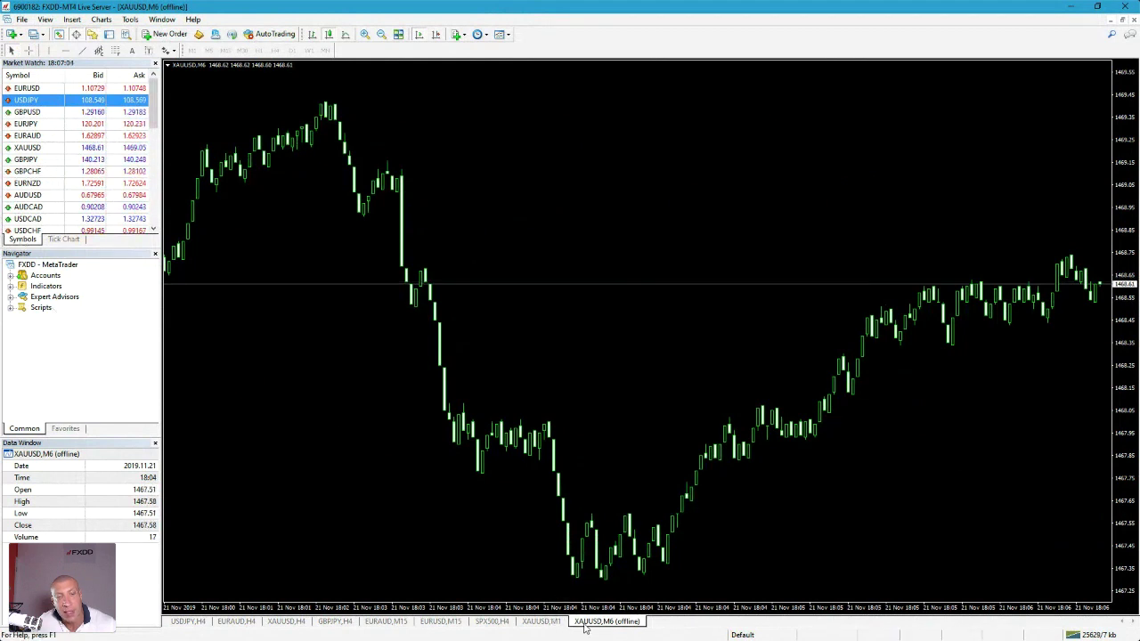
click(544, 621)
right_click(515, 188)
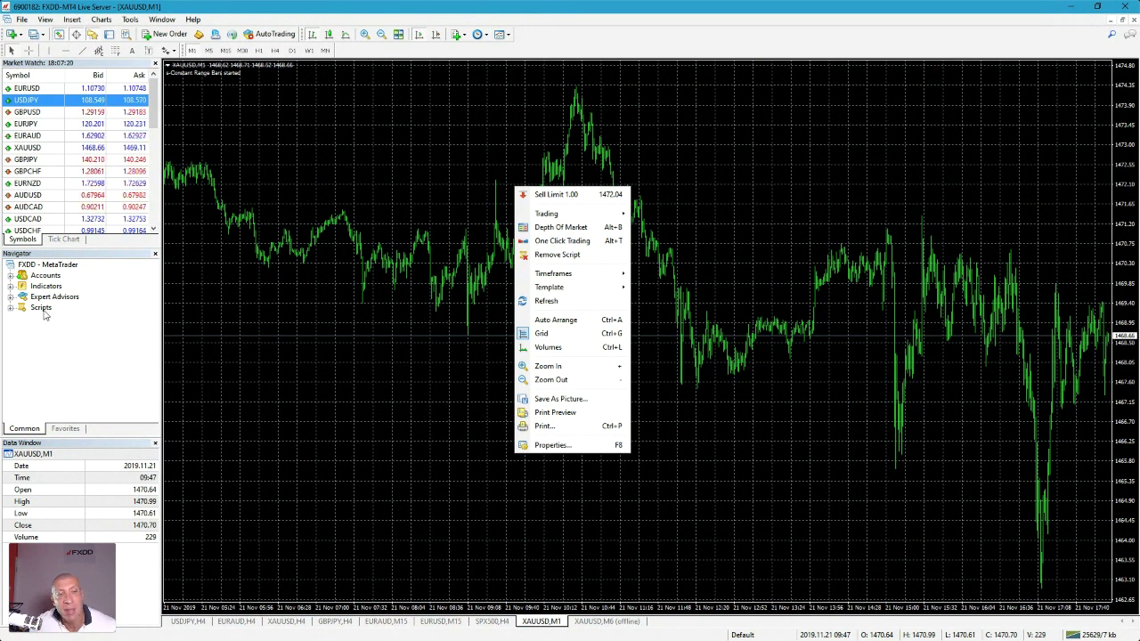
click(617, 621)
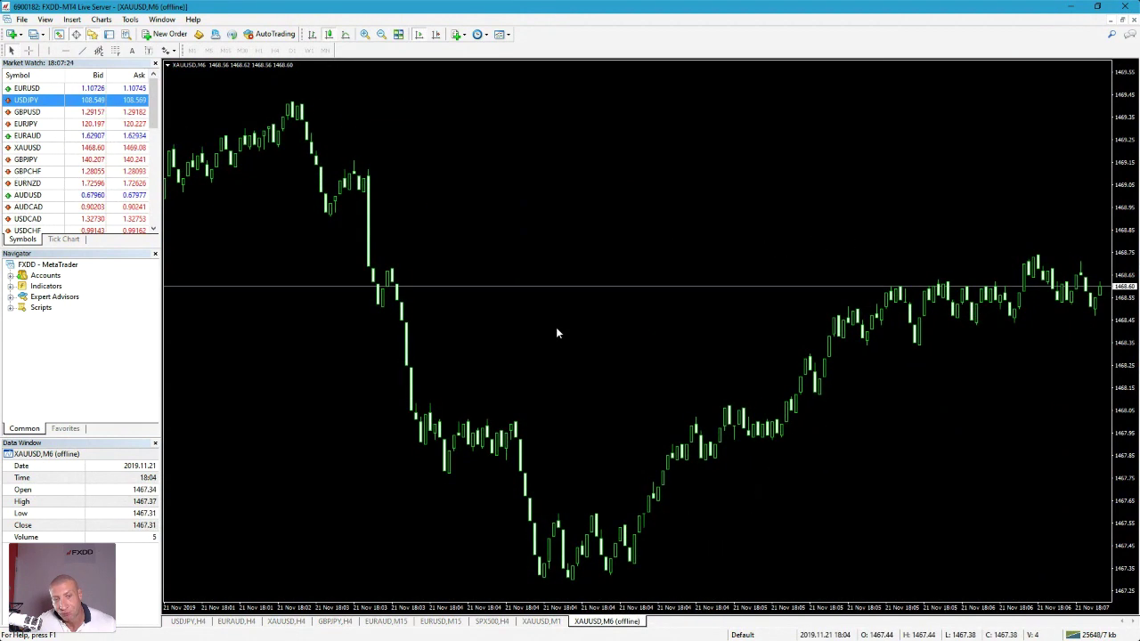
drag(1111, 234, 1132, 166)
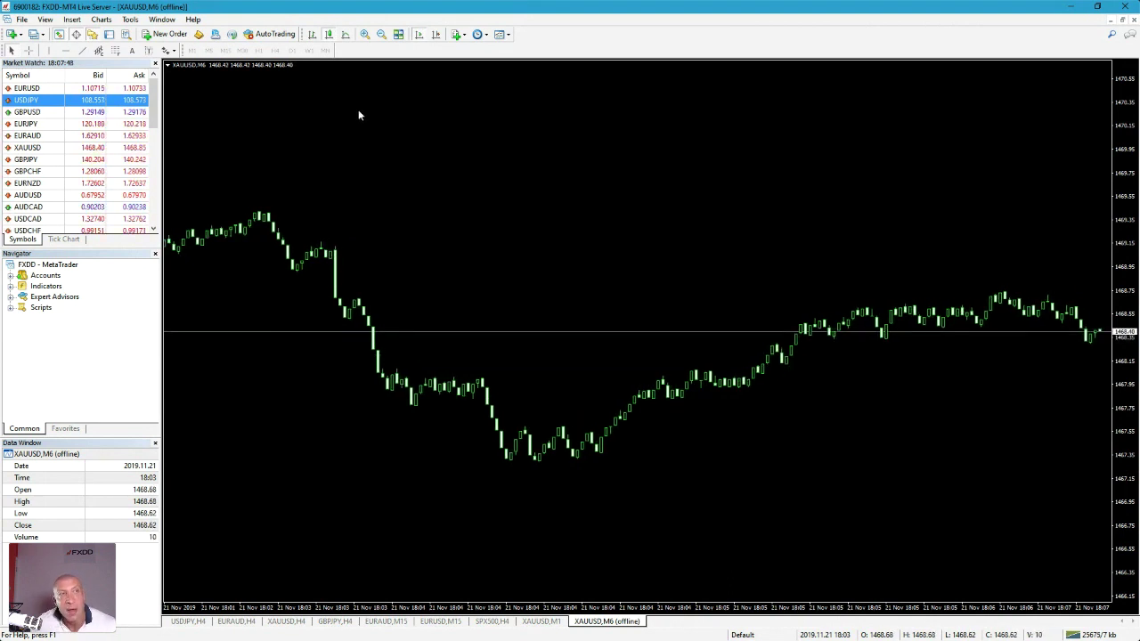
Open a zoomed-out GBPUSD chart on M1 and expand Scripts to show s-Constant Range Bars.
click(13, 35)
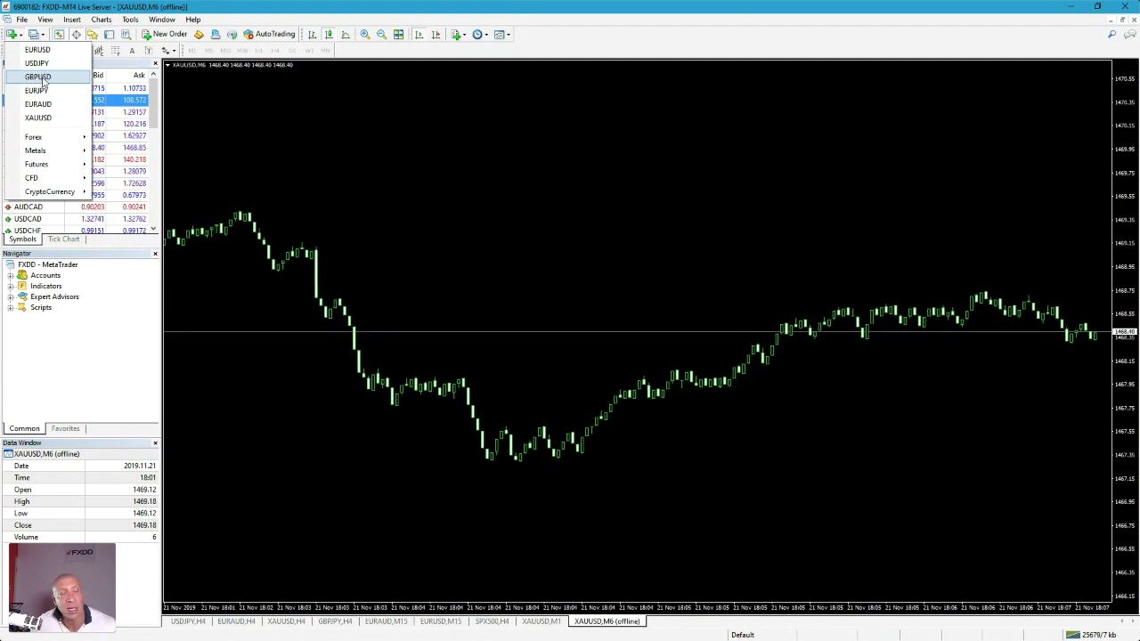
click(38, 77)
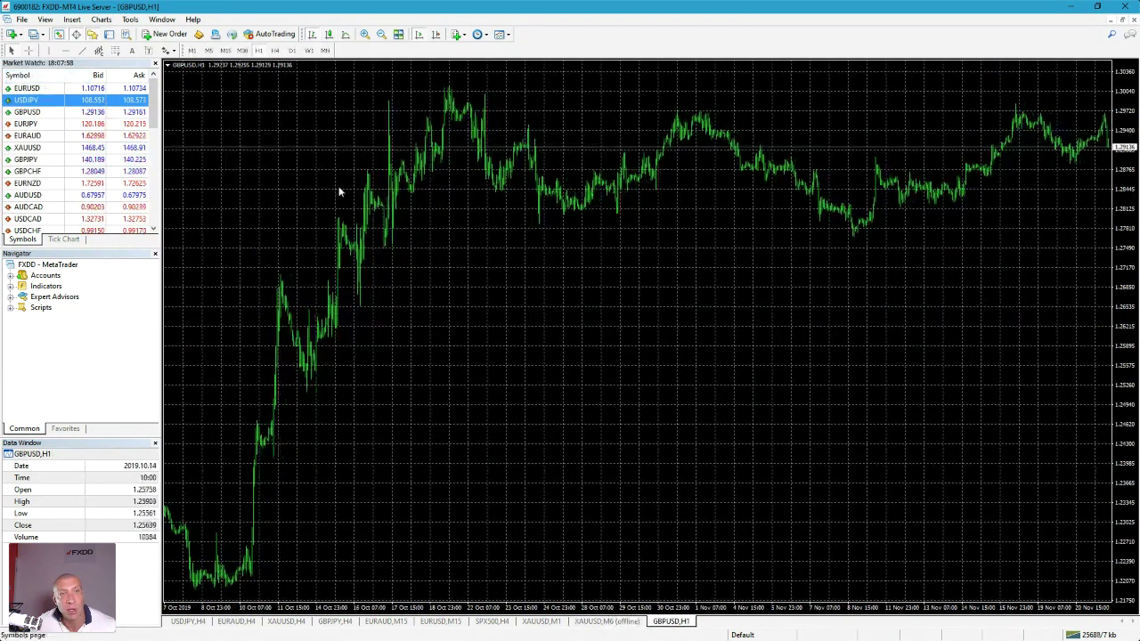
click(381, 33)
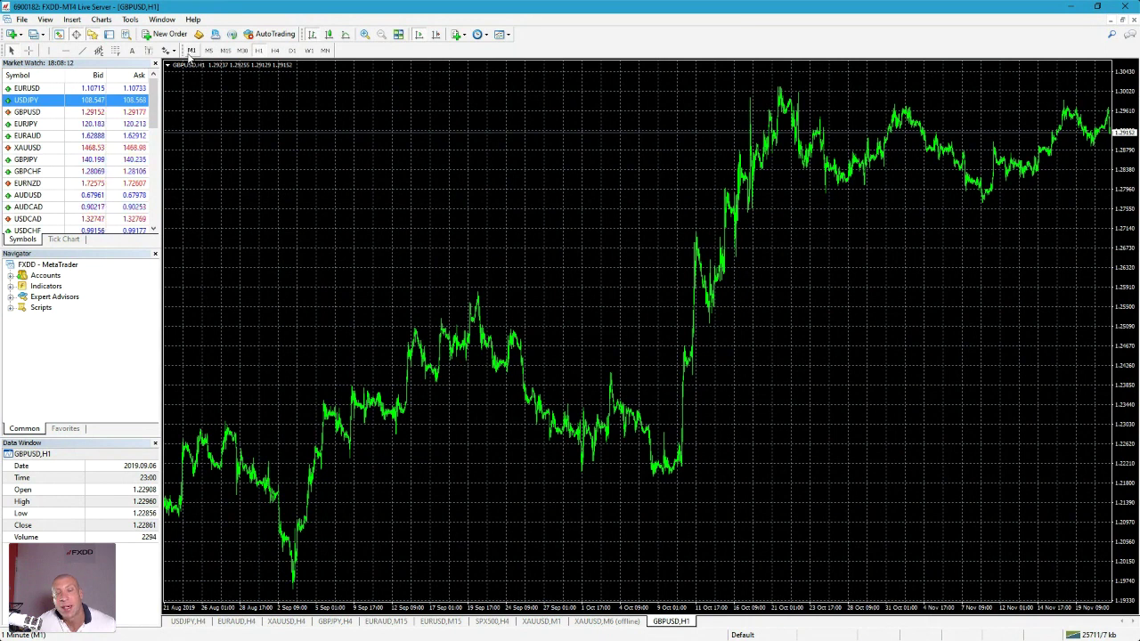
click(190, 51)
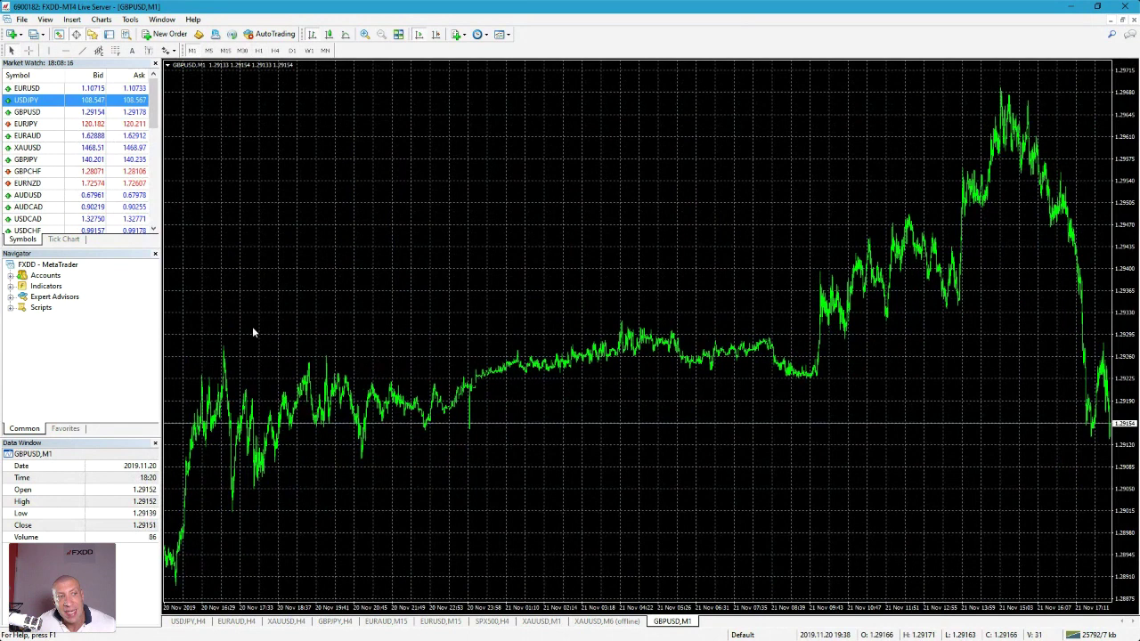
click(11, 307)
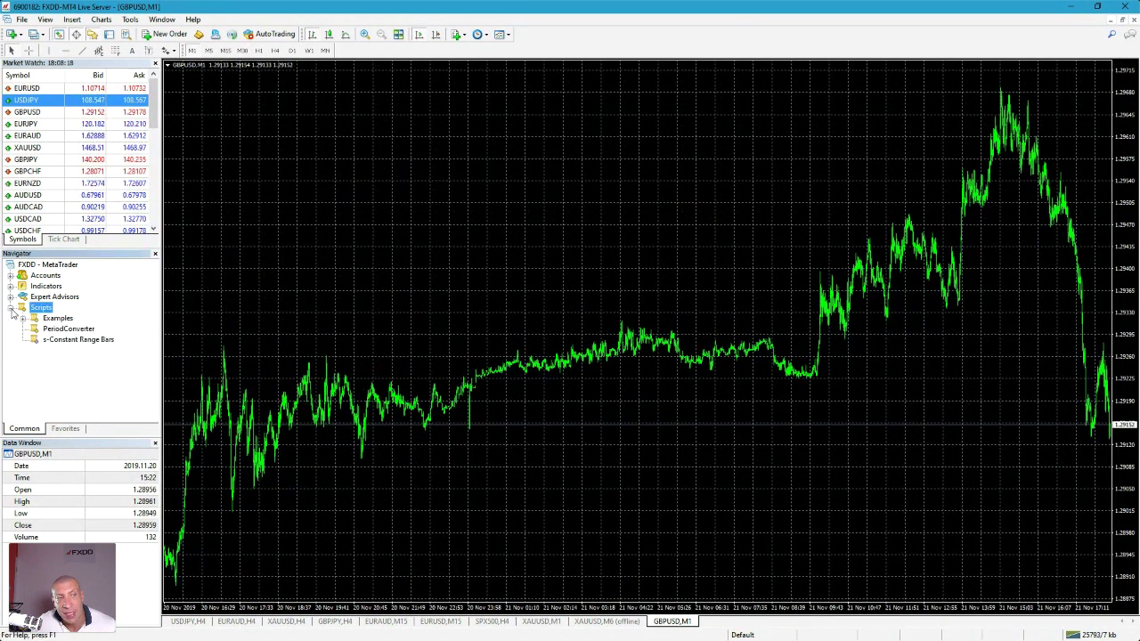
Drop s-Constant Range Bars onto the GBPUSD,M1 chart and enter BarsRange 6.
click(58, 341)
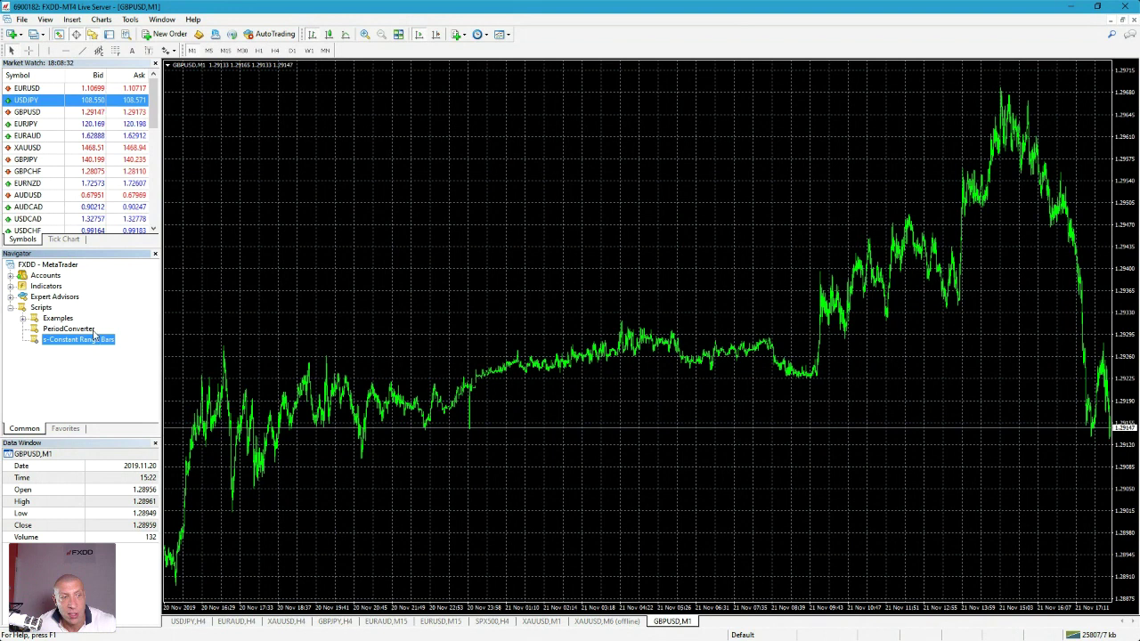
drag(394, 248, 415, 234)
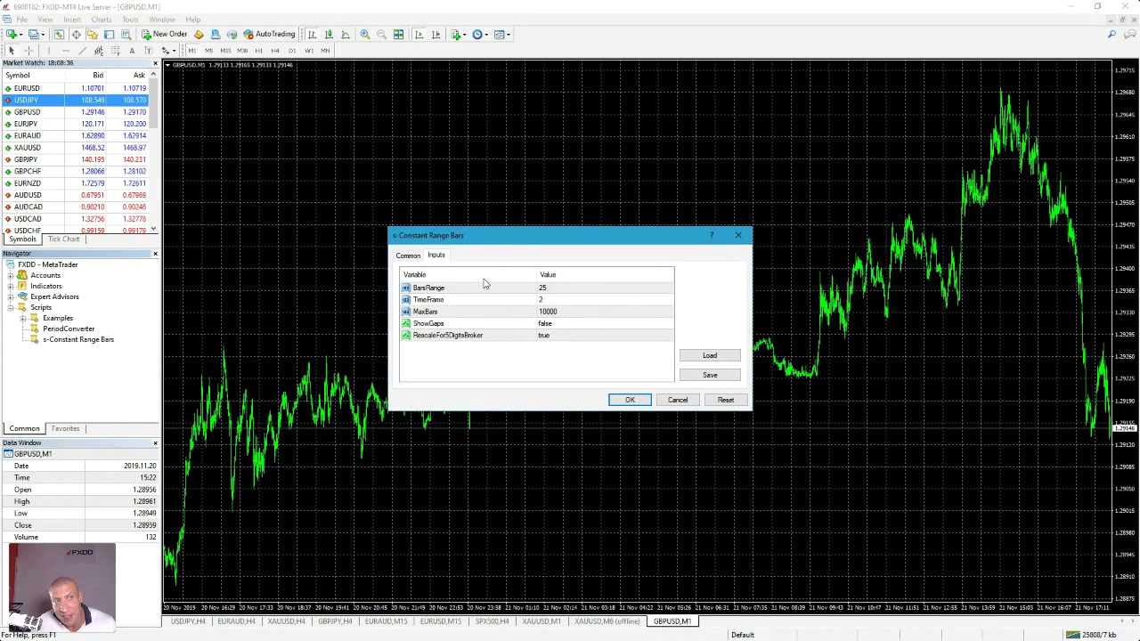
double_click(551, 290)
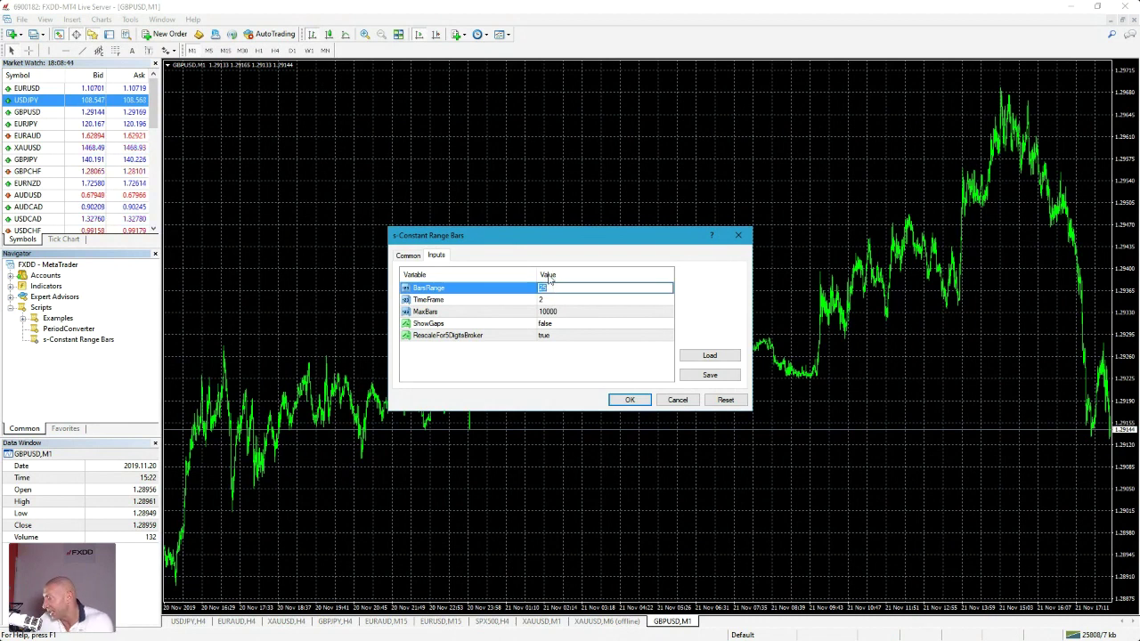
text(6)
double_click(552, 303)
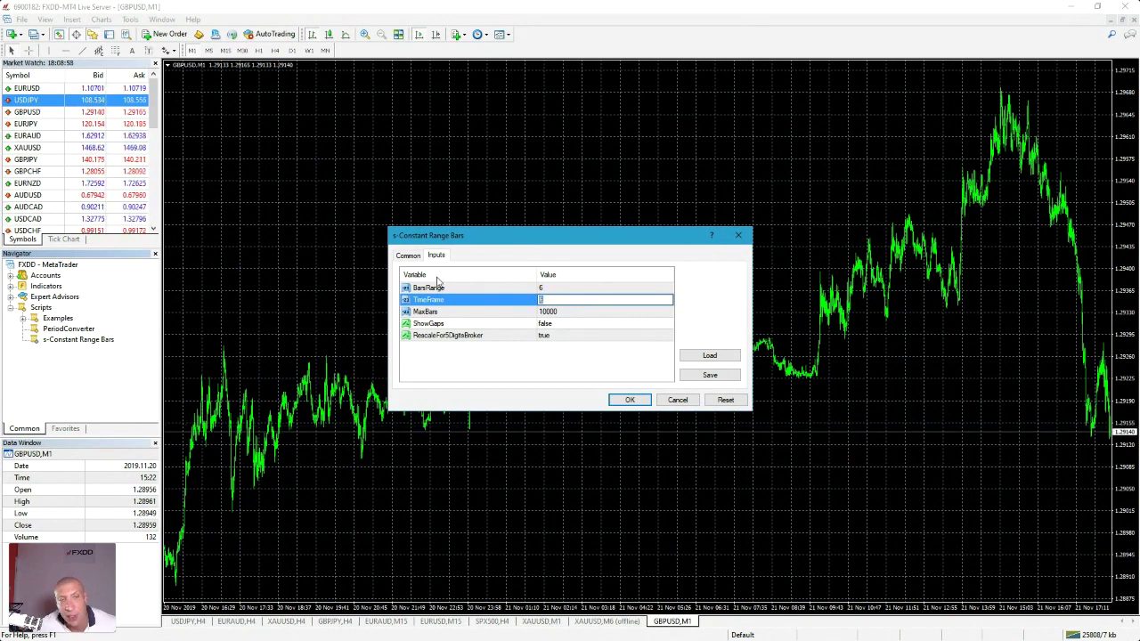
Change the script inputs to BarsRange 10 and TimeFrame 10.
click(488, 288)
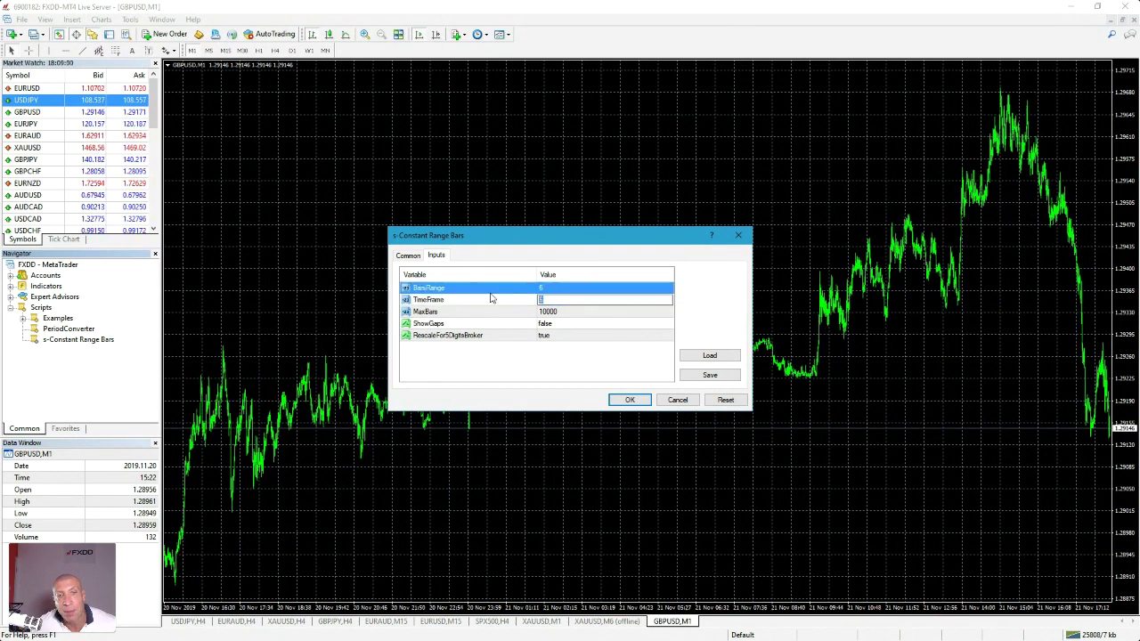
click(532, 289)
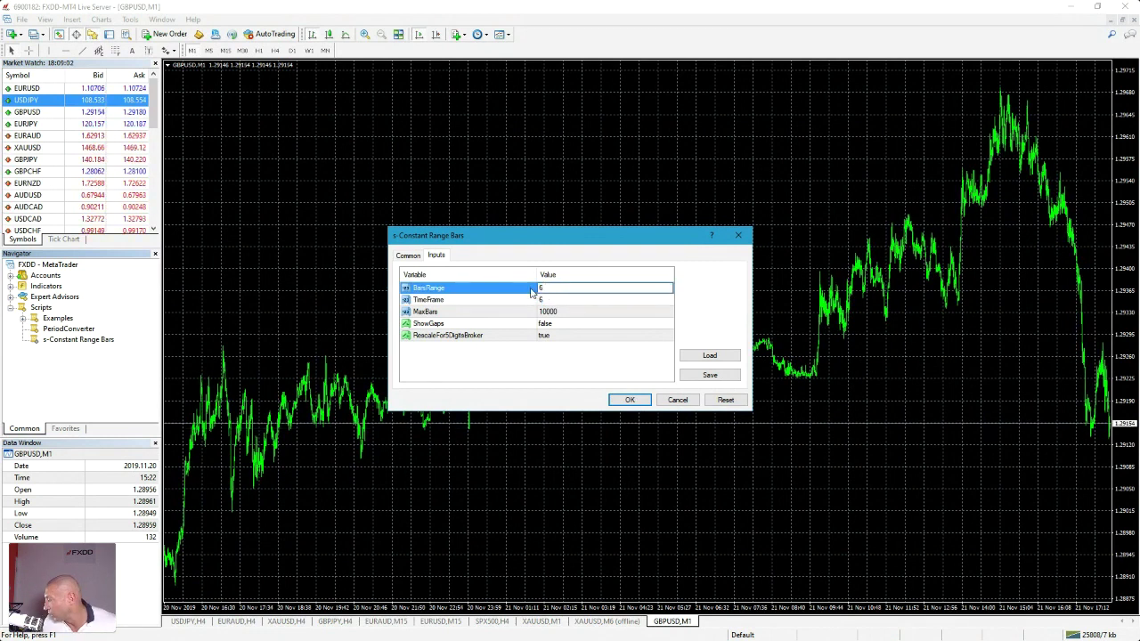
text(105)
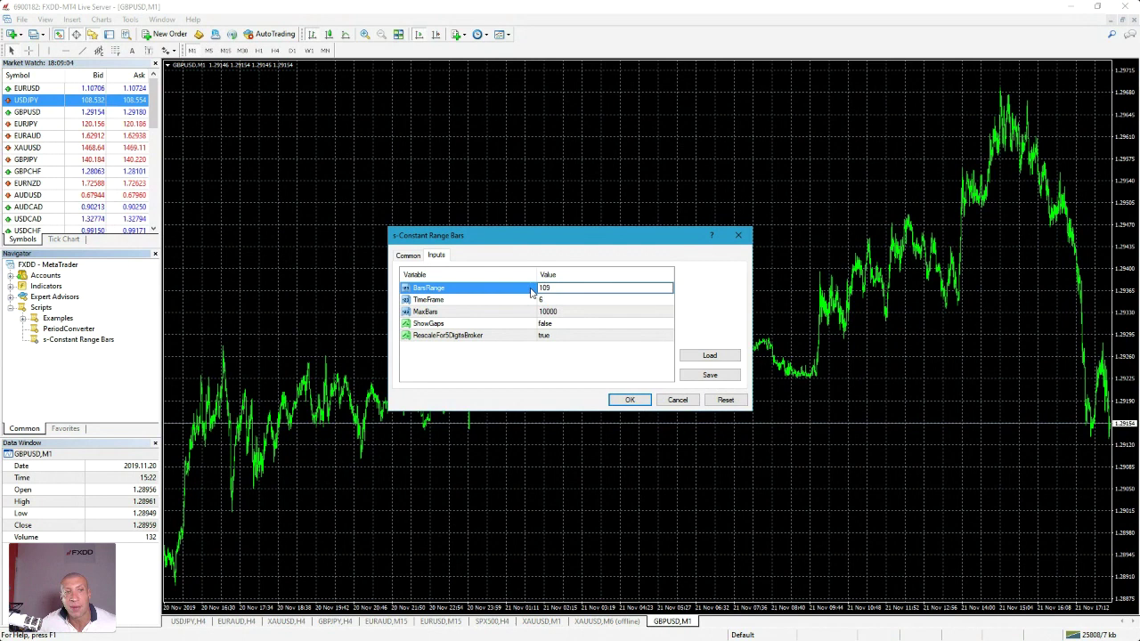
key(BackSpace)
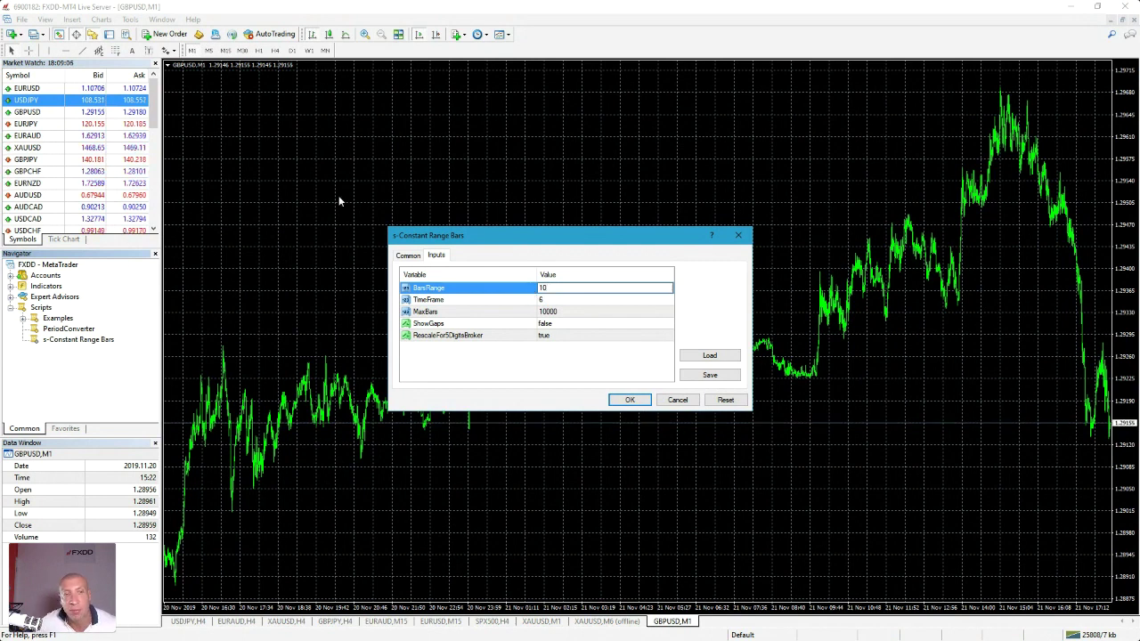
click(584, 299)
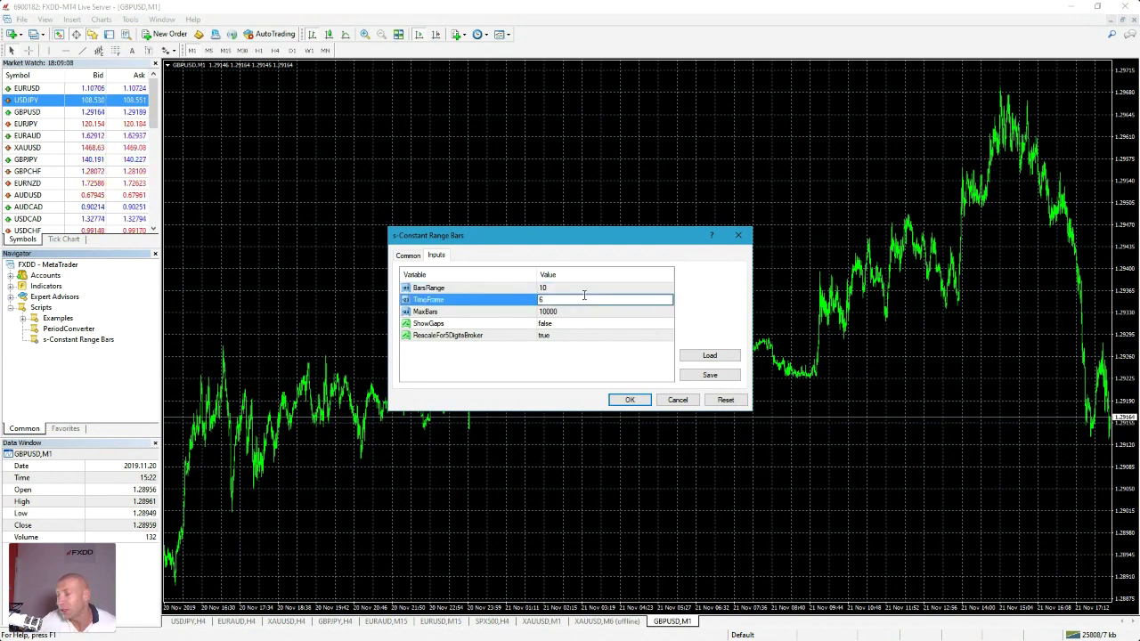
double_click(584, 300)
text(10)
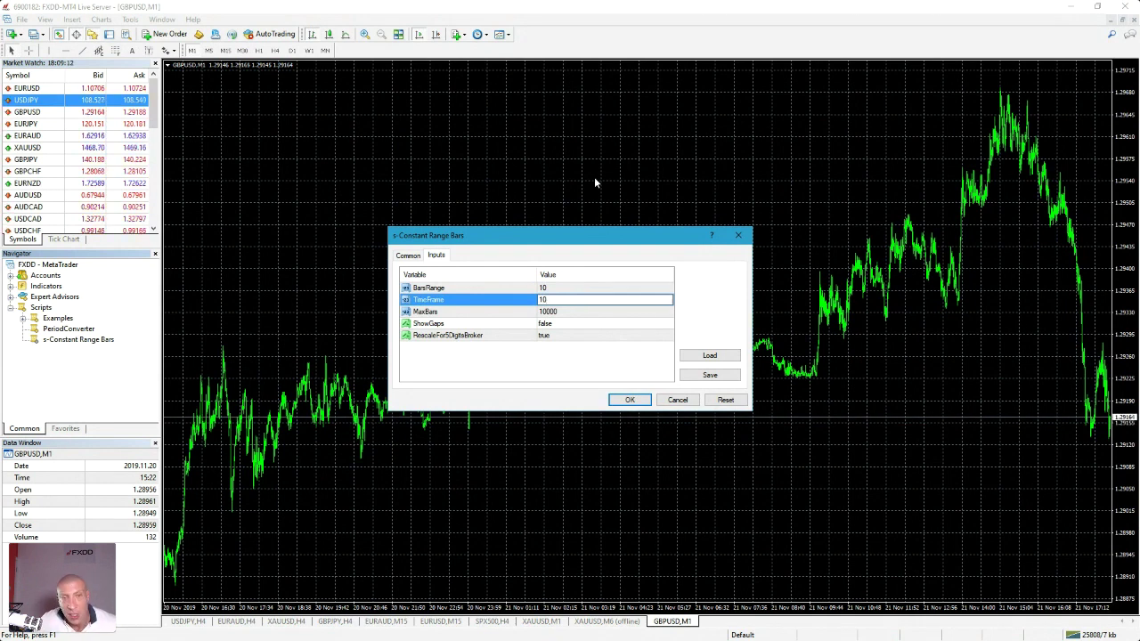
click(568, 289)
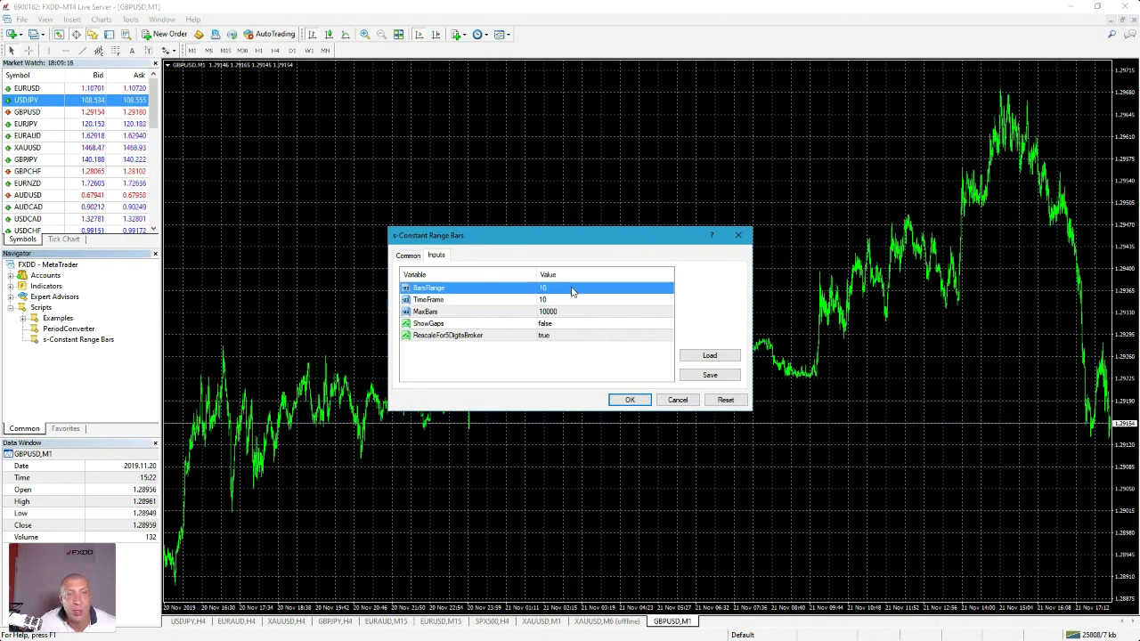
Set BarsRange and TimeFrame both to 3 and run the script.
click(568, 288)
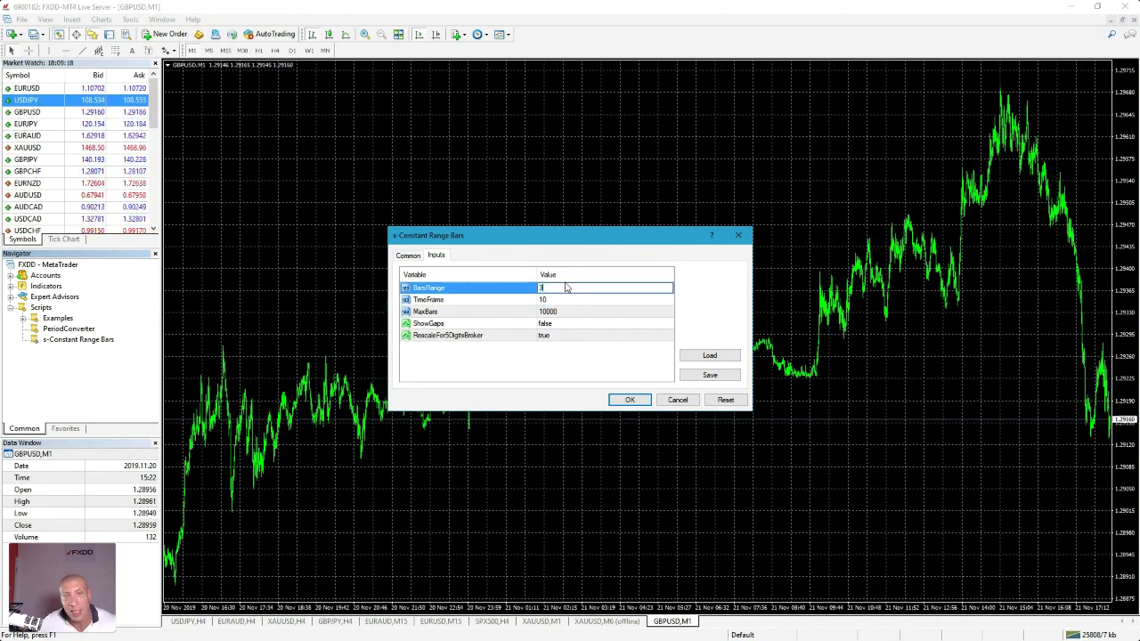
text(3)
click(571, 300)
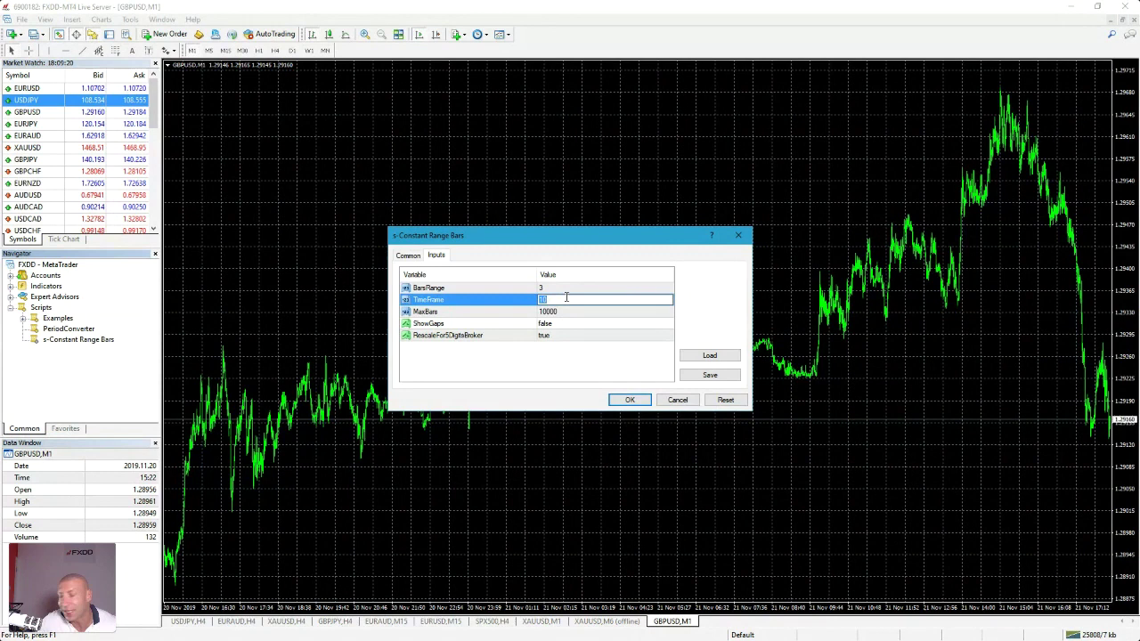
text(3)
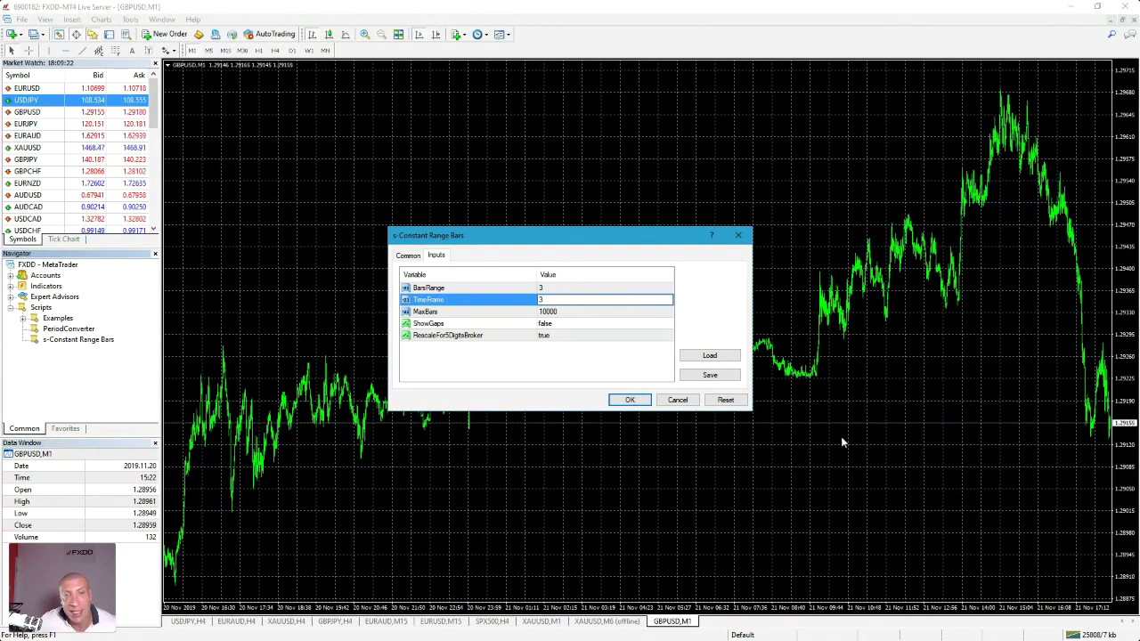
click(634, 402)
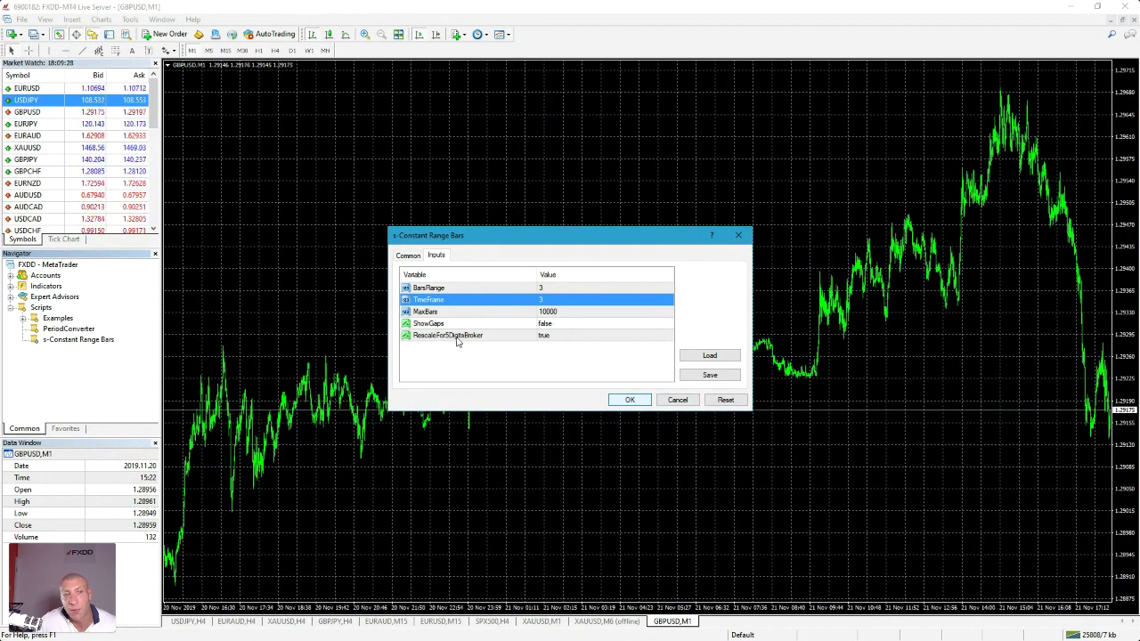
click(628, 401)
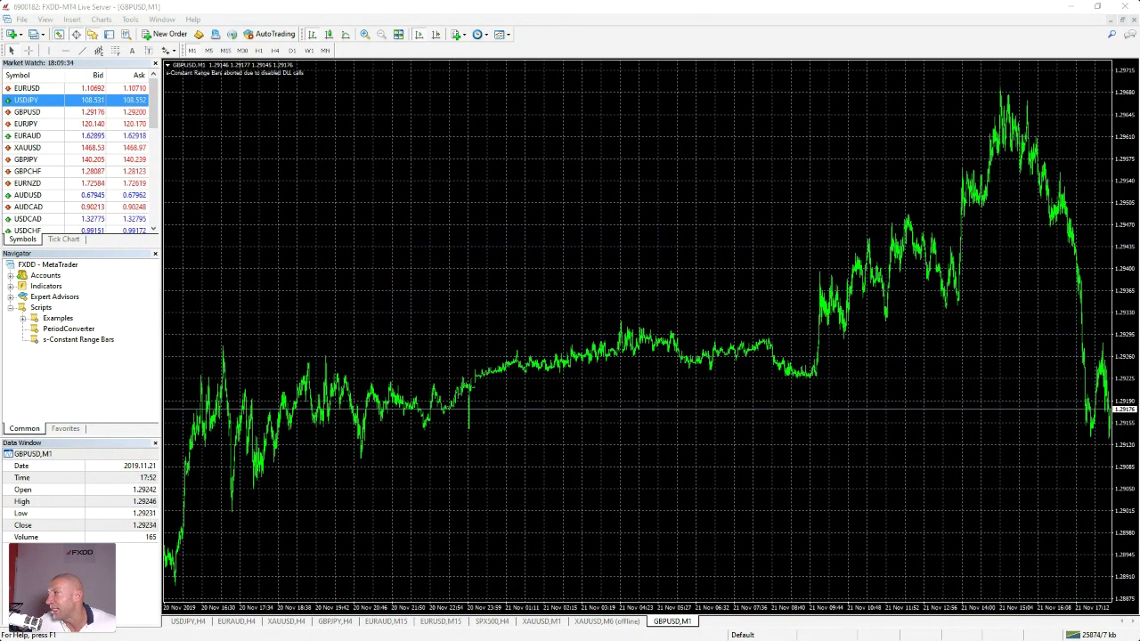
Reattach s-Constant Range Bars to GBPUSD,M1 and run it with BarsRange 3 and TimeFrame 3.
click(78, 339)
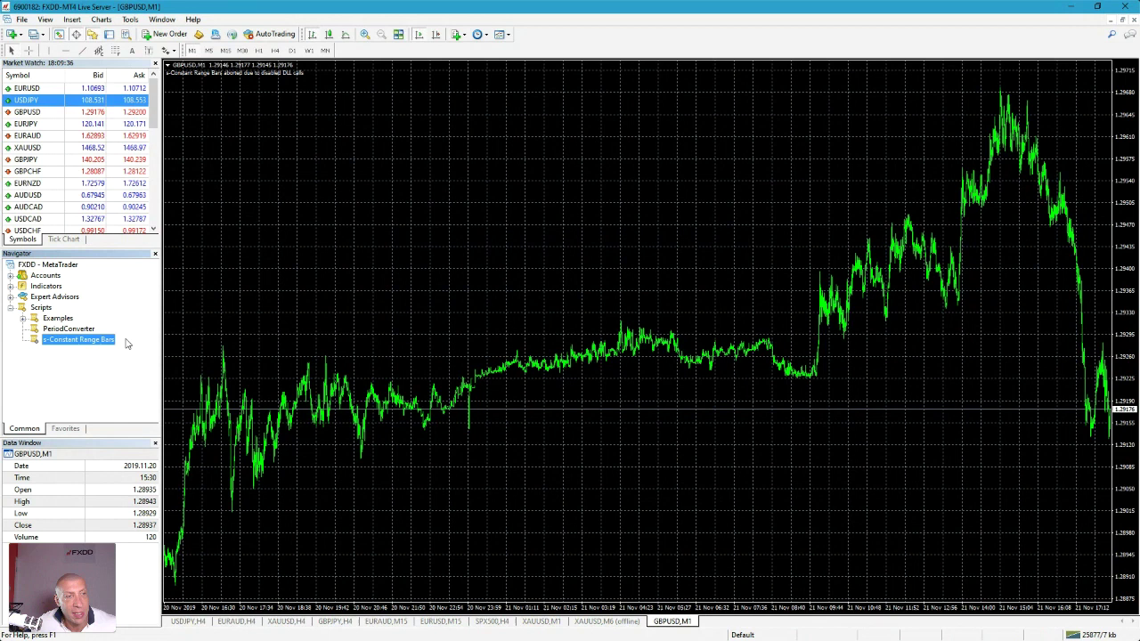
drag(168, 329, 174, 330)
click(409, 255)
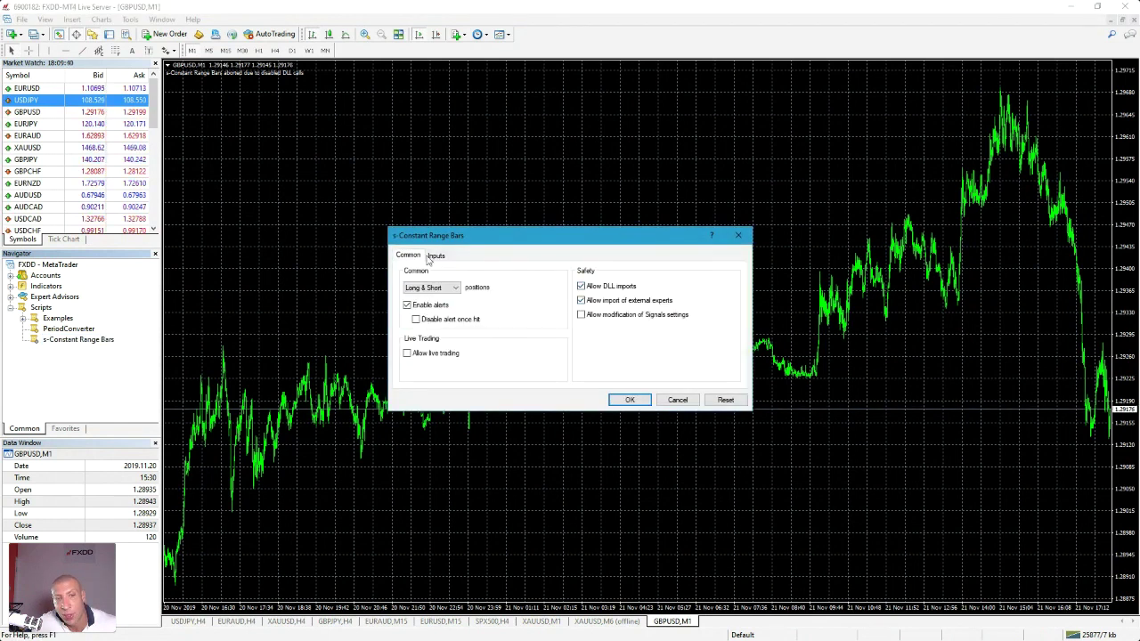
click(431, 256)
double_click(568, 288)
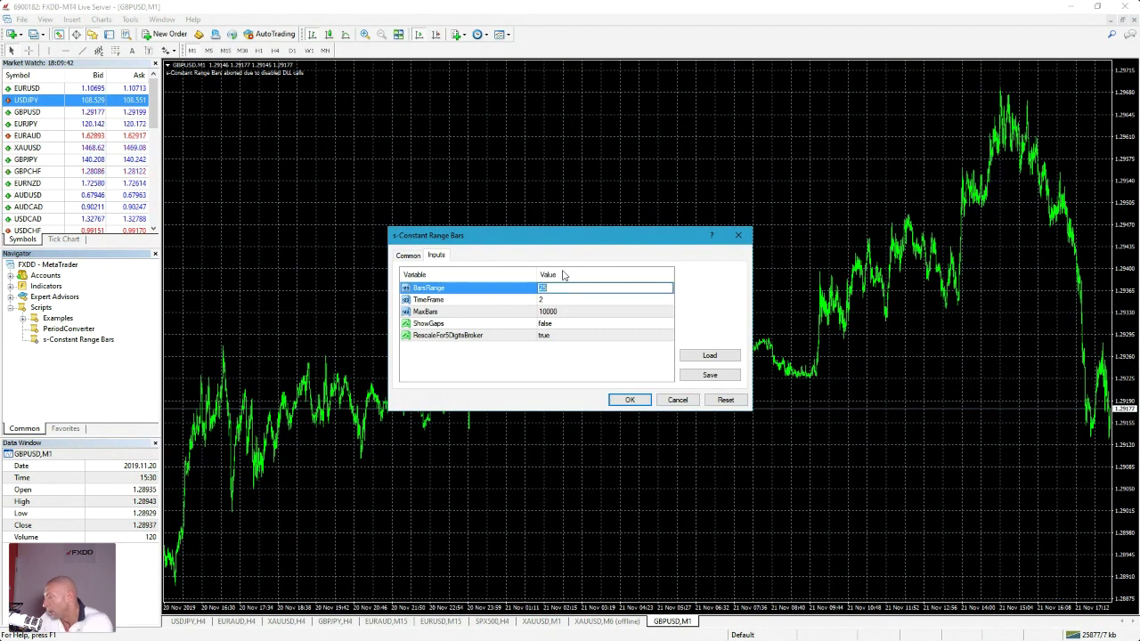
text(3)
double_click(570, 299)
text(3)
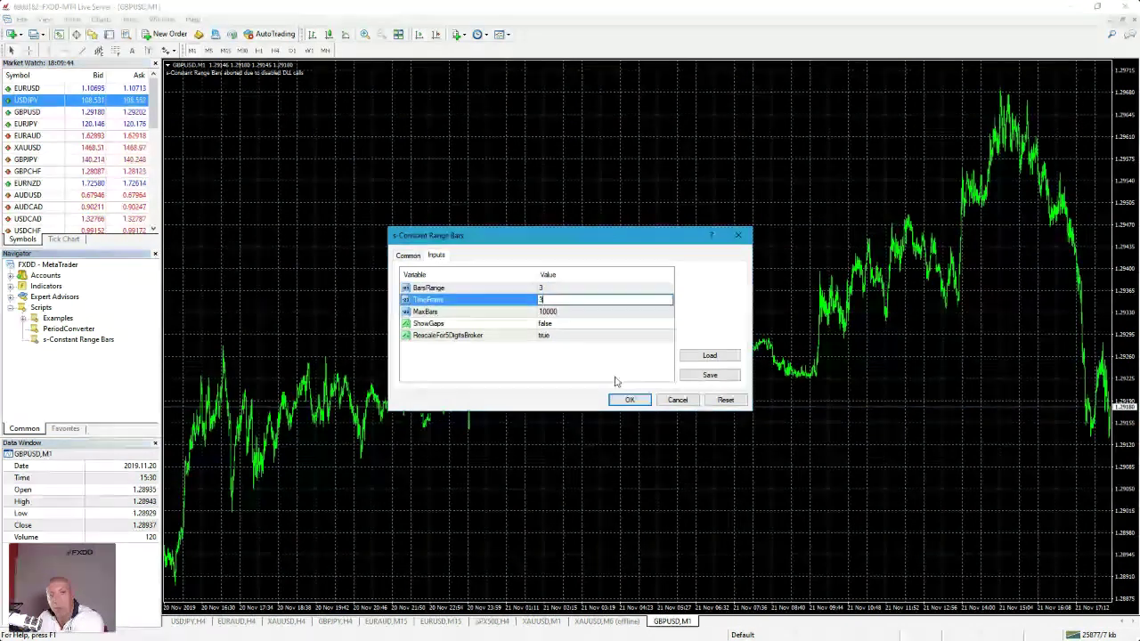
click(621, 401)
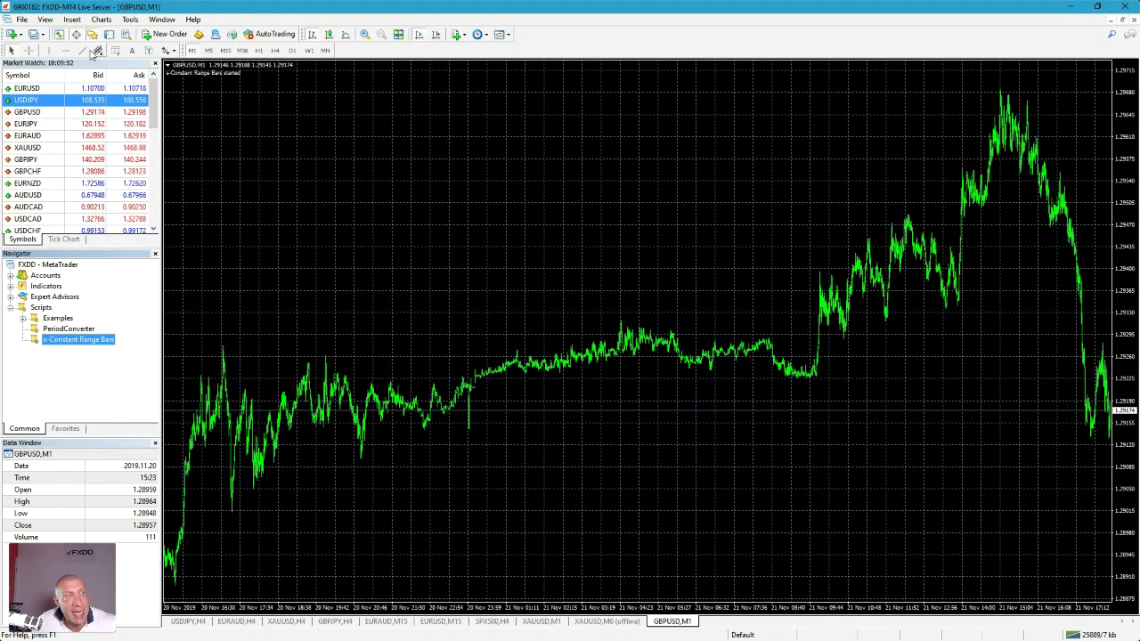
Open the GBPUSD,M3 offline chart via File > Open Offline.
click(22, 19)
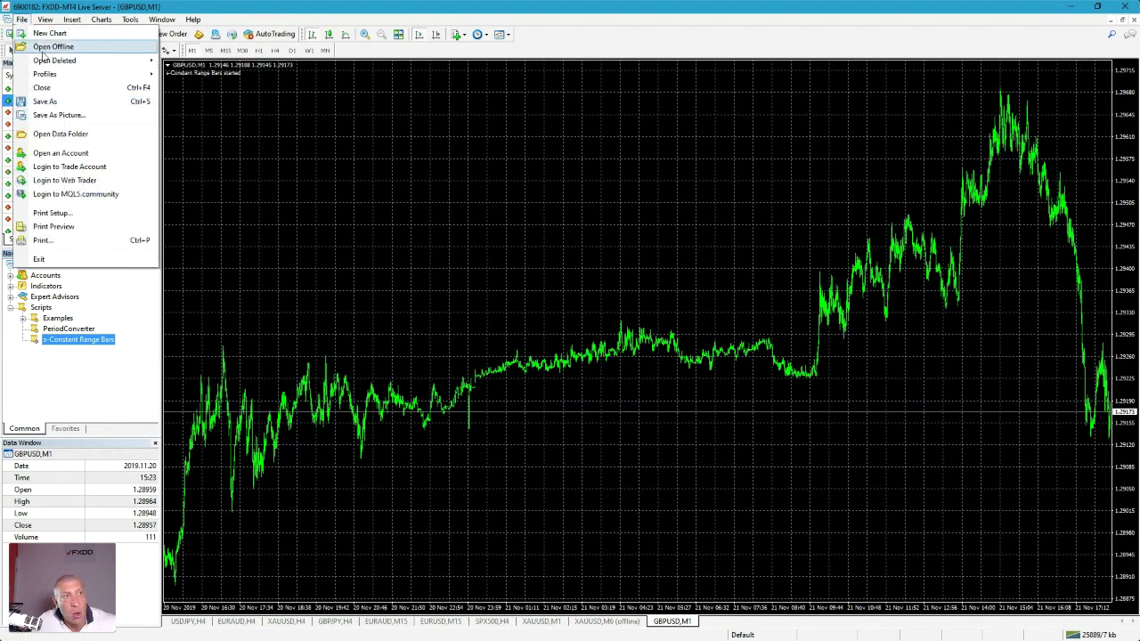
click(41, 49)
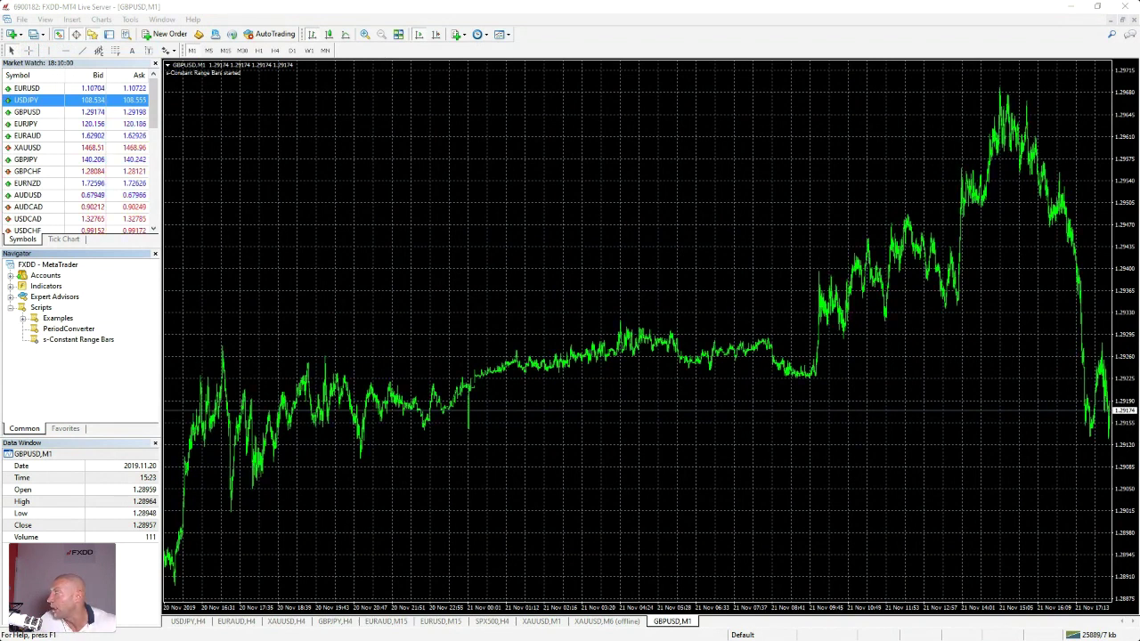
scroll(383, 223, down, 10)
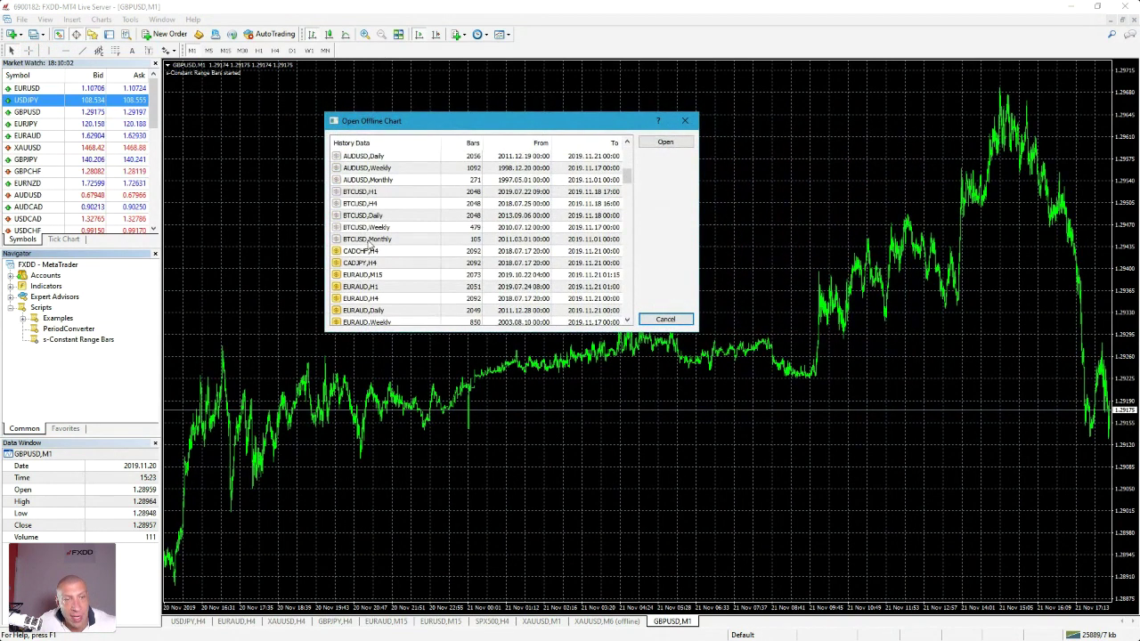
scroll(391, 251, down, 1)
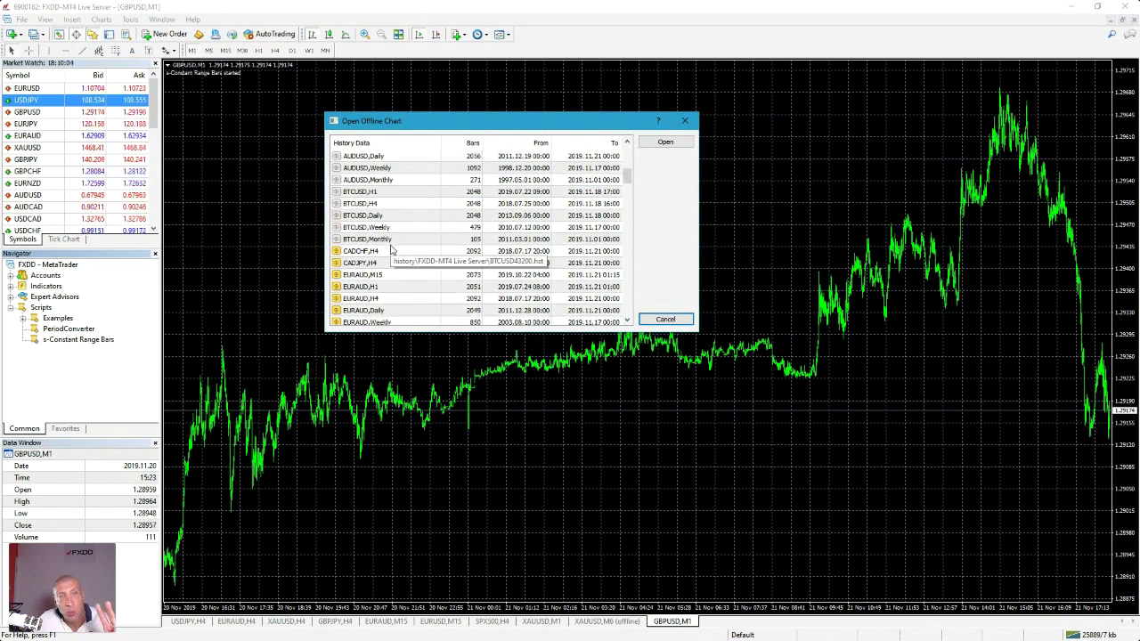
scroll(390, 240, down, 2)
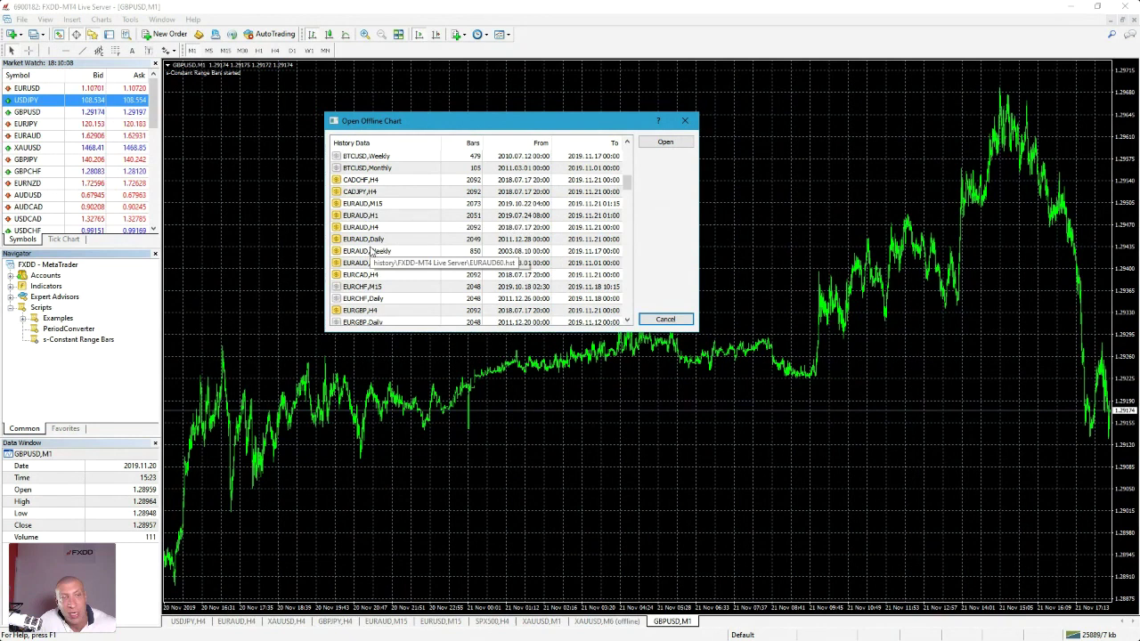
scroll(379, 252, down, 1)
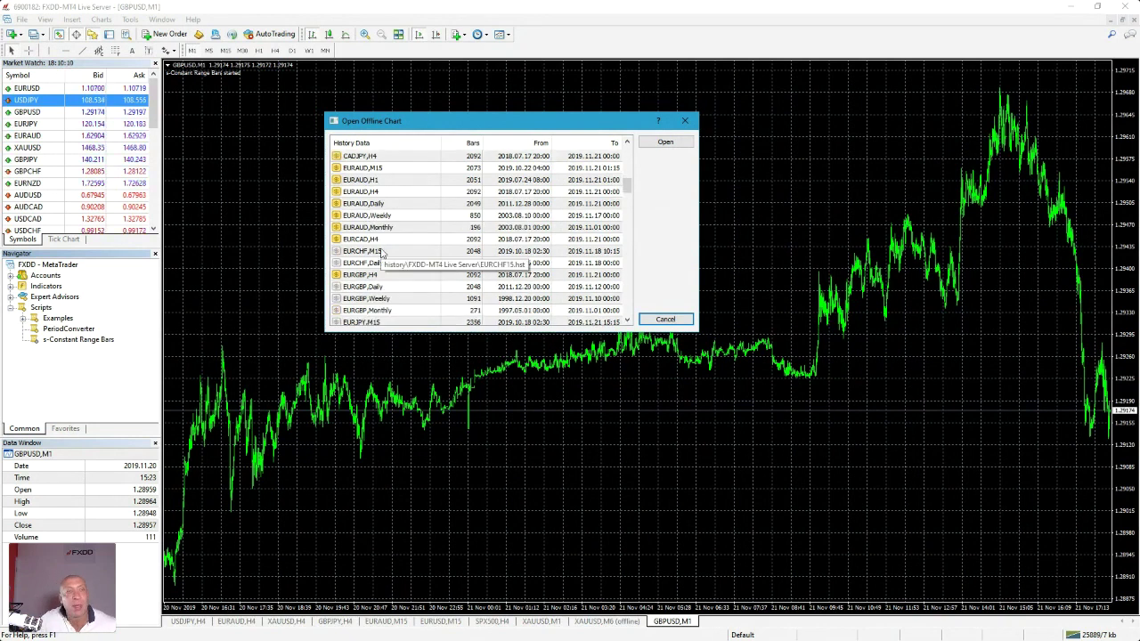
scroll(383, 267, down, 4)
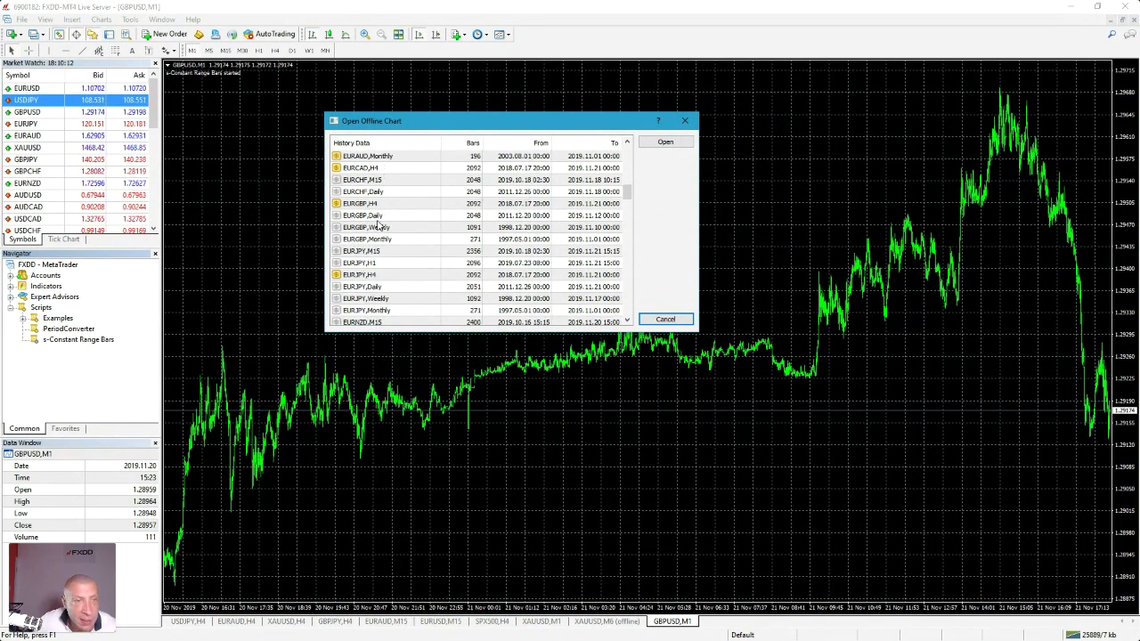
scroll(406, 256, down, 4)
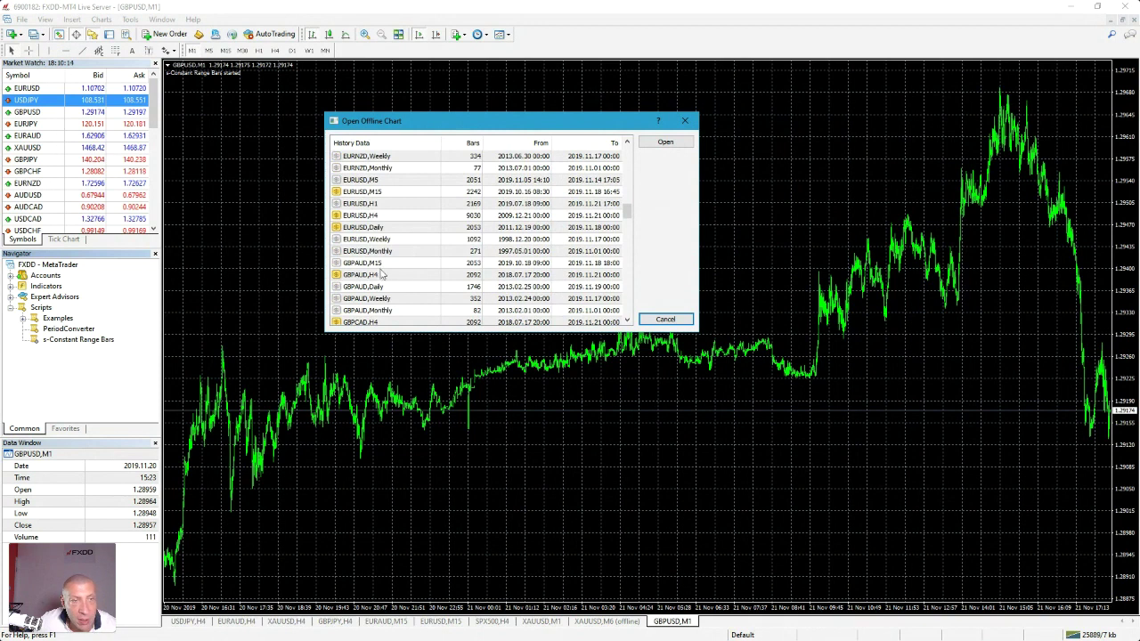
scroll(377, 279, down, 3)
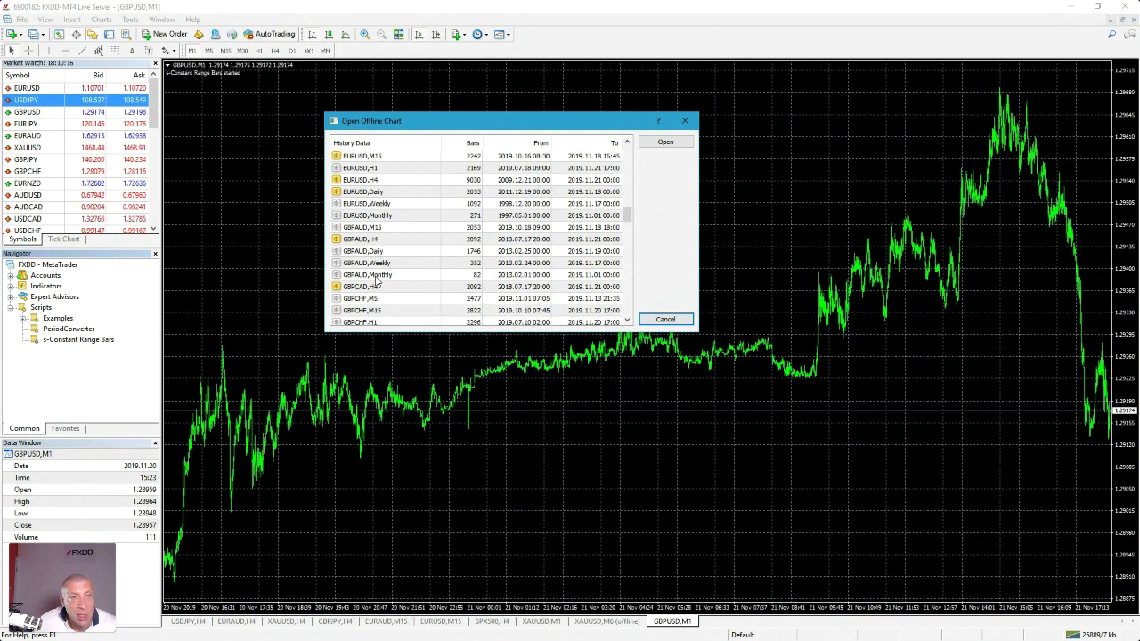
scroll(378, 279, down, 3)
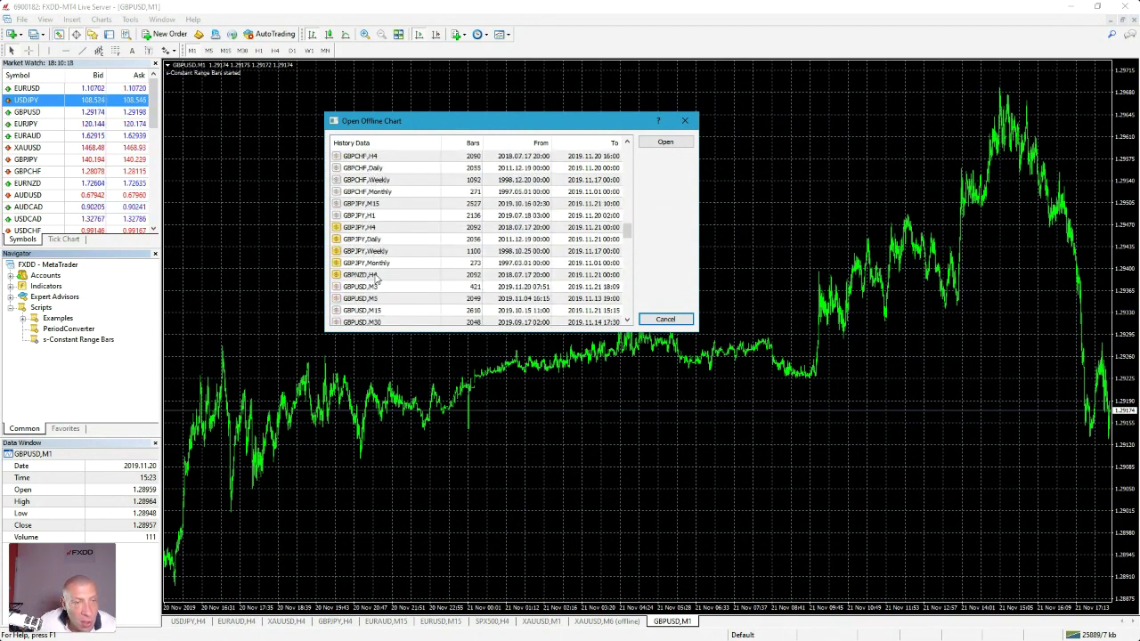
double_click(338, 286)
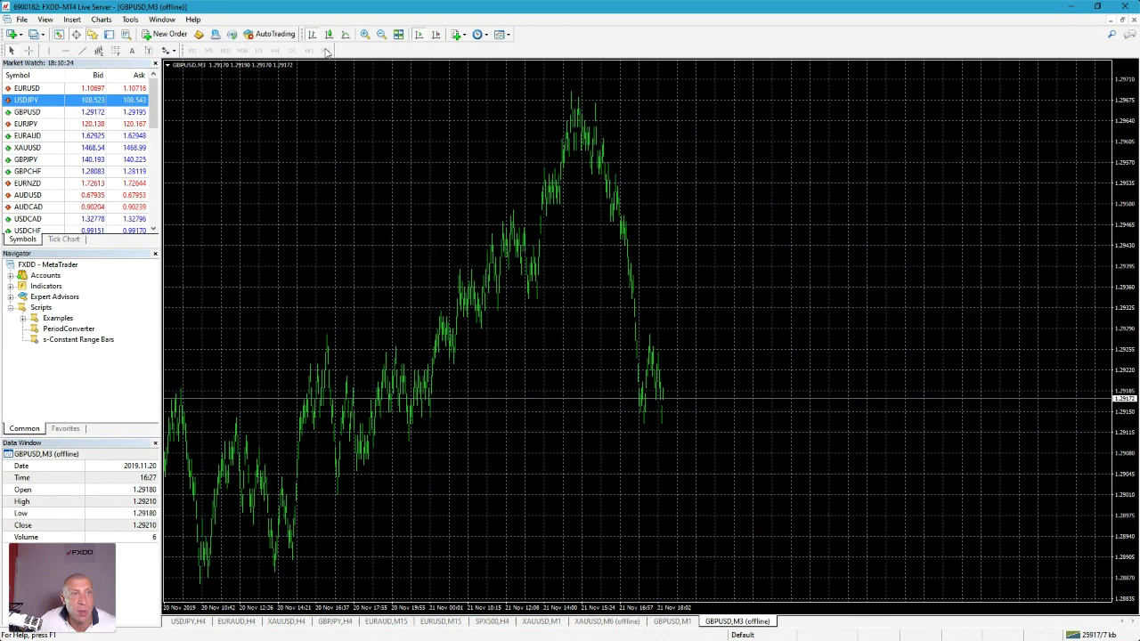
Zoom in twice and display the bars as candlesticks.
click(366, 34)
click(369, 37)
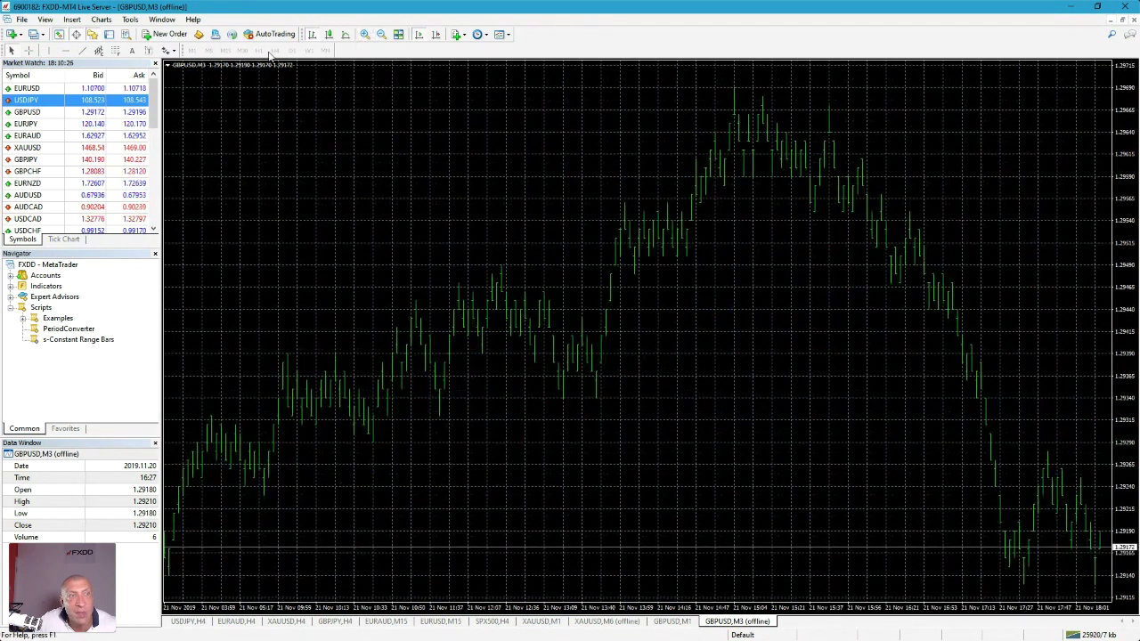
click(330, 36)
Turn off the grid on the offline GBPUSD,M3 chart.
right_click(475, 150)
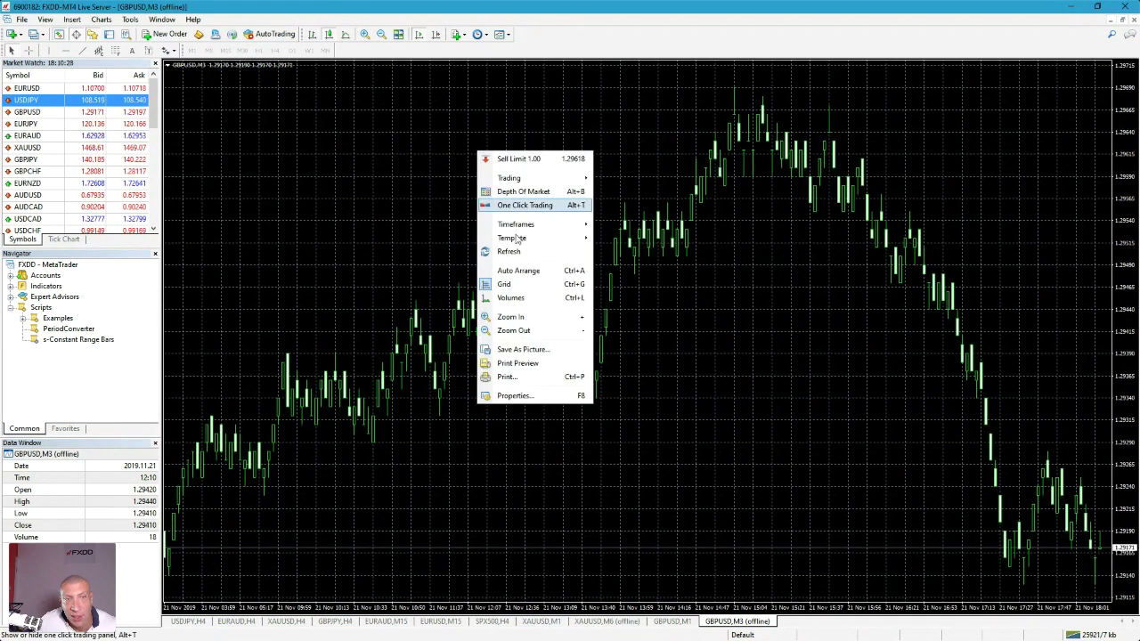
click(517, 286)
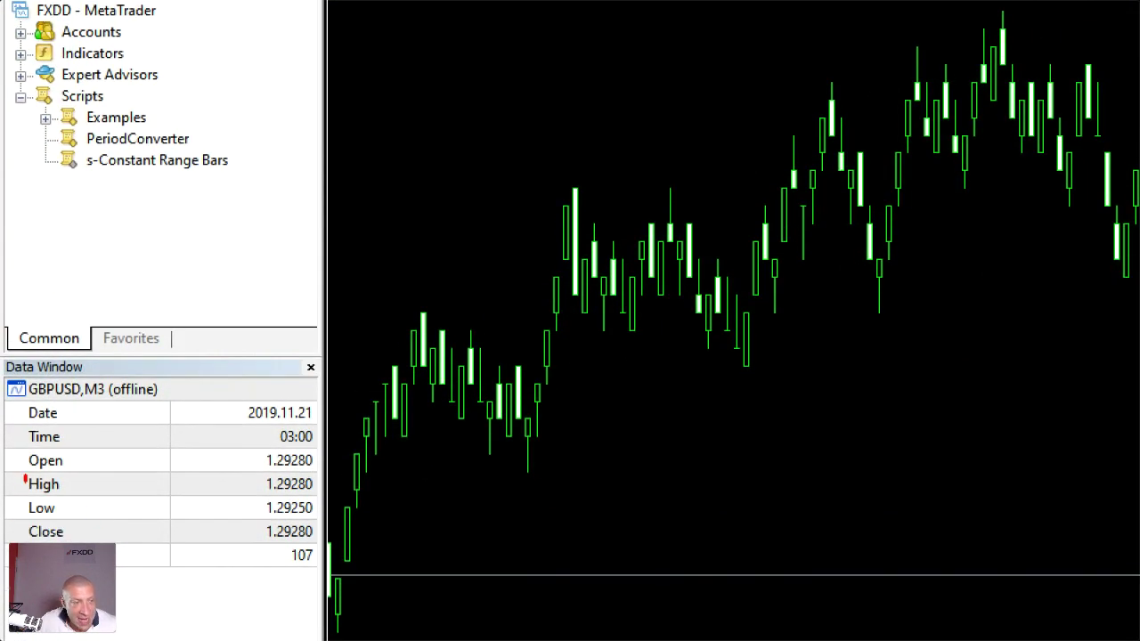
mouse_move(25, 478)
mouse_down()
mouse_move(27, 520)
mouse_move(58, 515)
mouse_up()
mouse_move(253, 477)
mouse_down()
mouse_move(257, 514)
mouse_move(314, 514)
mouse_up()
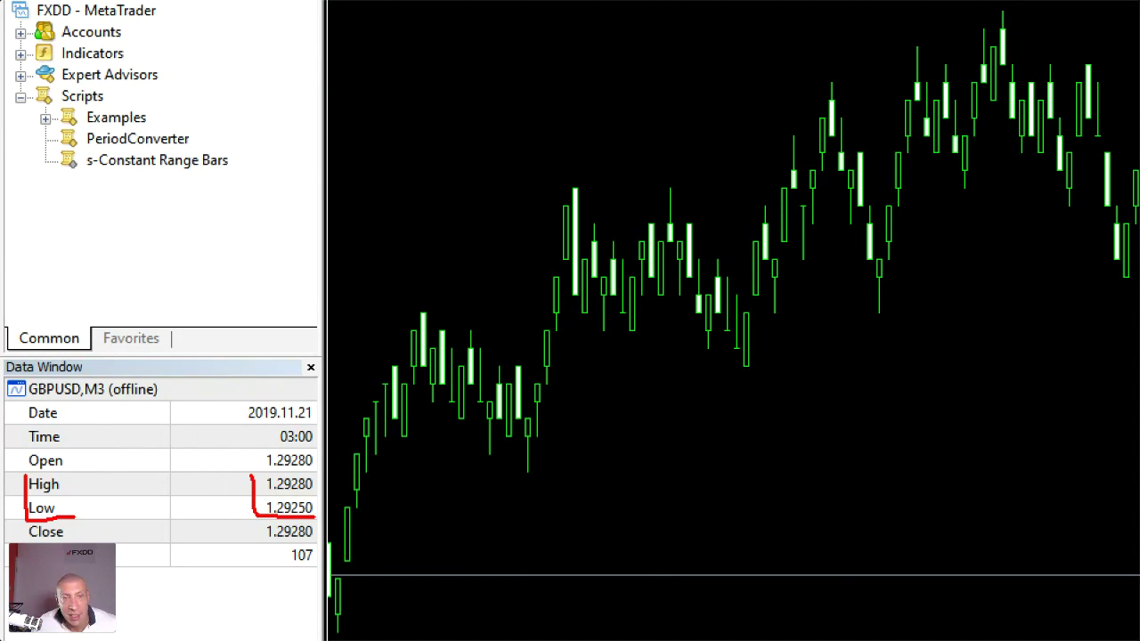
key(Escape)
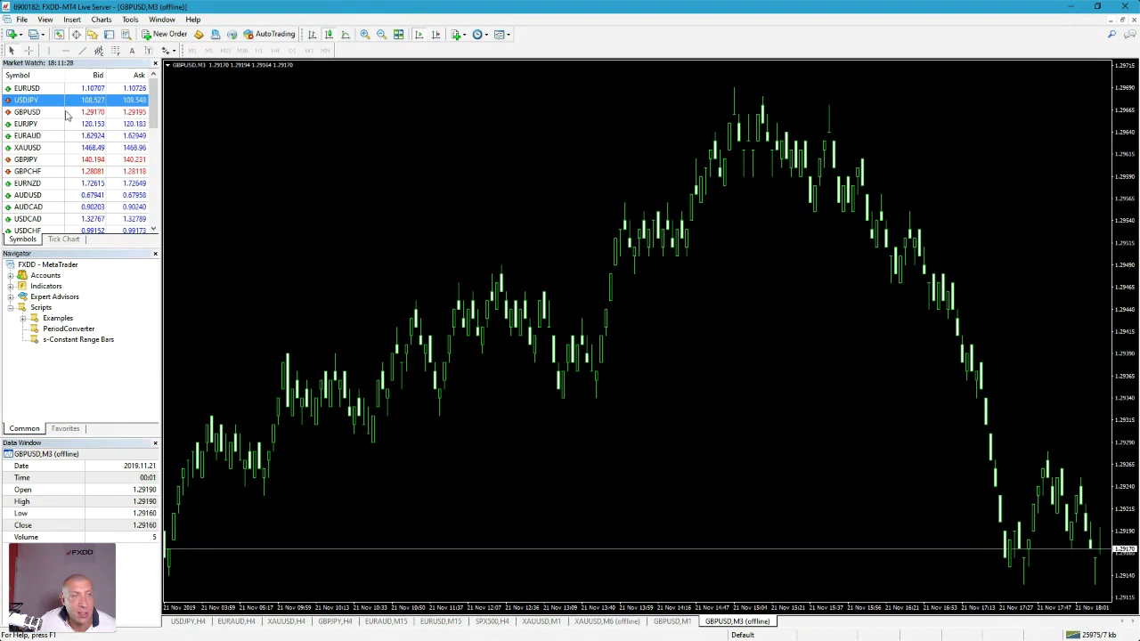
Open a new GBPUSD chart and switch it to the M1 timeframe.
click(13, 34)
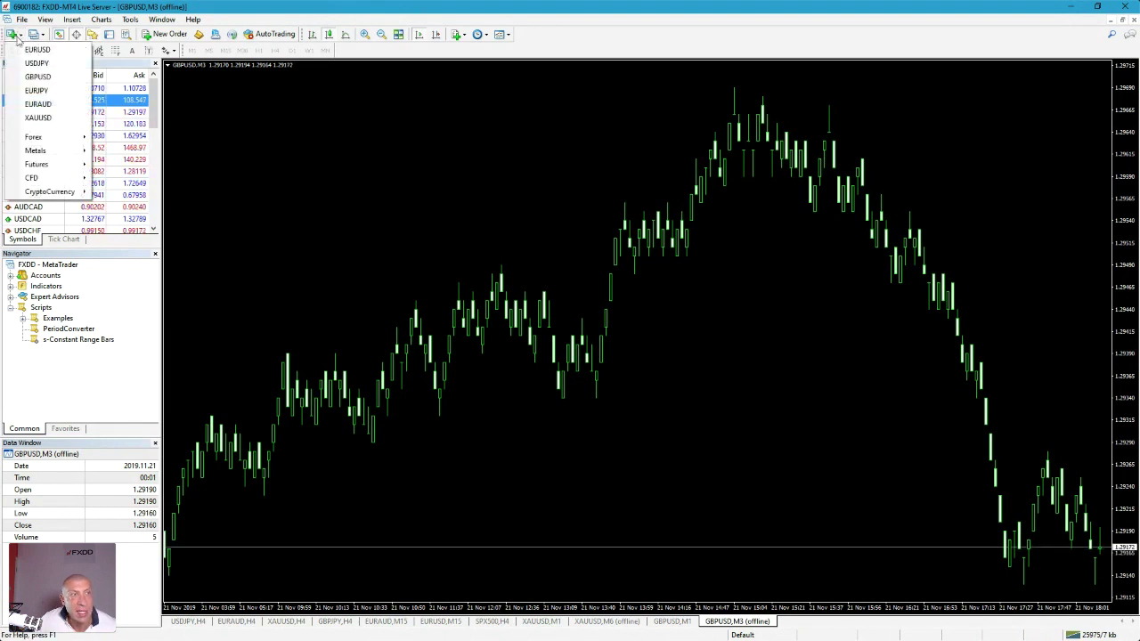
click(38, 76)
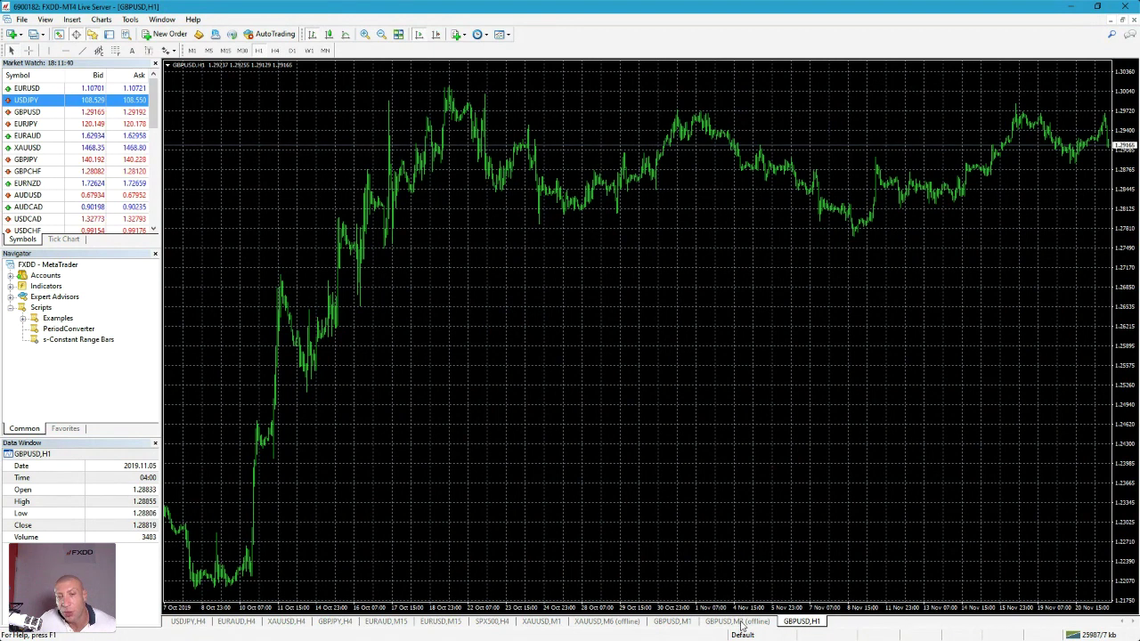
click(192, 49)
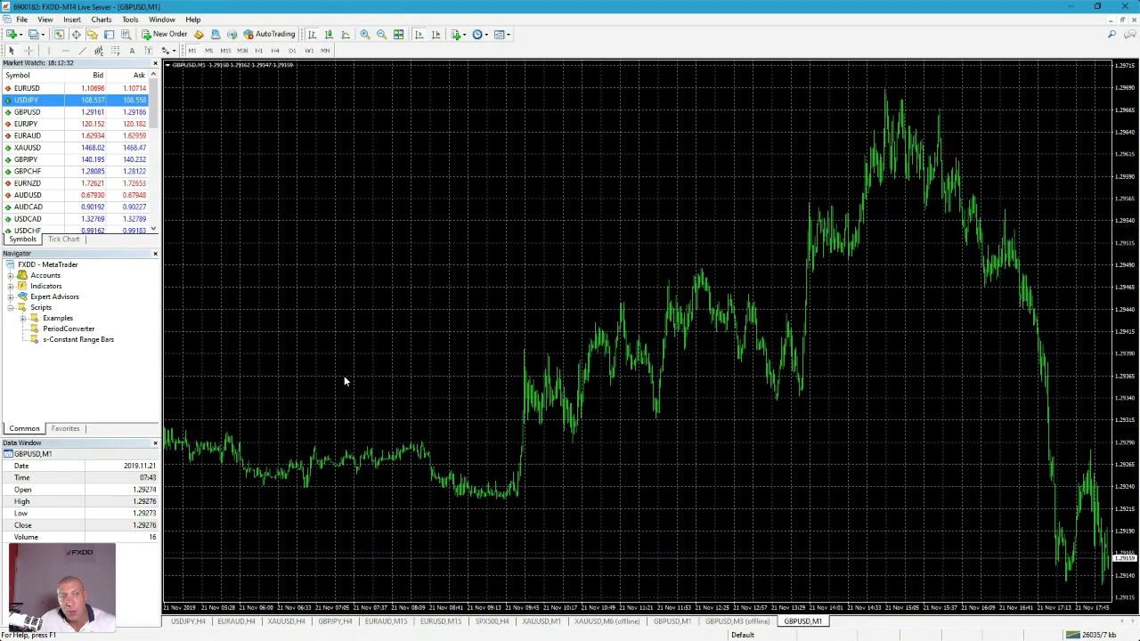
Run s-Constant Range Bars with BarsRange 10 and TimeFrame 10, then reattach it for its safety options.
drag(54, 340, 388, 302)
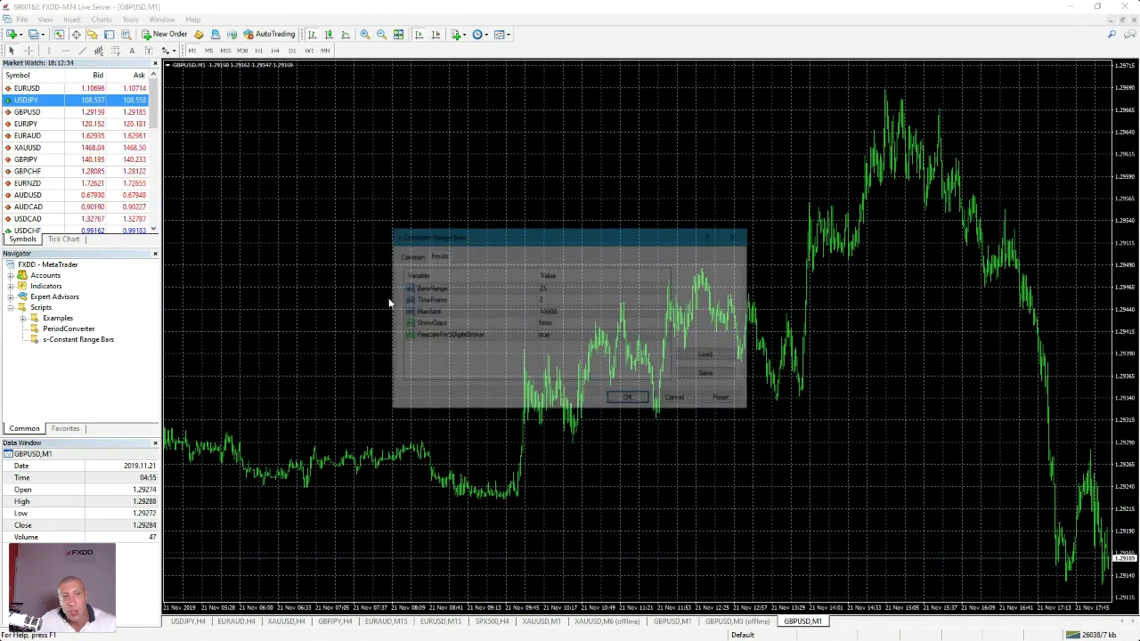
click(408, 255)
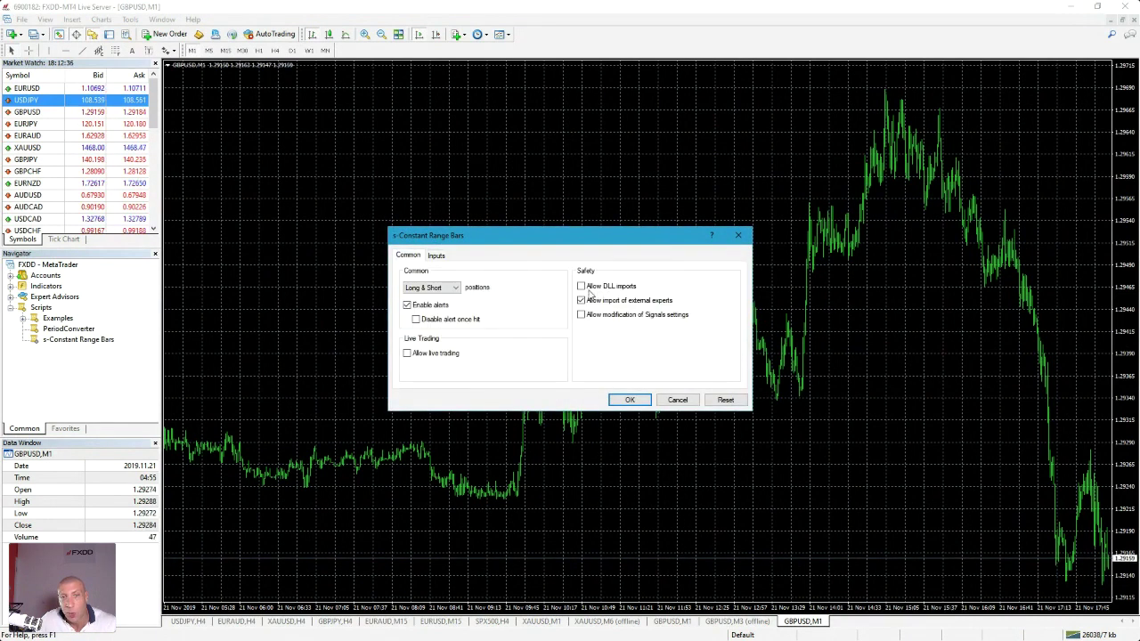
click(437, 256)
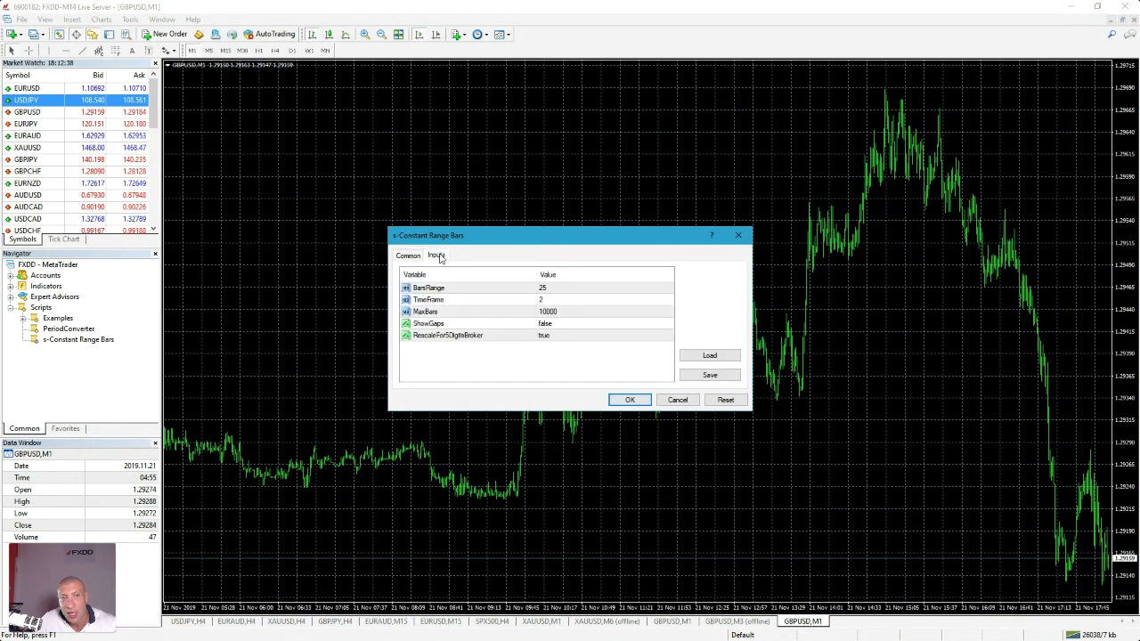
click(561, 287)
click(561, 288)
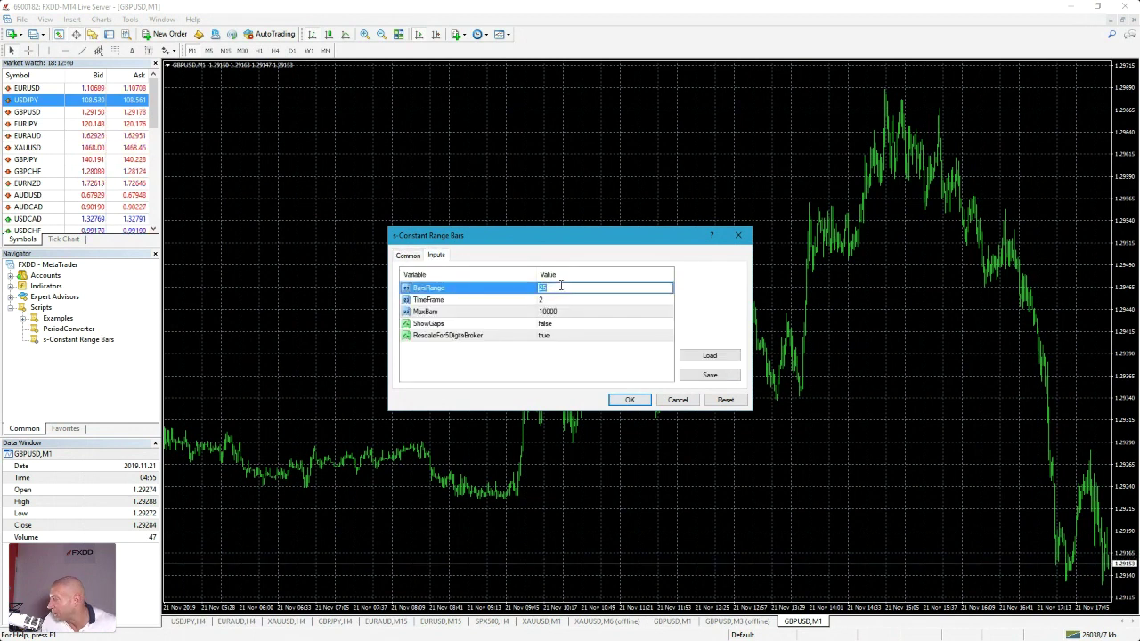
text(1)
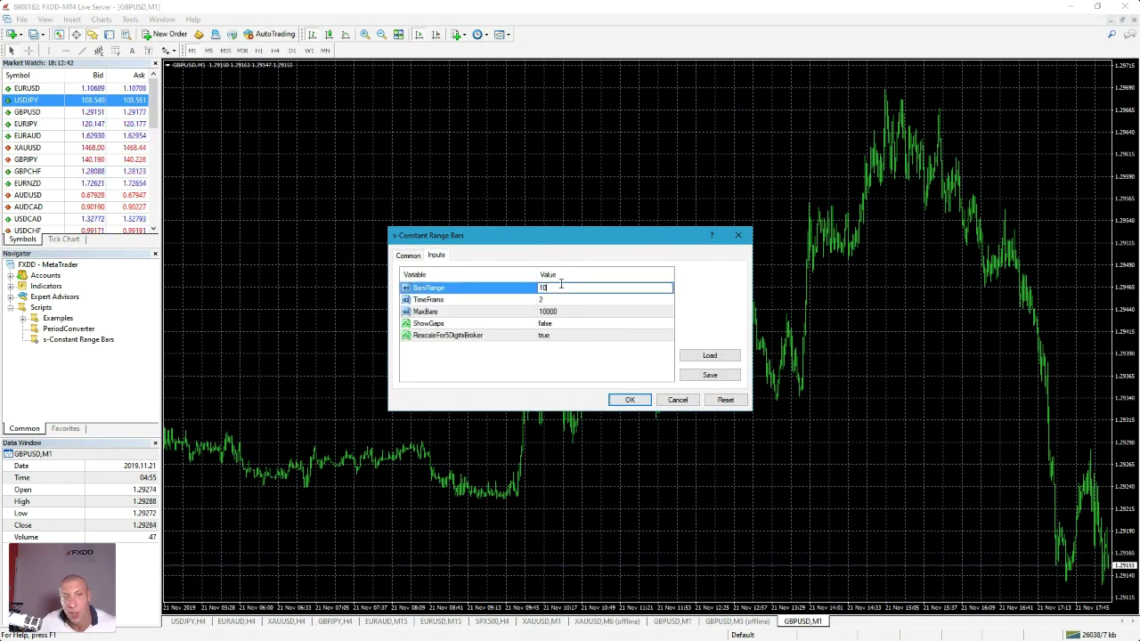
click(541, 300)
click(541, 300)
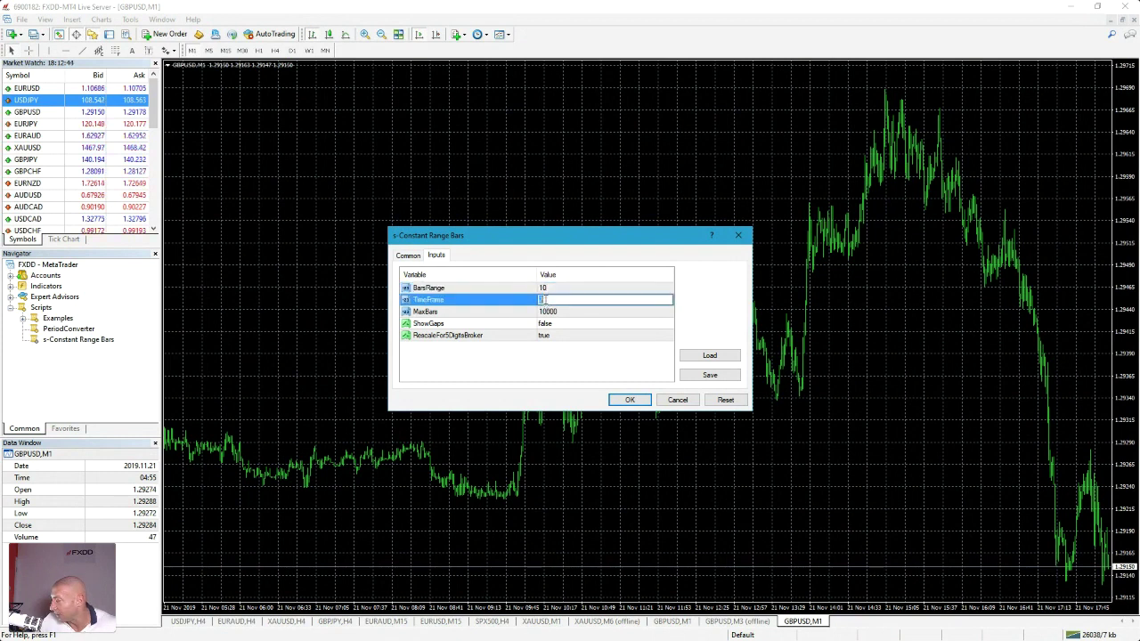
text(10)
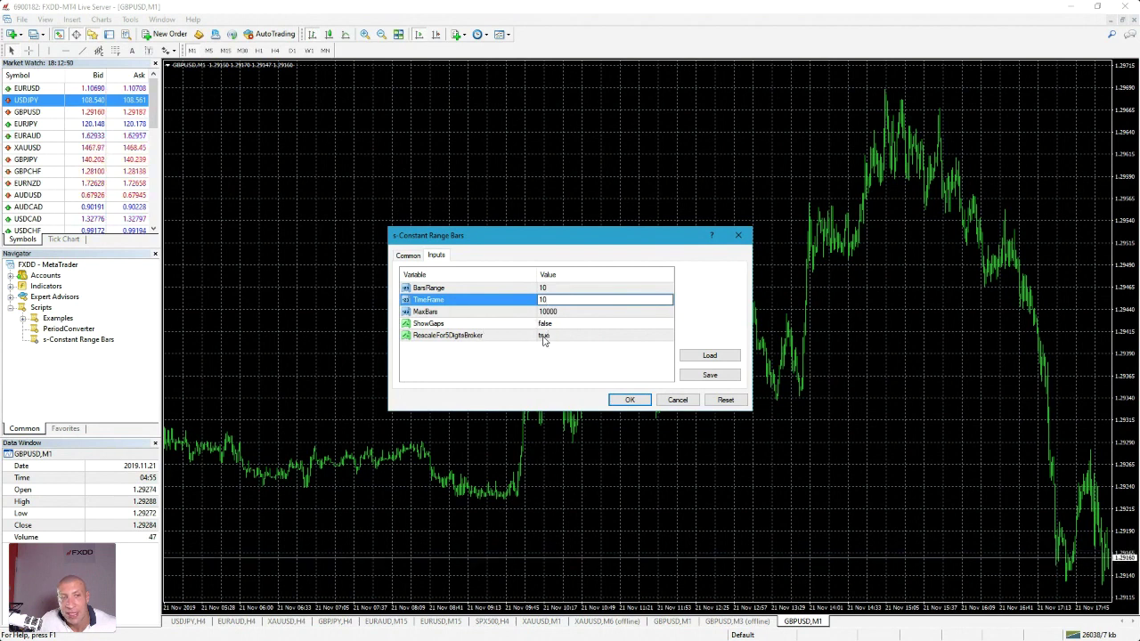
click(630, 399)
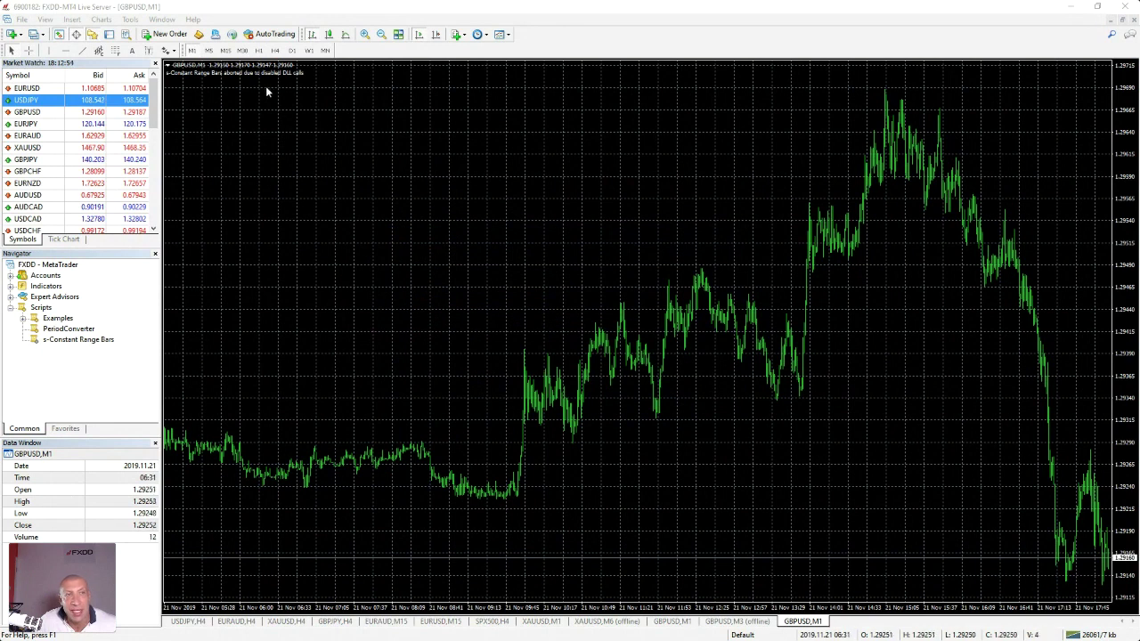
drag(67, 340, 379, 270)
click(410, 257)
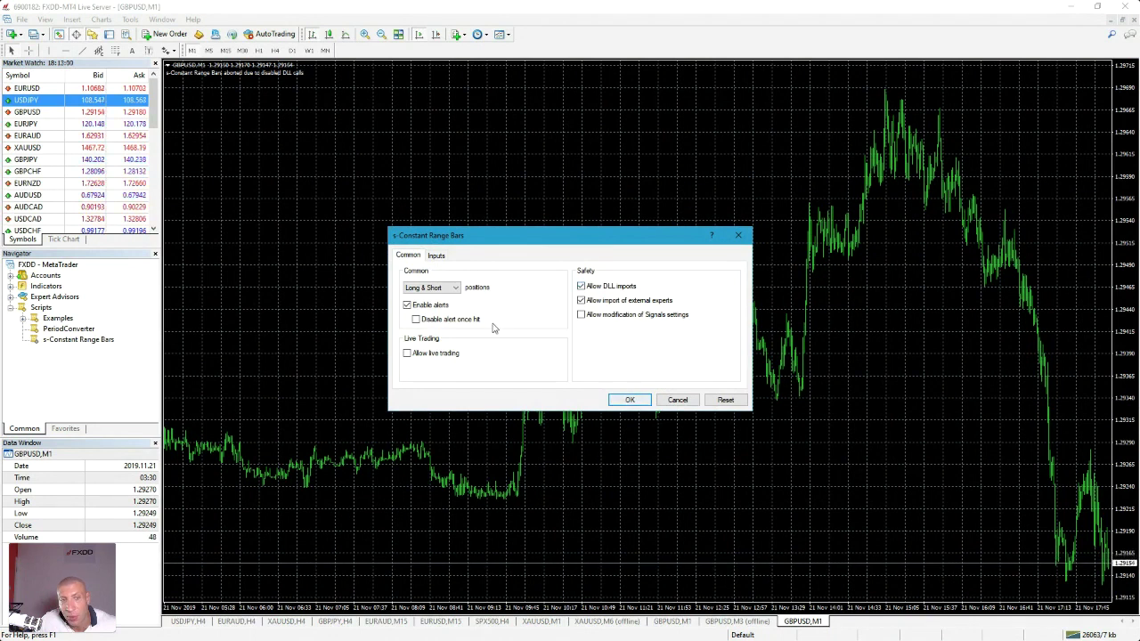
Restart s-Constant Range Bars with DLL imports allowed, BarsRange 10 and TimeFrame 10.
click(628, 399)
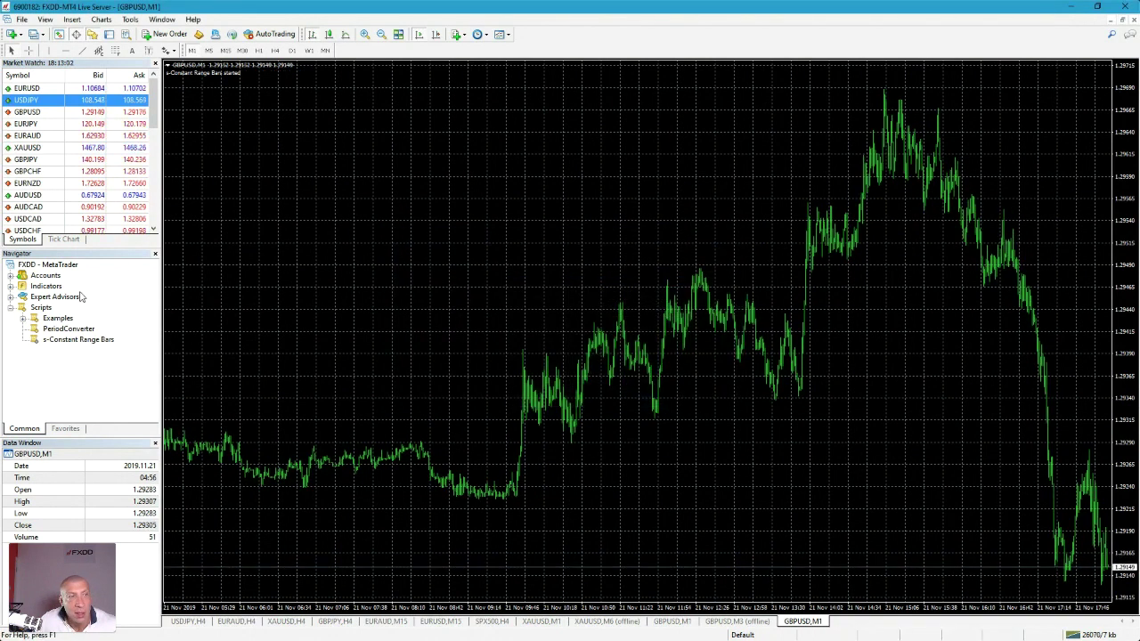
double_click(96, 339)
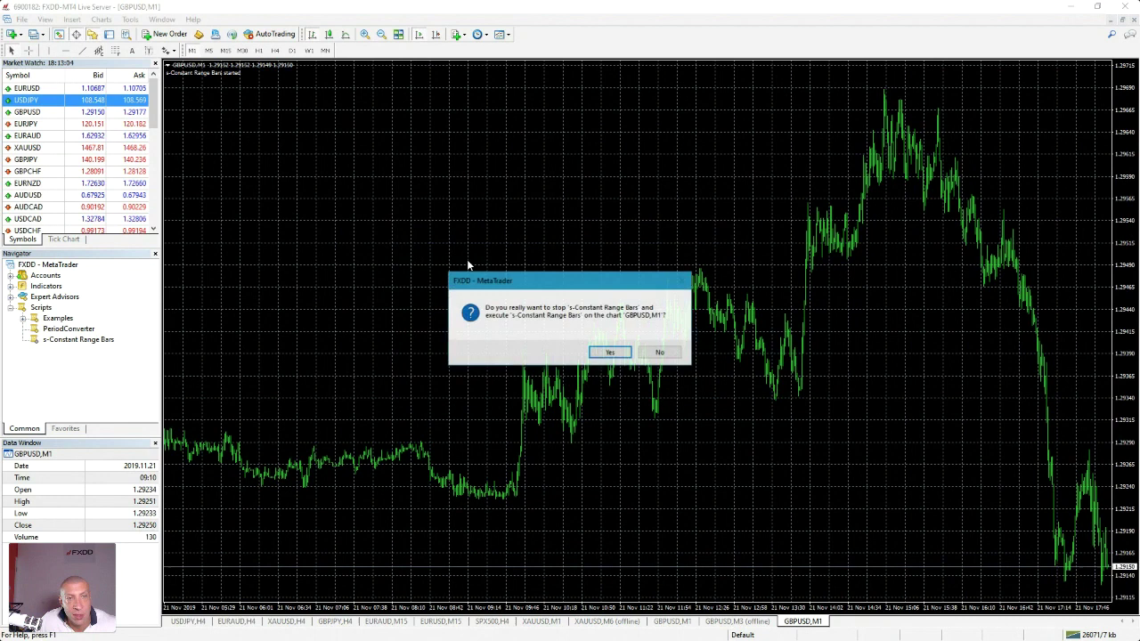
click(608, 353)
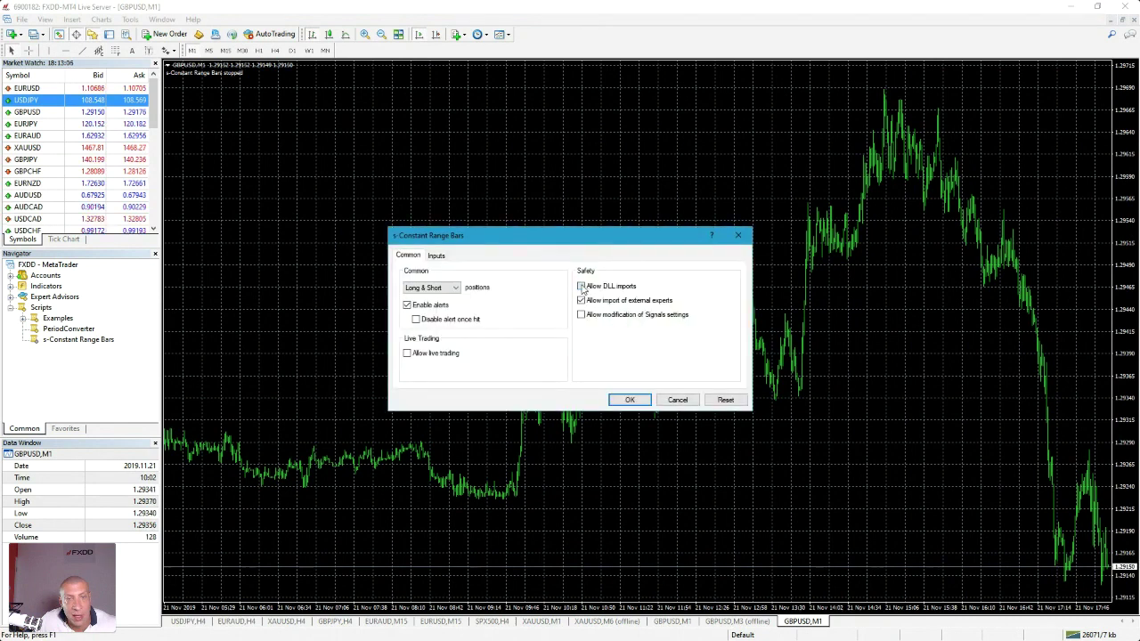
click(582, 287)
click(436, 255)
double_click(546, 289)
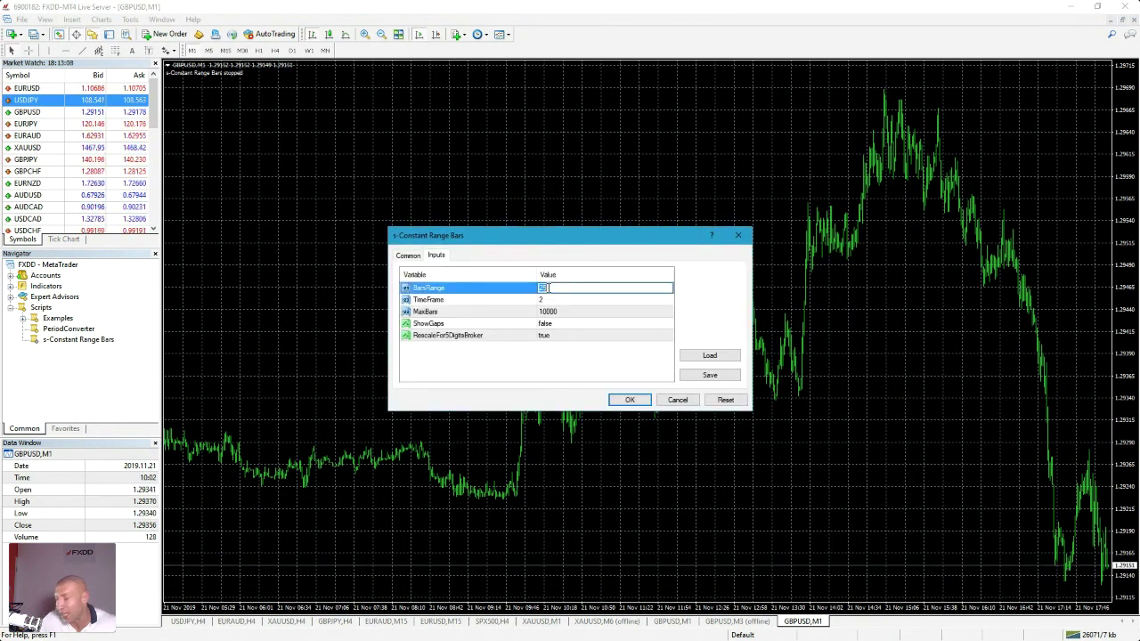
text(120)
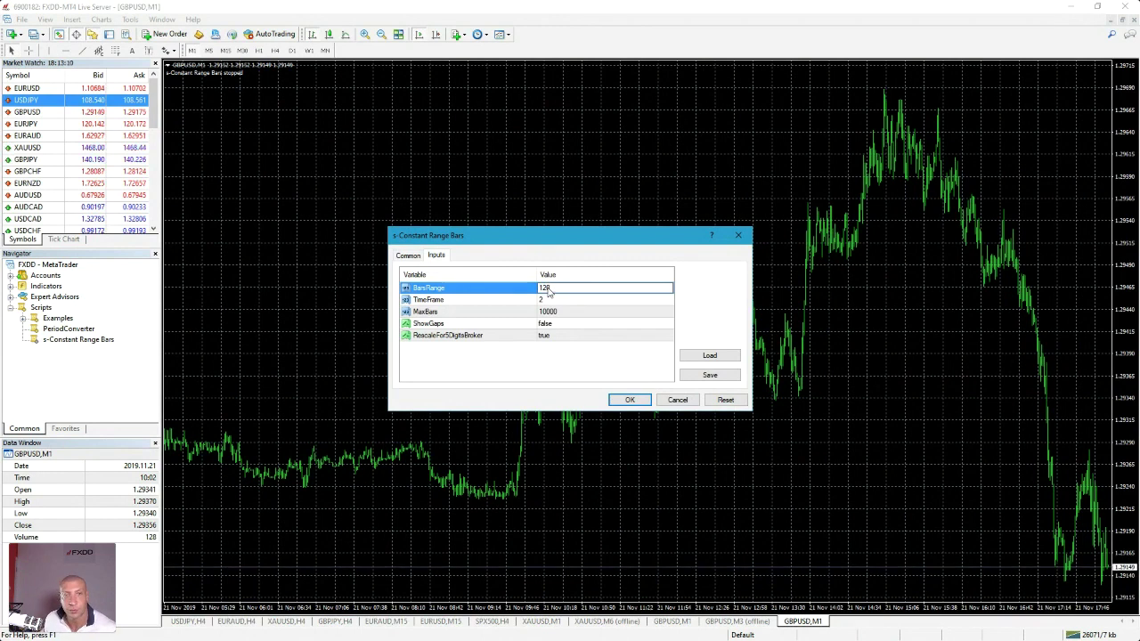
key(BackSpace)
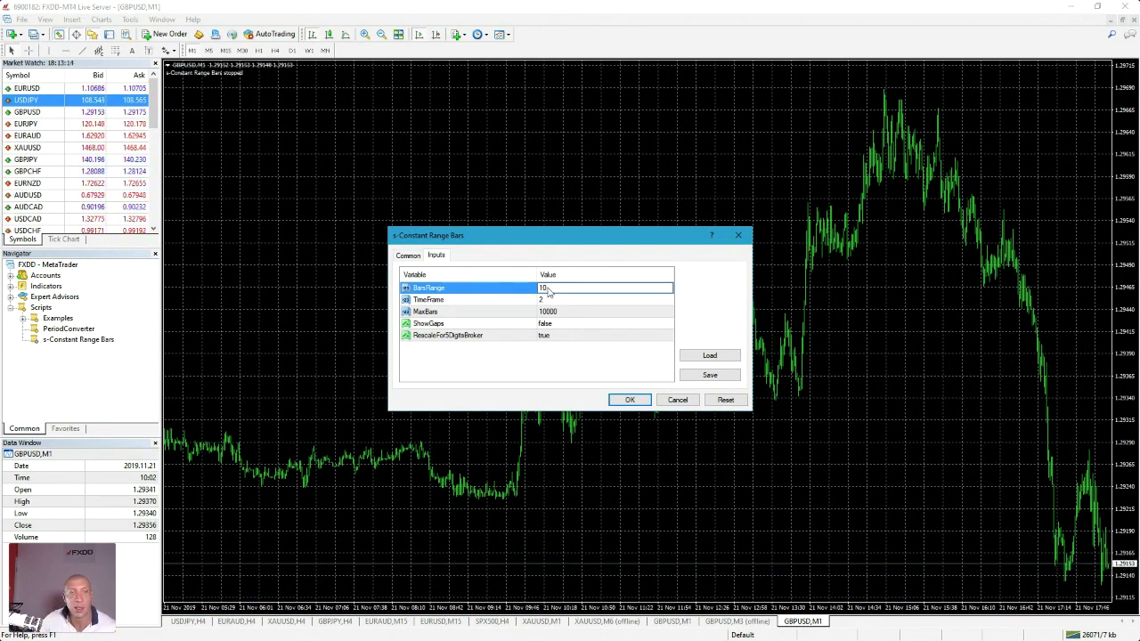
double_click(540, 300)
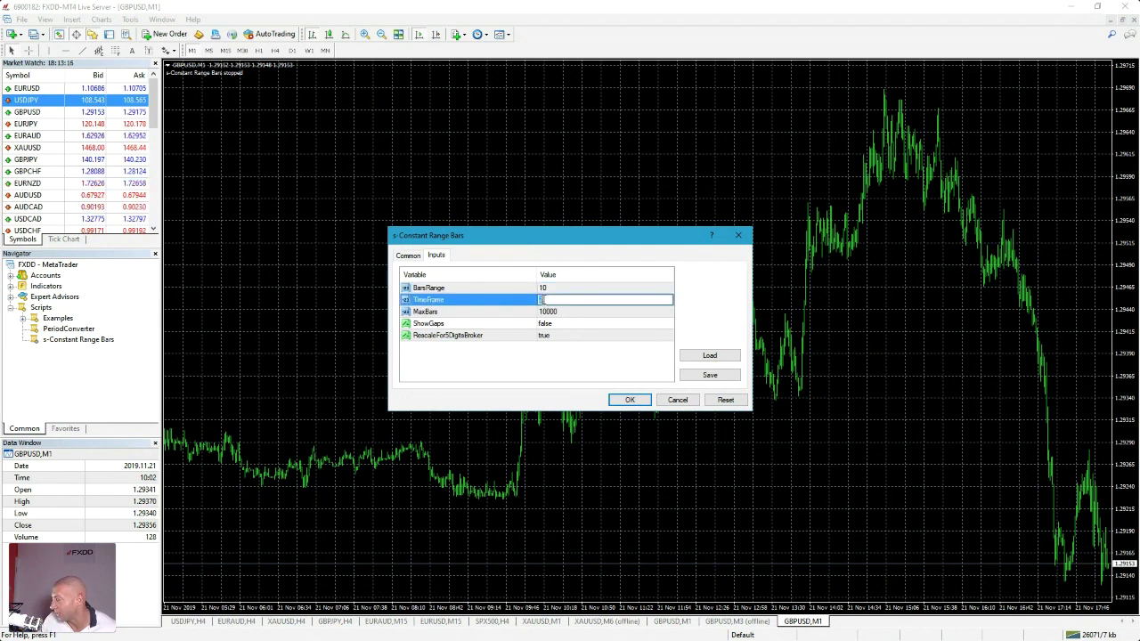
click(629, 400)
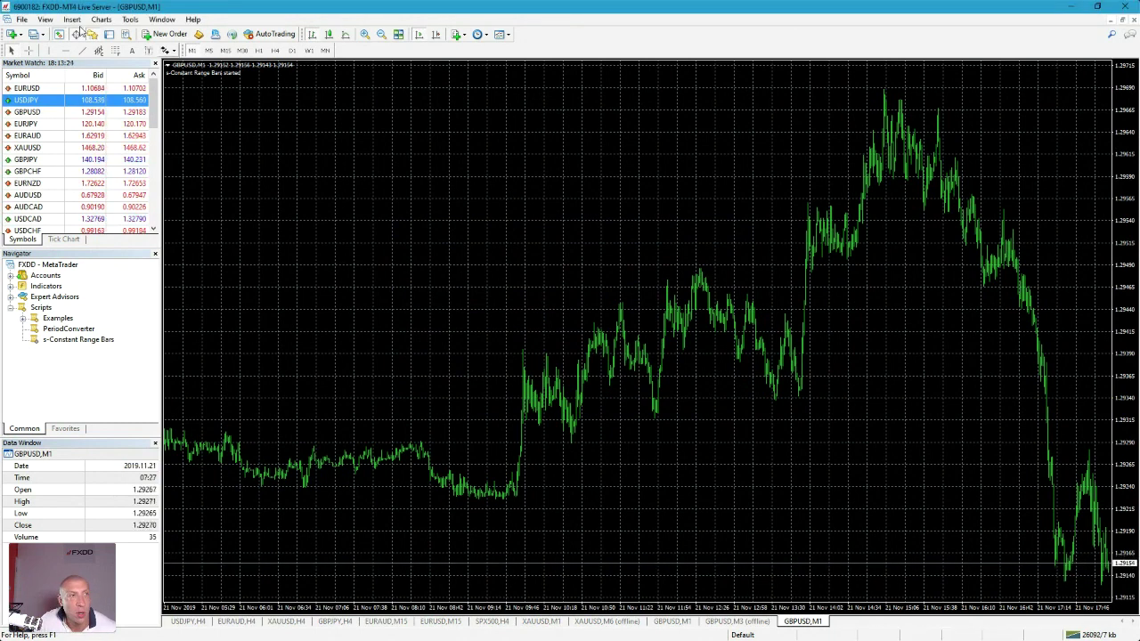
Bring up the Open Offline list and scroll down to the GBPUSD,M10 entry.
click(22, 19)
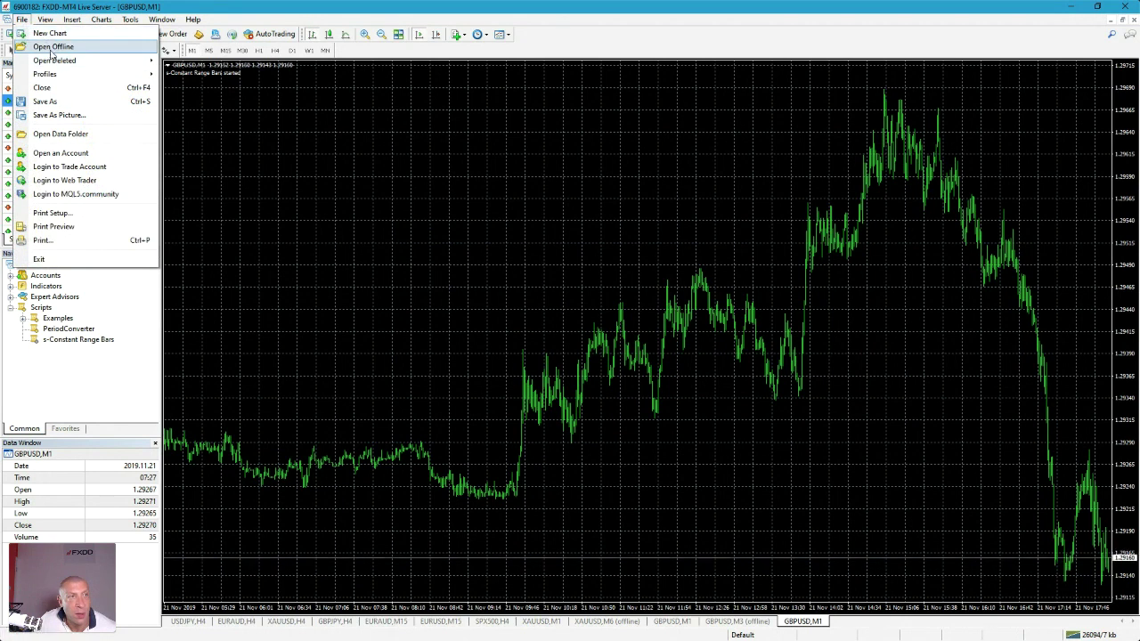
click(51, 47)
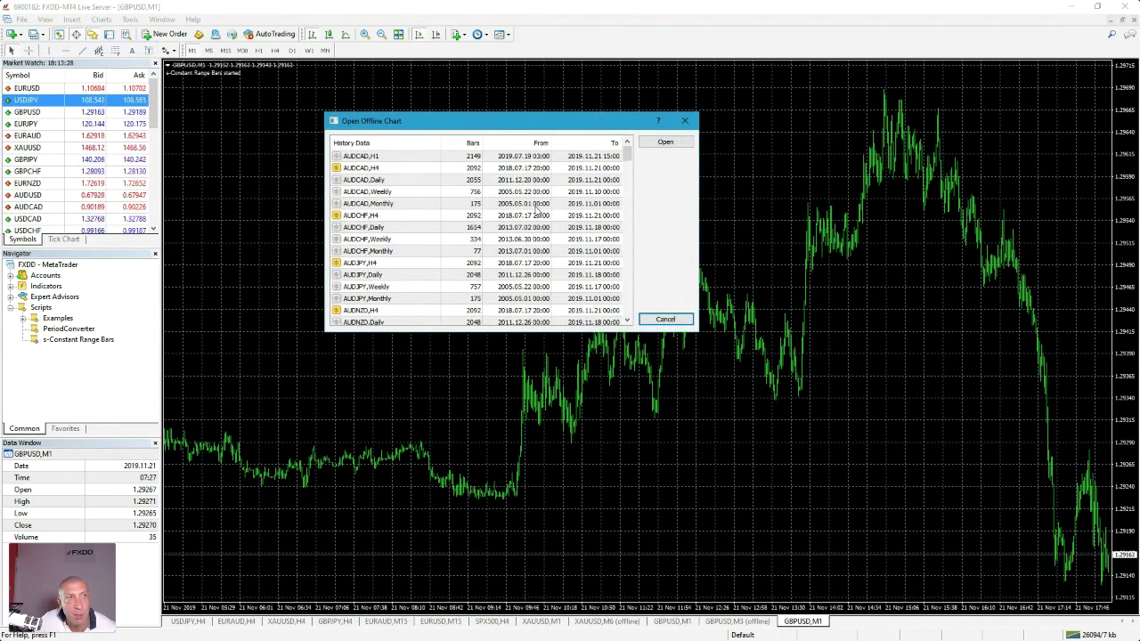
scroll(535, 208, down, 10)
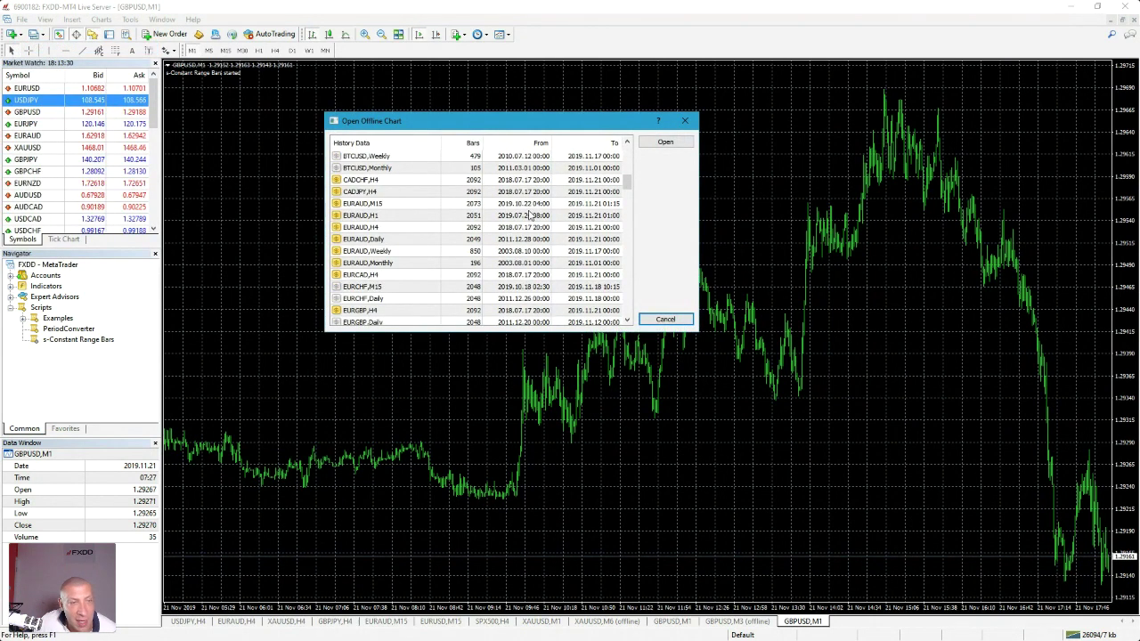
scroll(518, 219, down, 3)
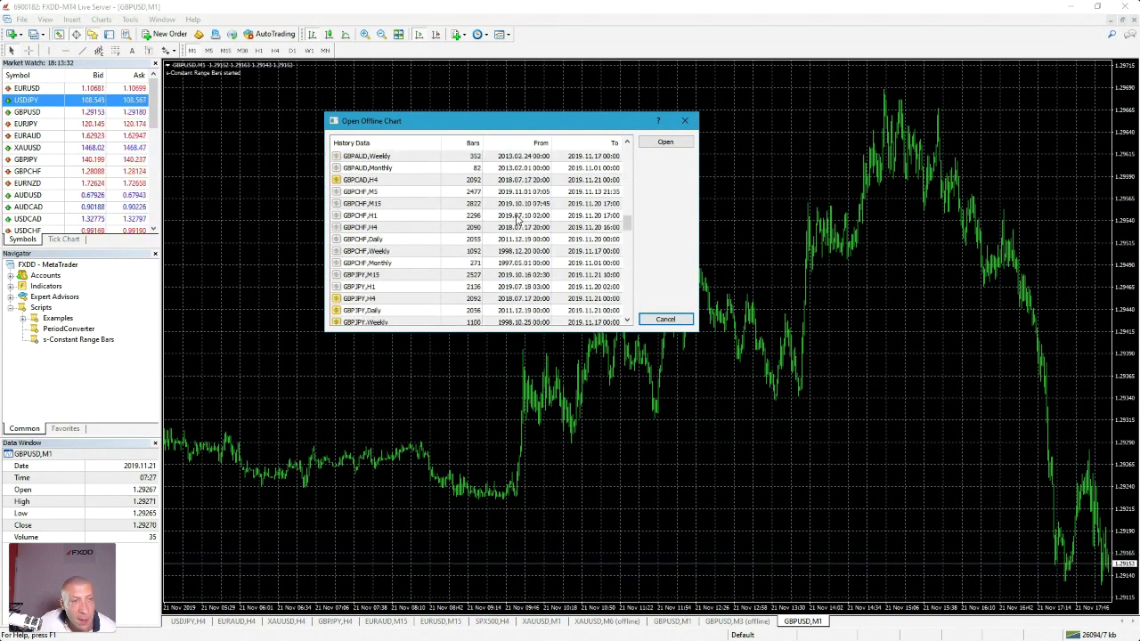
scroll(517, 217, down, 1)
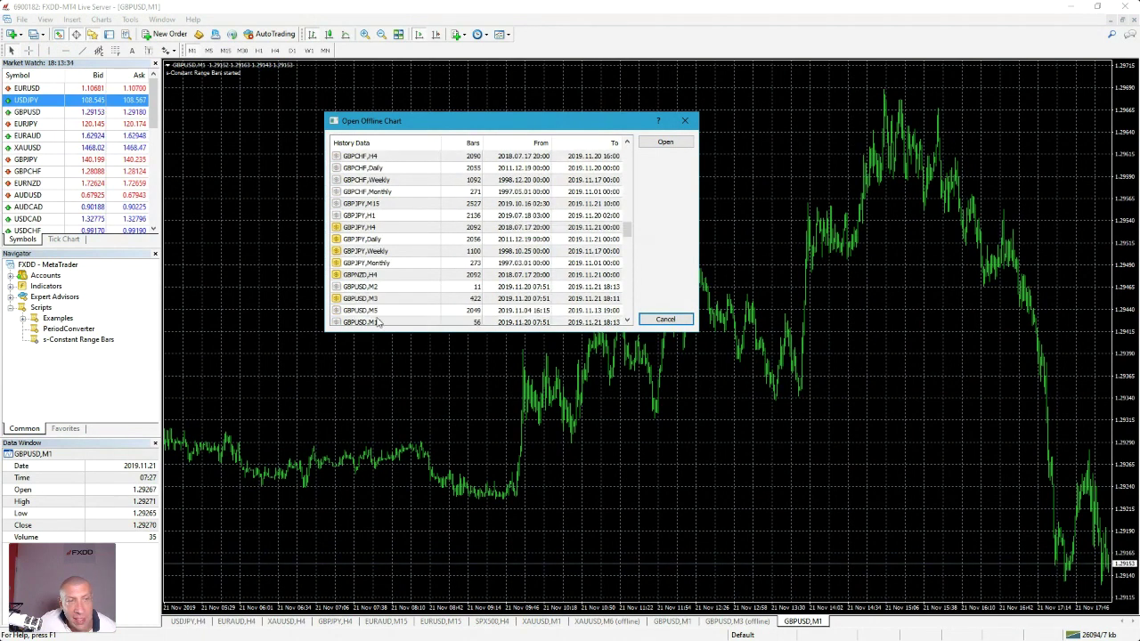
scroll(377, 321, down, 1)
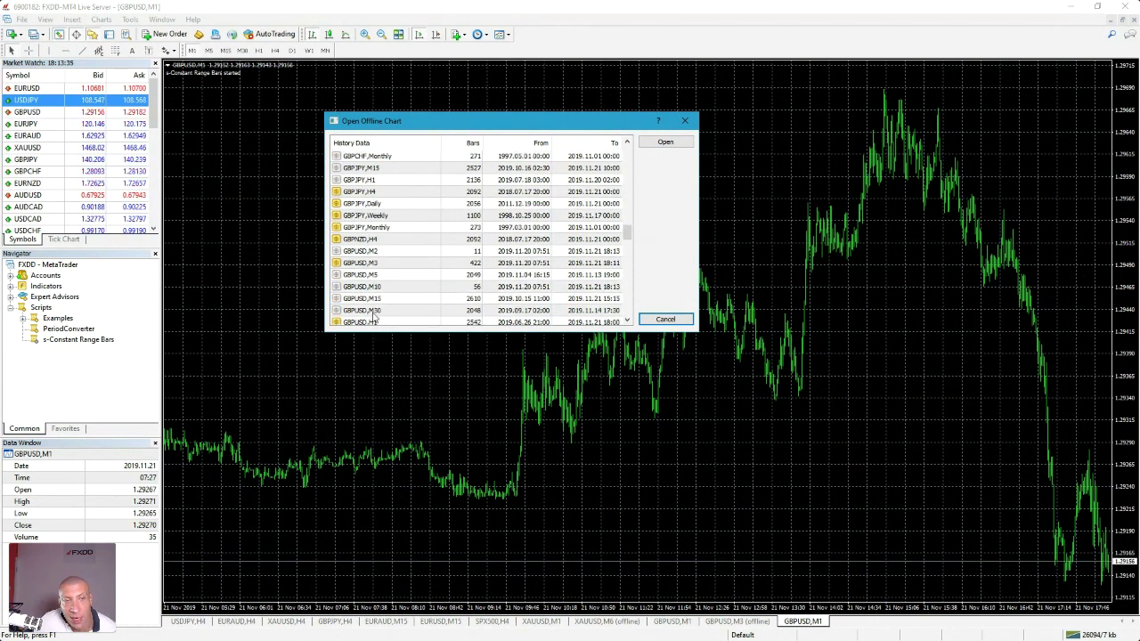
Open the GBPUSD,M10 offline chart, zoom in to candles and hide its grid.
double_click(339, 286)
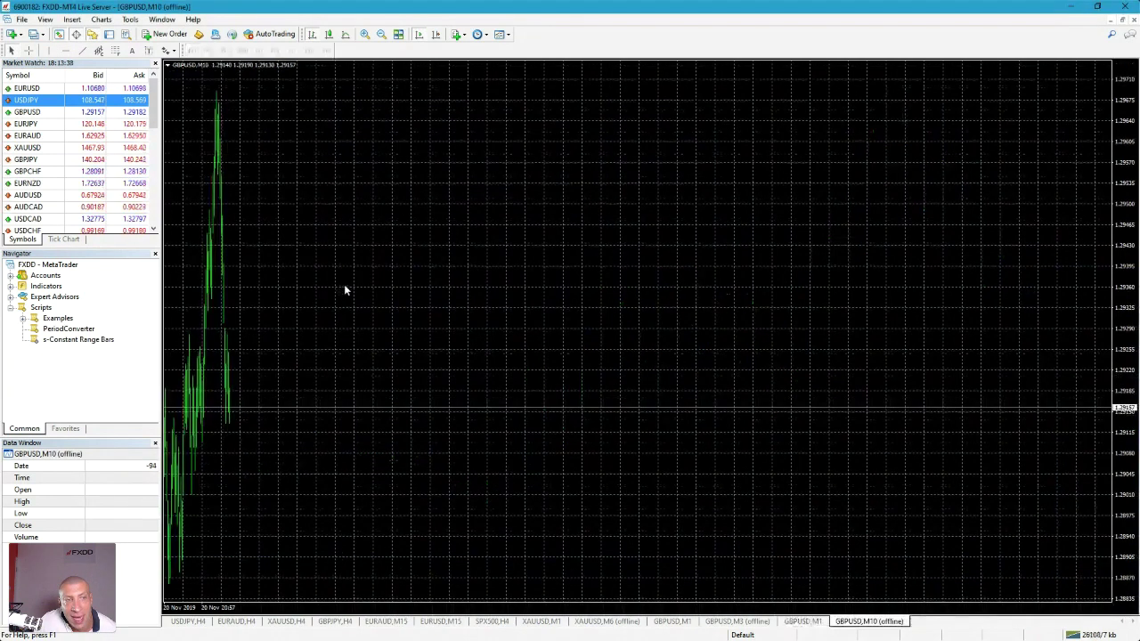
click(365, 34)
click(364, 34)
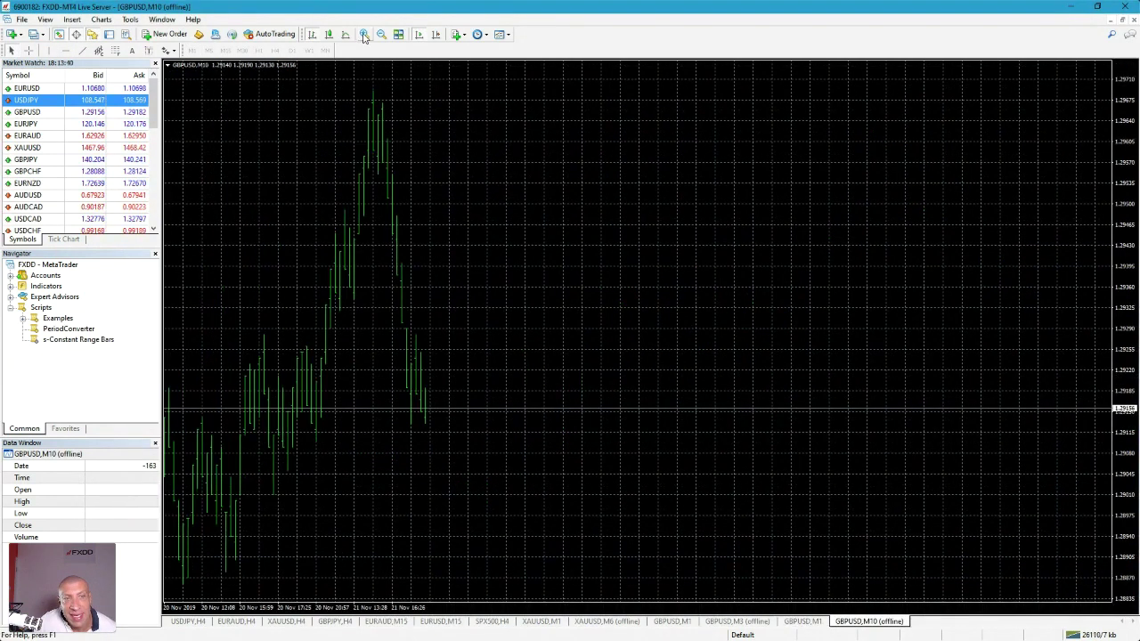
click(365, 34)
click(364, 34)
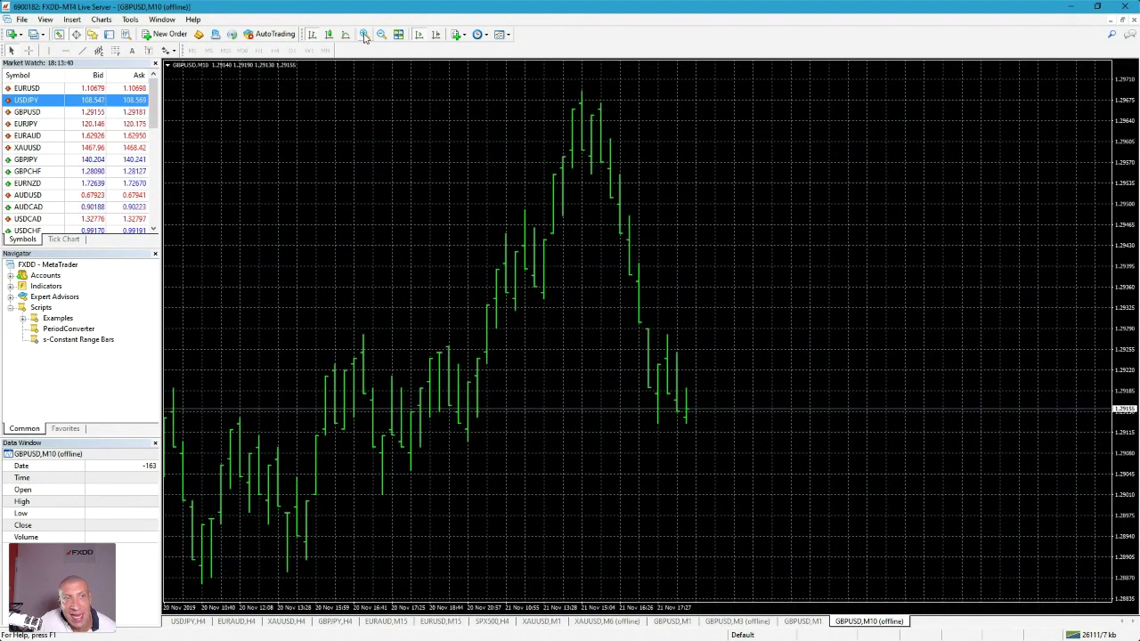
right_click(451, 173)
click(503, 306)
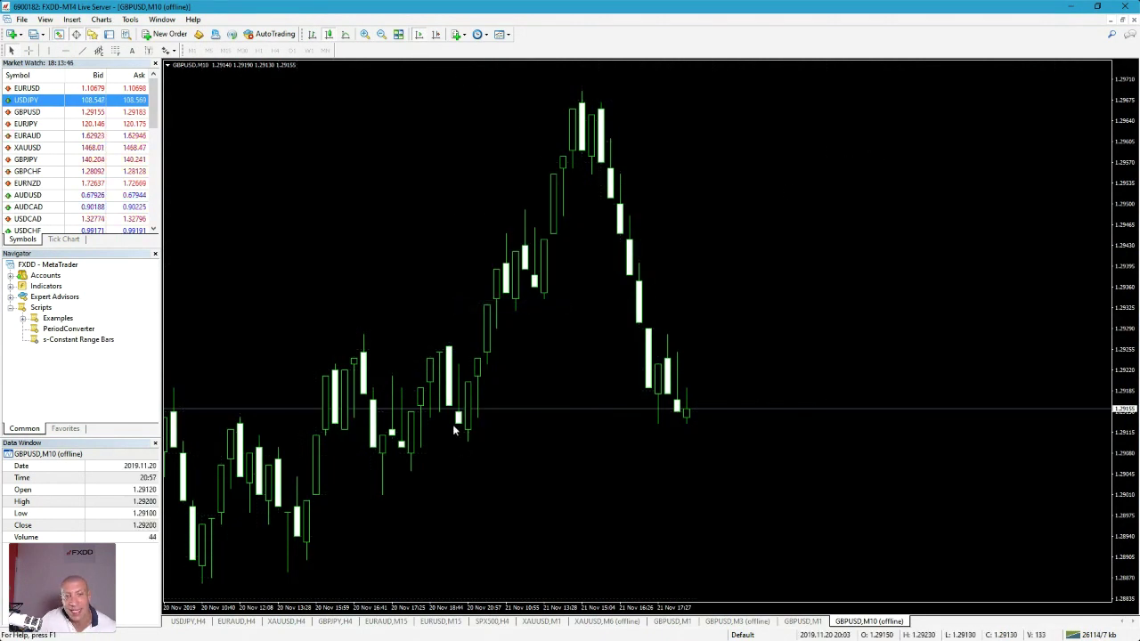
Compare against the GBPUSD,M3 chart, readjust the M10 zoom, then close the M10 chart.
click(737, 622)
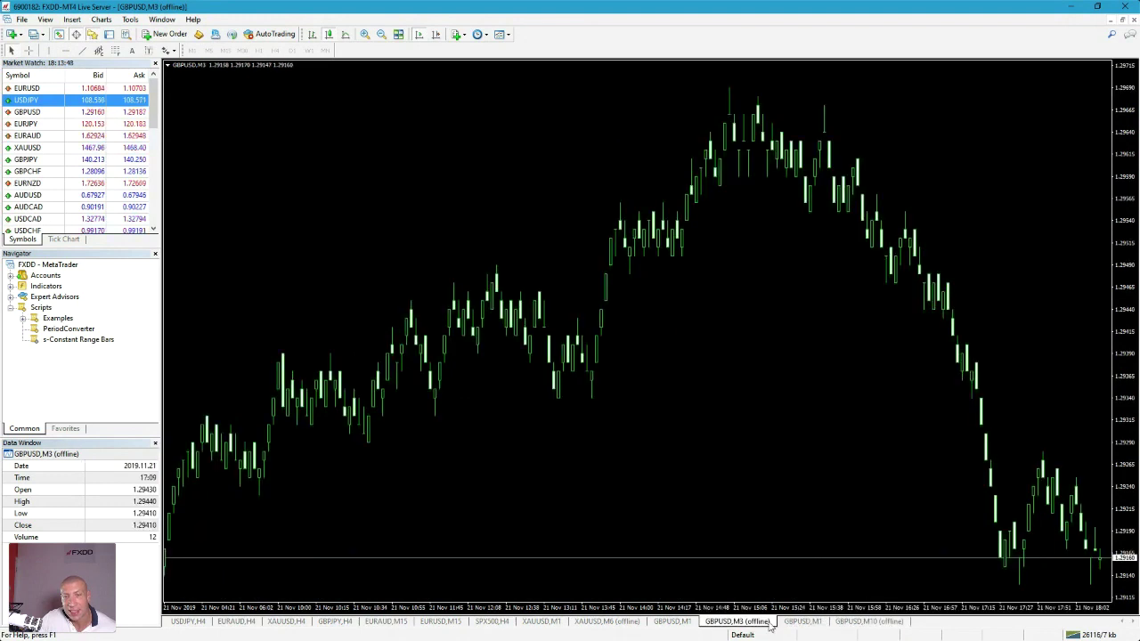
click(865, 622)
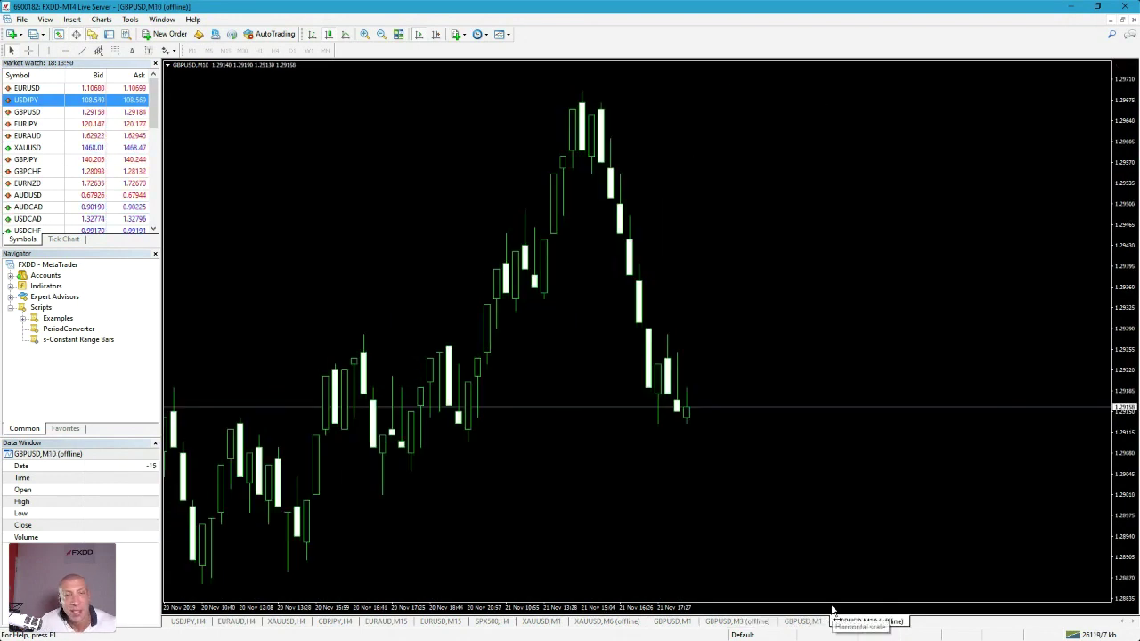
click(381, 34)
click(364, 34)
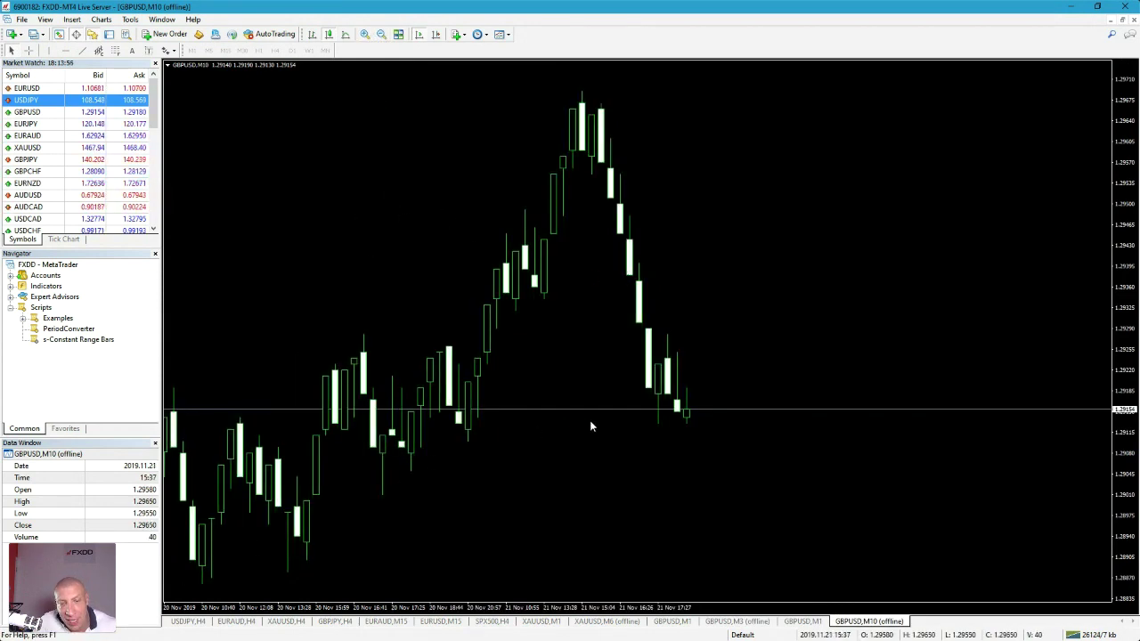
right_click(862, 623)
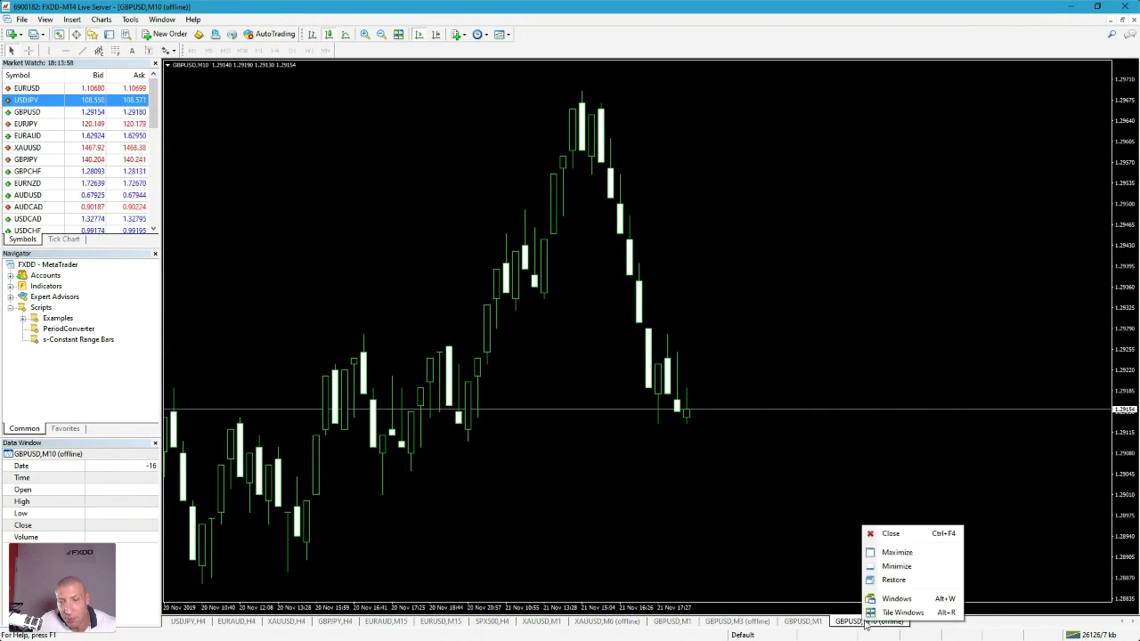
click(873, 534)
click(802, 621)
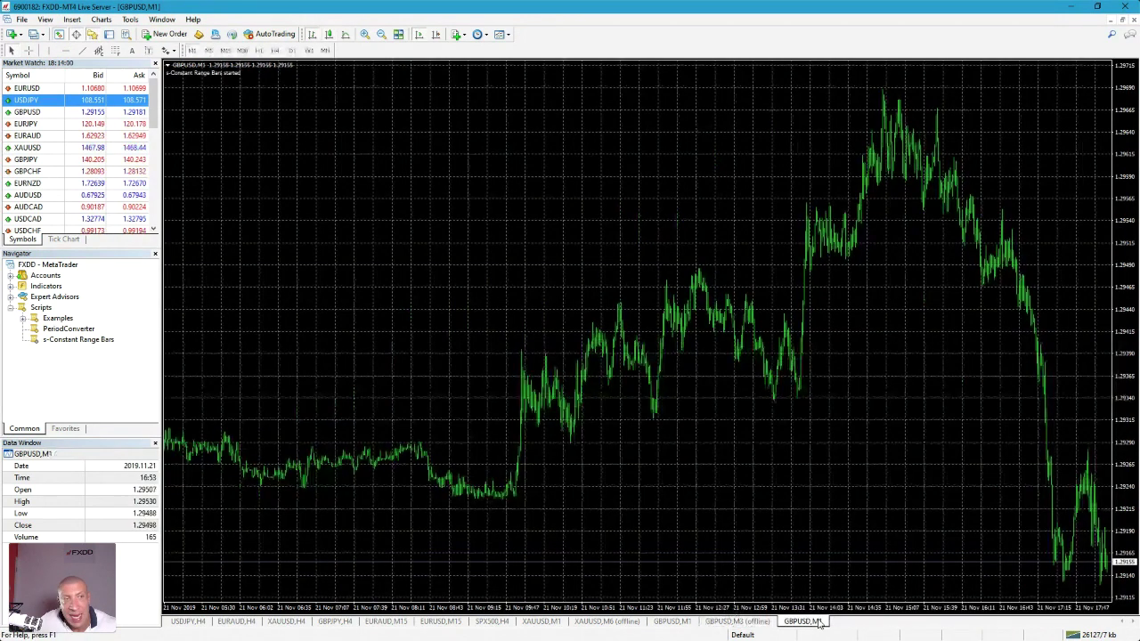
drag(112, 346, 443, 251)
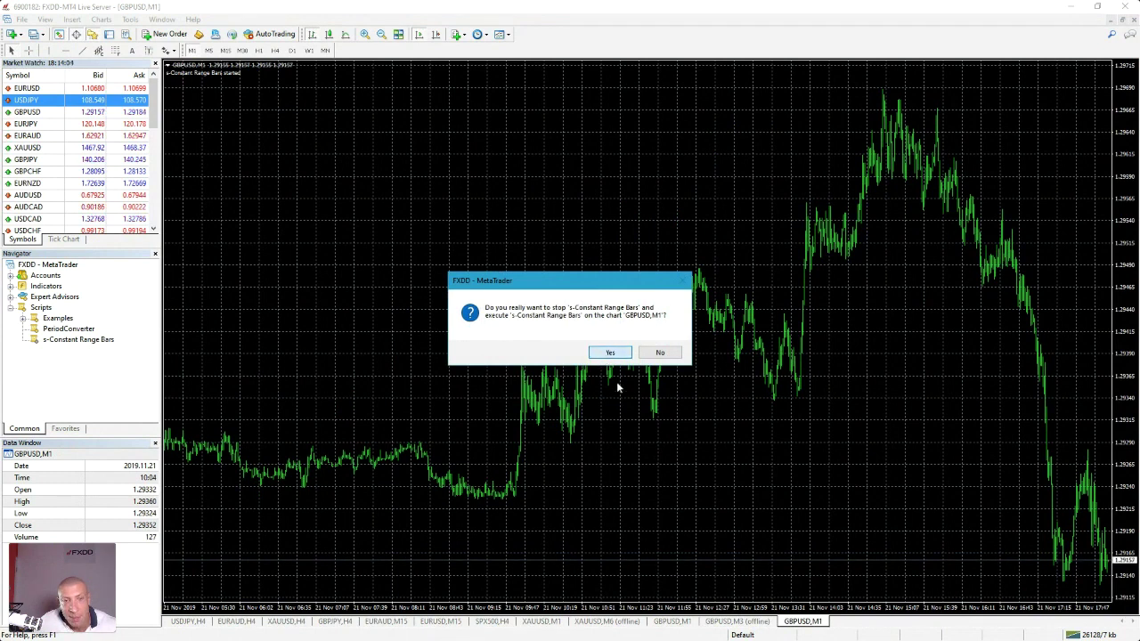
click(610, 353)
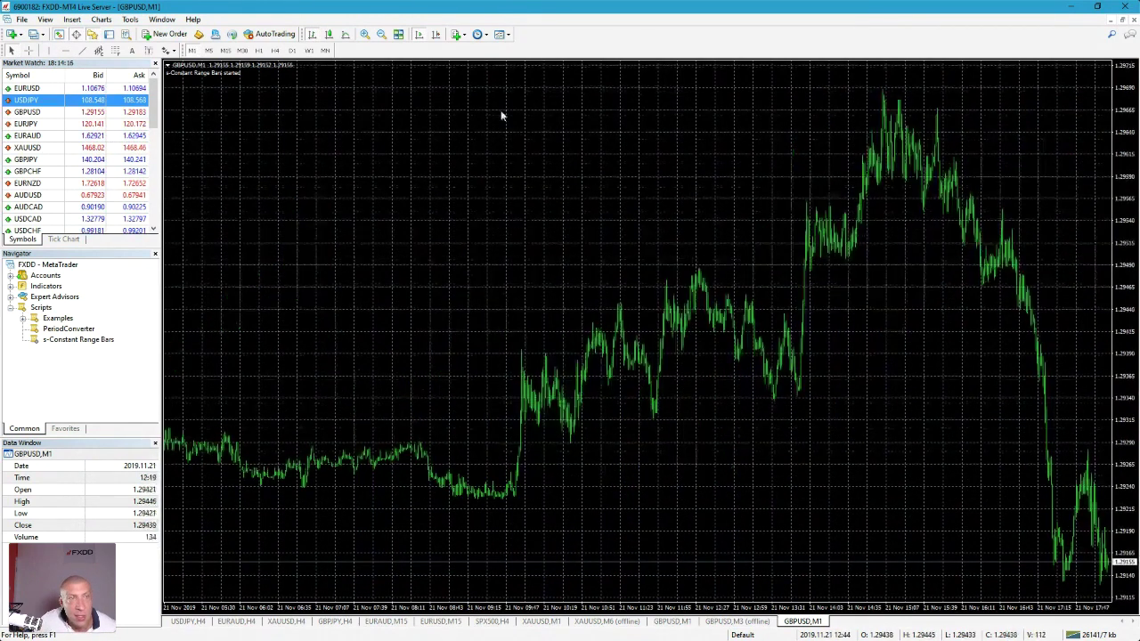
click(22, 19)
click(57, 134)
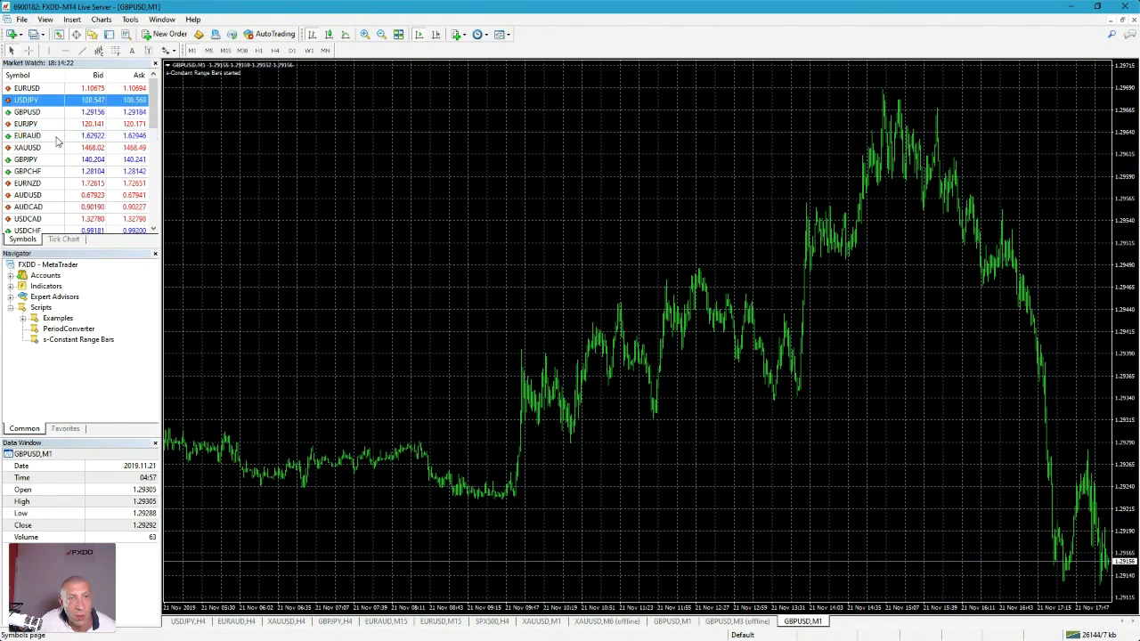
click(896, 152)
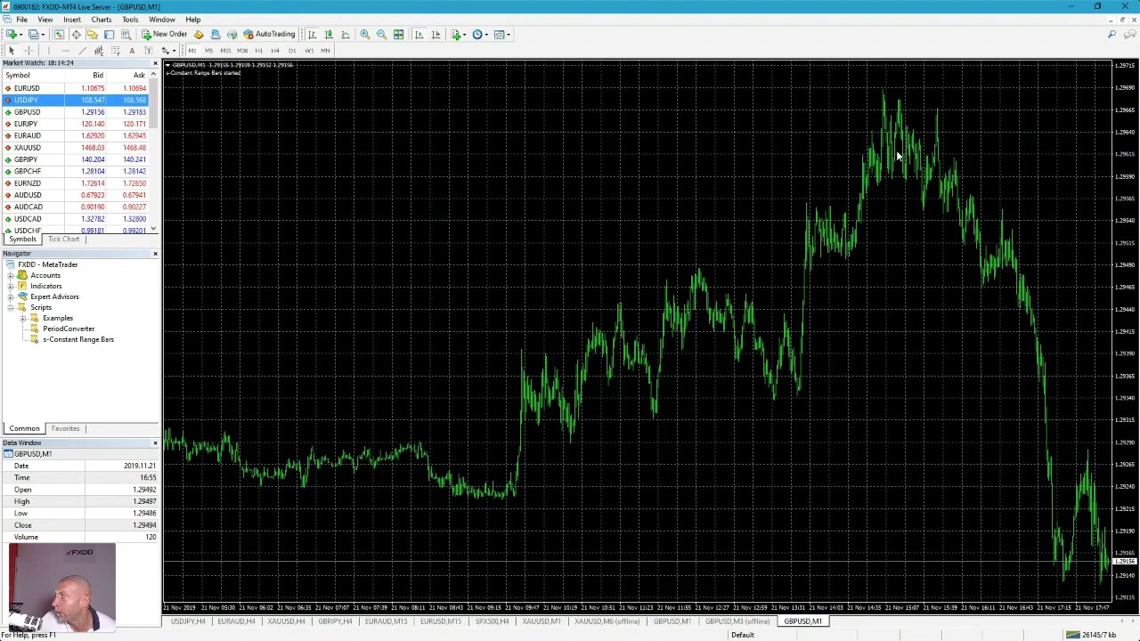
click(22, 19)
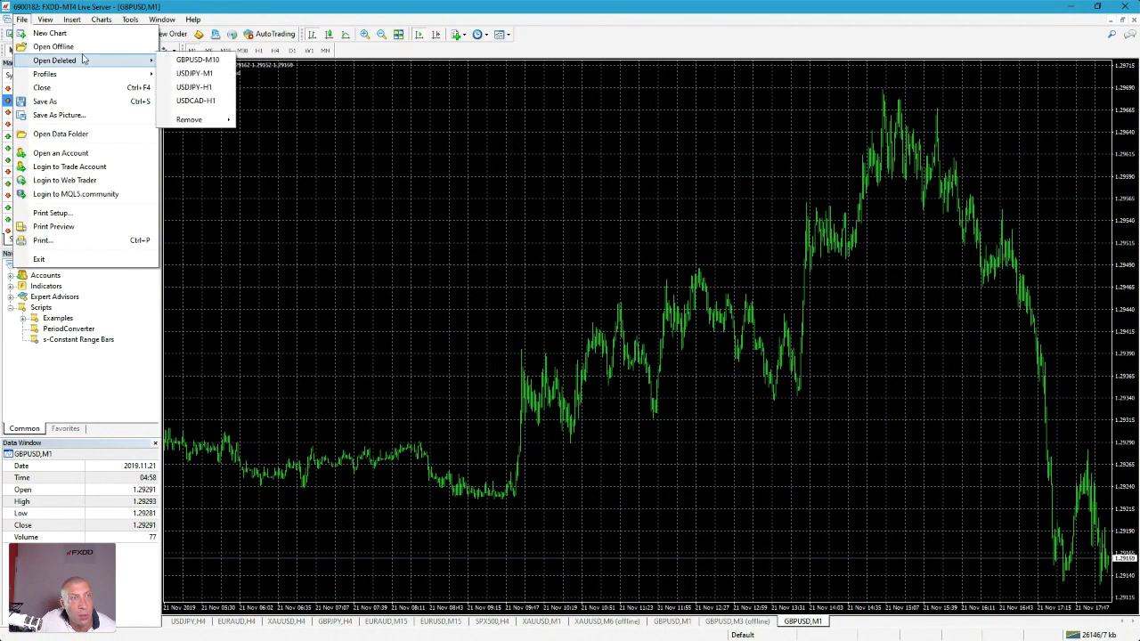
click(53, 46)
scroll(417, 223, down, 12)
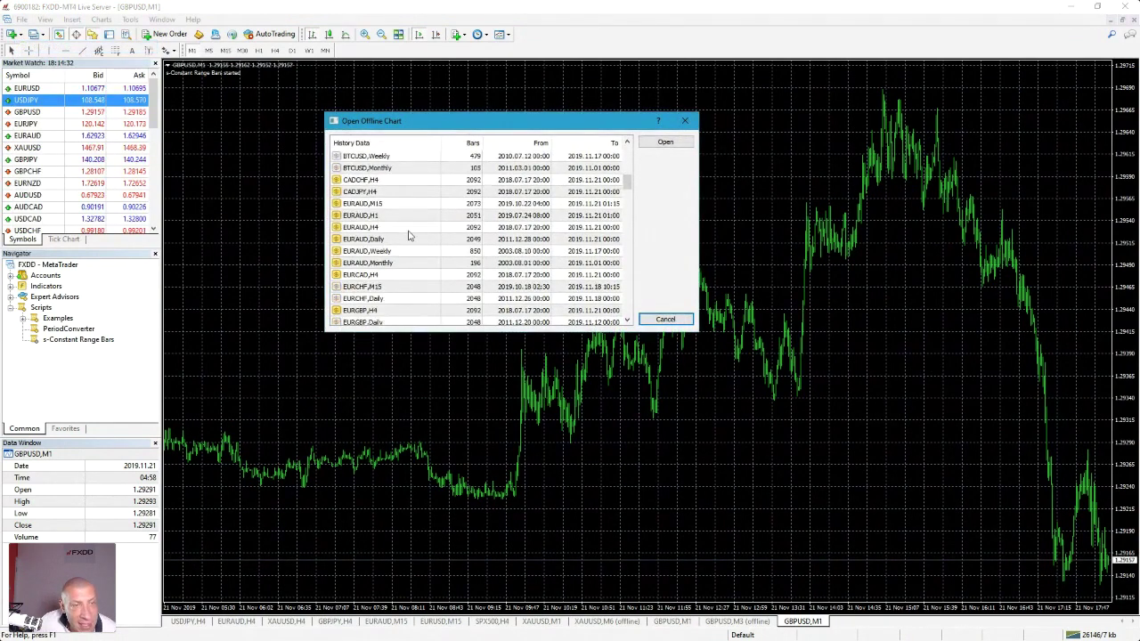
scroll(423, 249, down, 8)
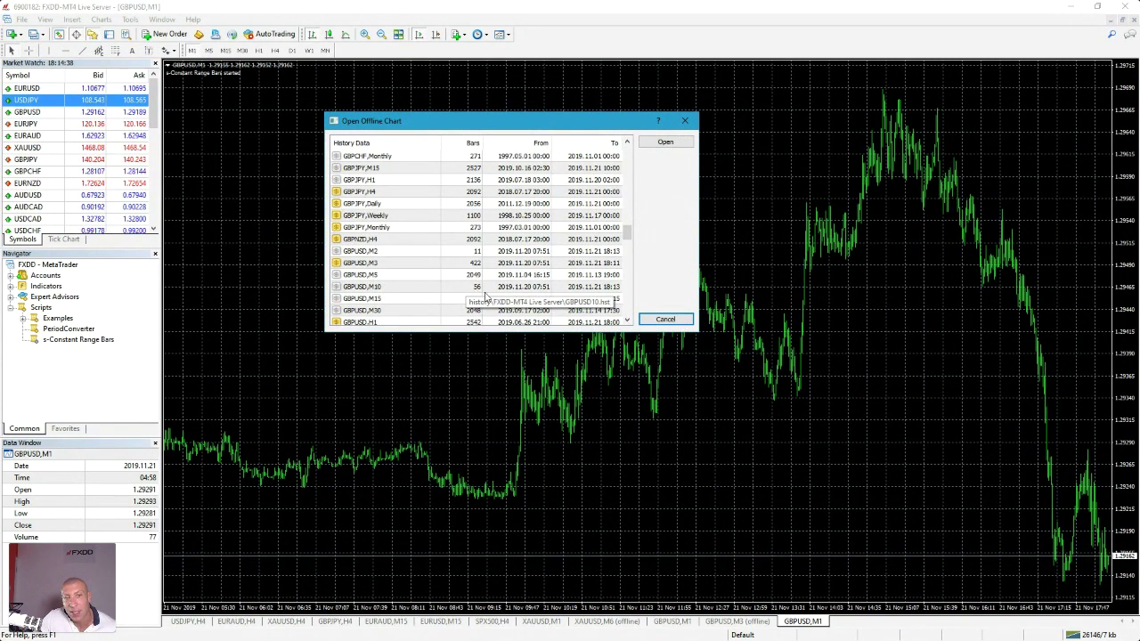
click(666, 320)
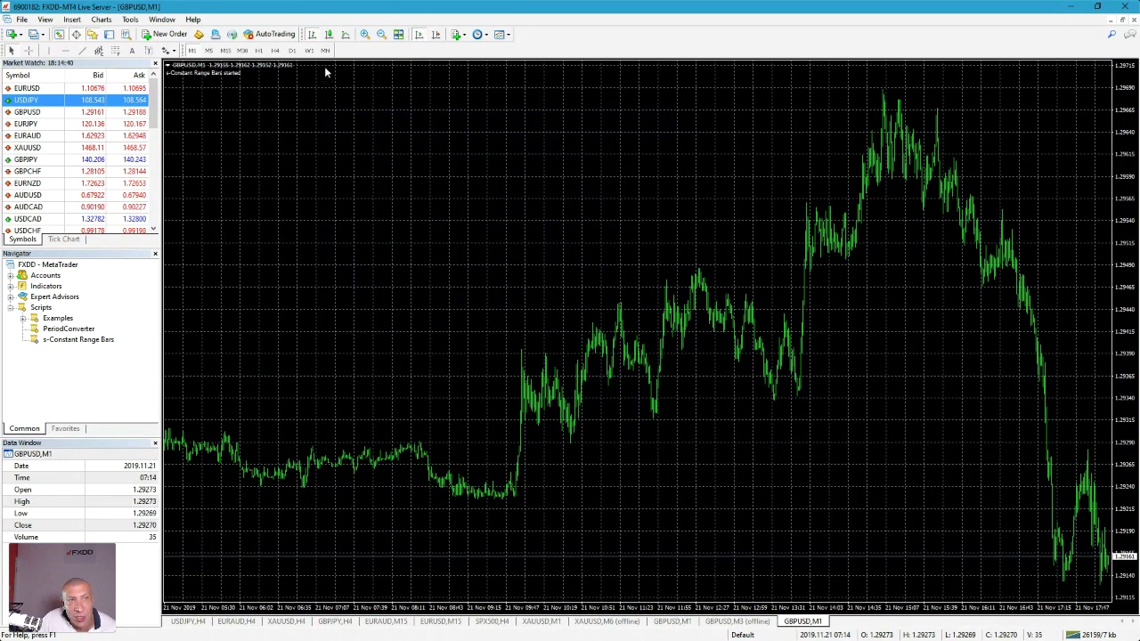
Close the GBPUSD,M1 chart and open a fresh GBPUSD chart on M1.
right_click(809, 623)
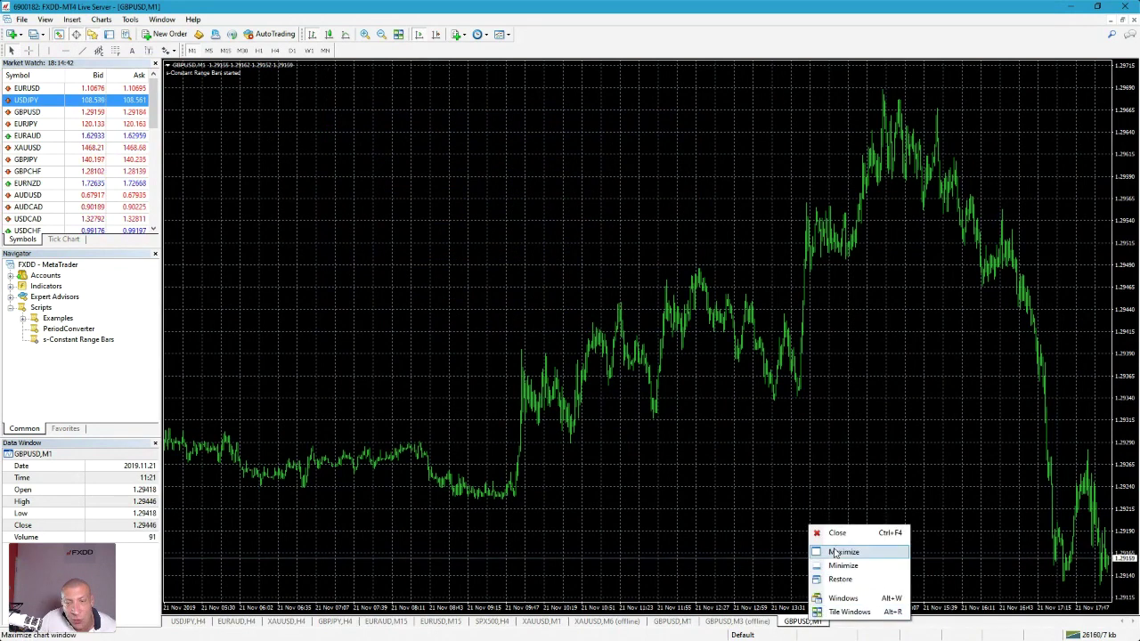
click(824, 529)
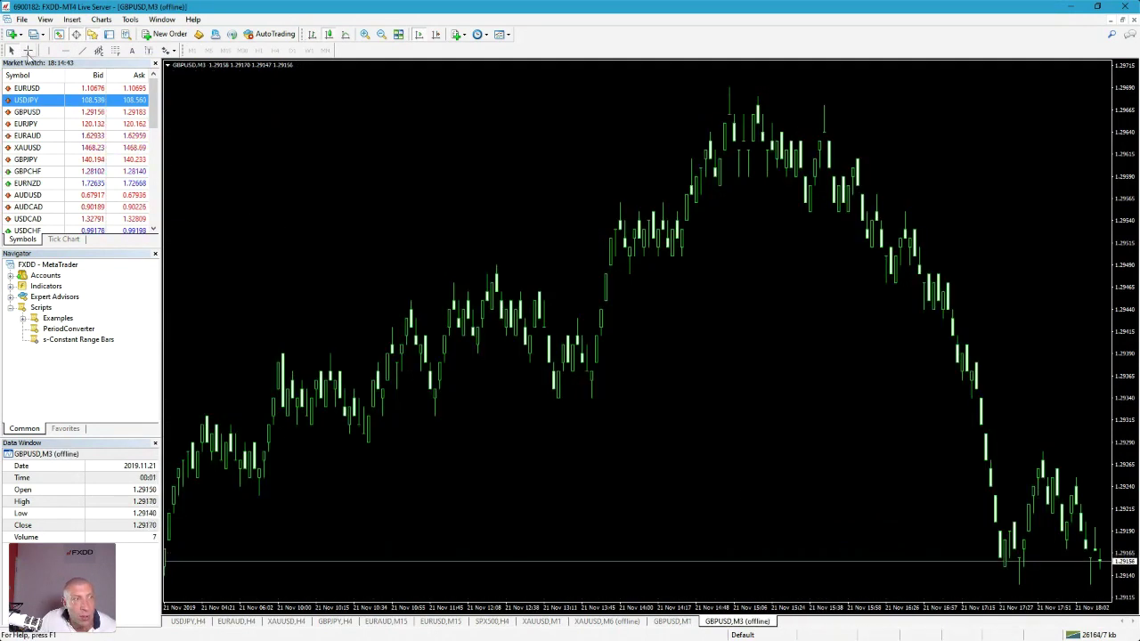
click(12, 33)
click(40, 77)
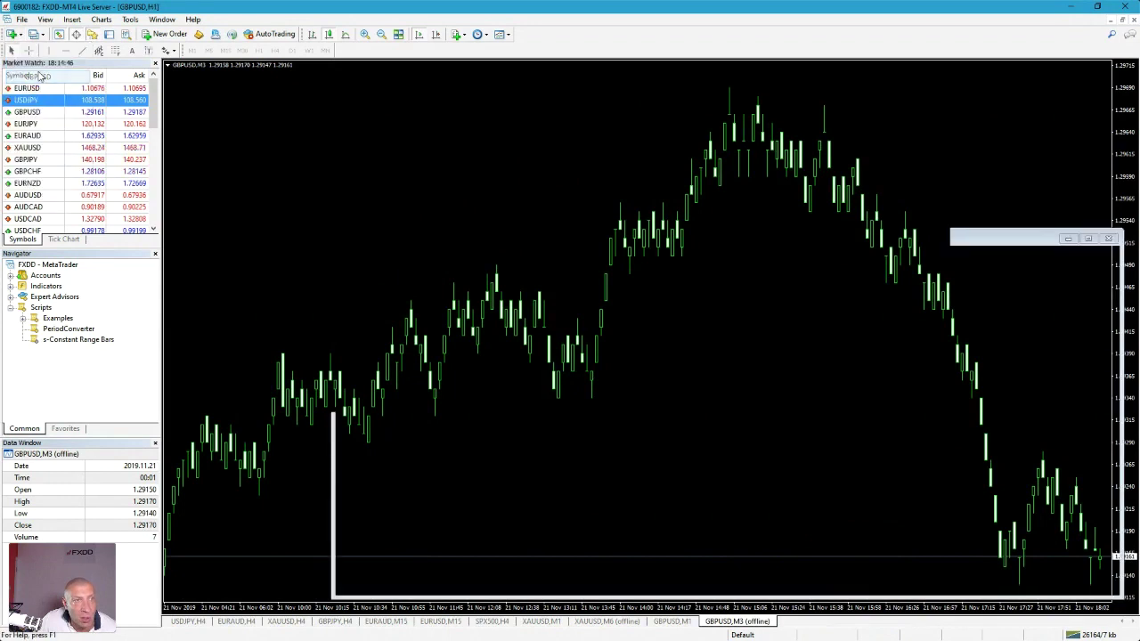
click(191, 50)
Run s-Constant Range Bars on it with BarsRange 10 and TimeFrame 10.
drag(78, 339, 331, 288)
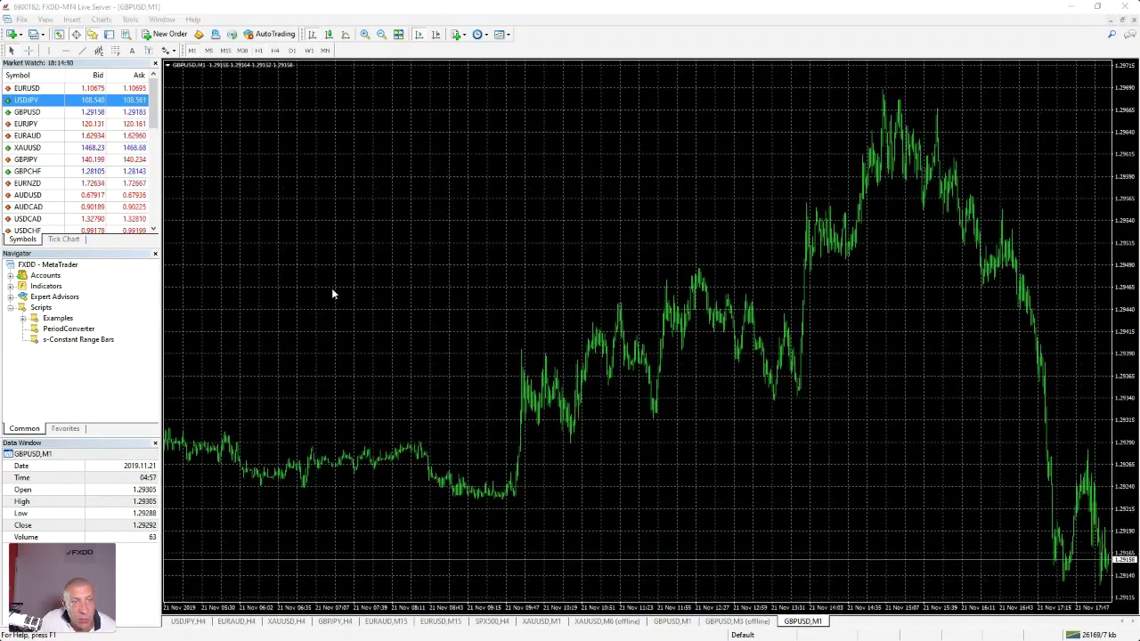
double_click(545, 287)
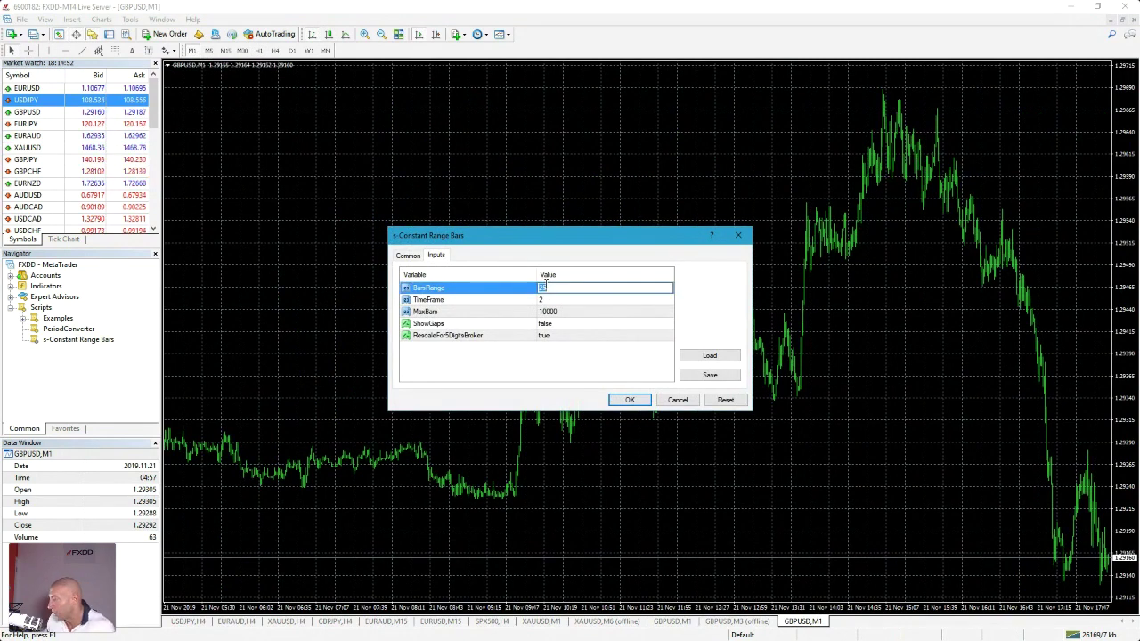
text(10)
key(Return)
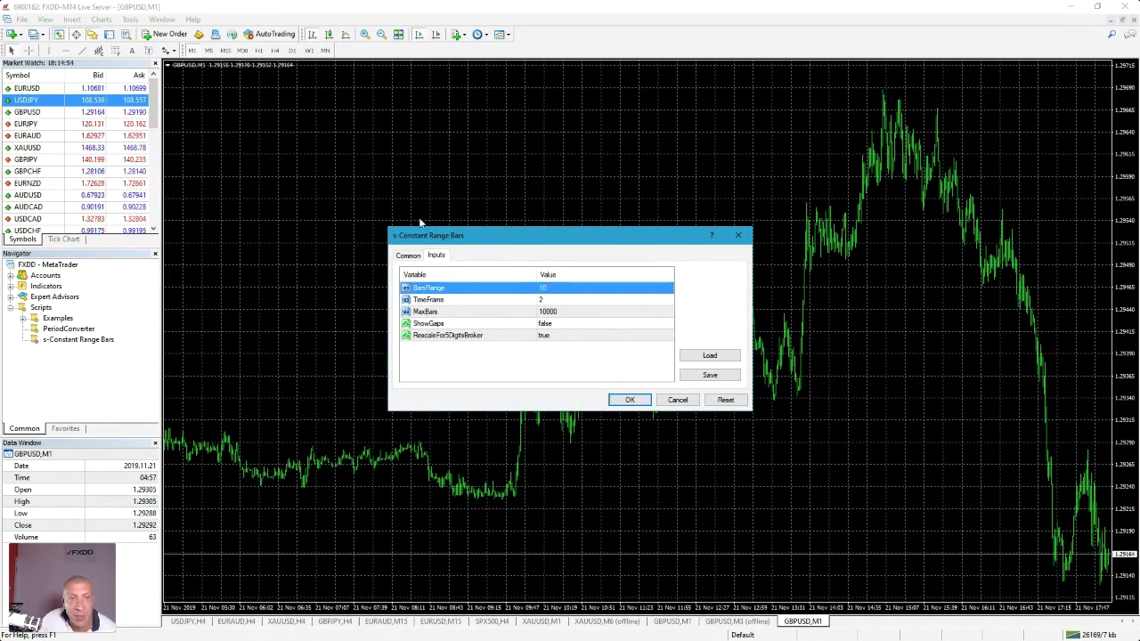
double_click(581, 301)
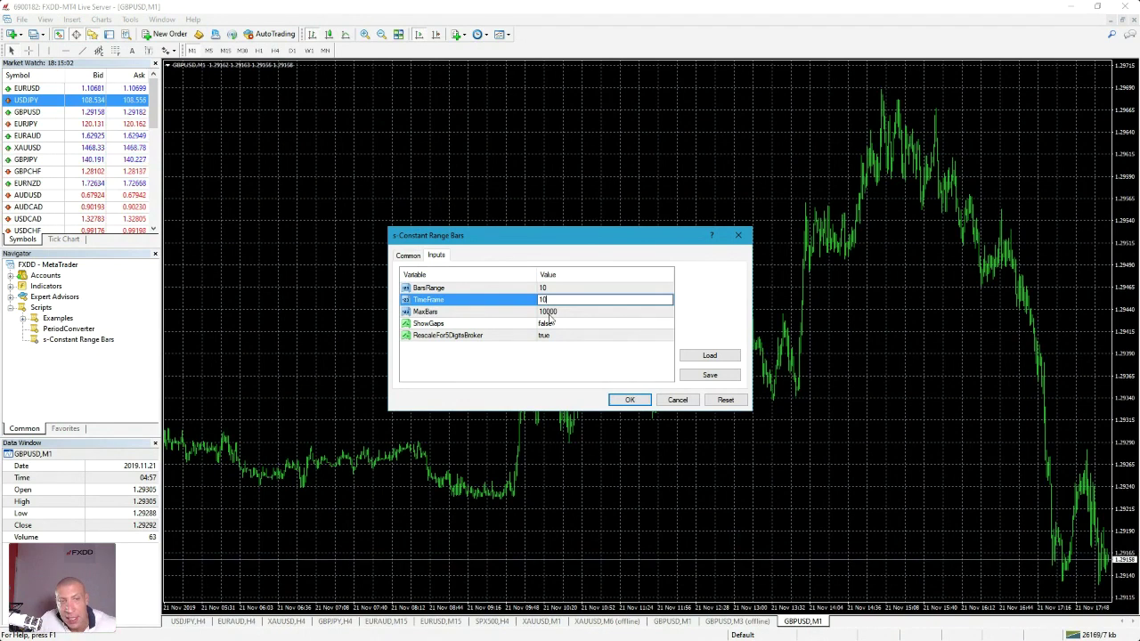
key(ctrl+Tab)
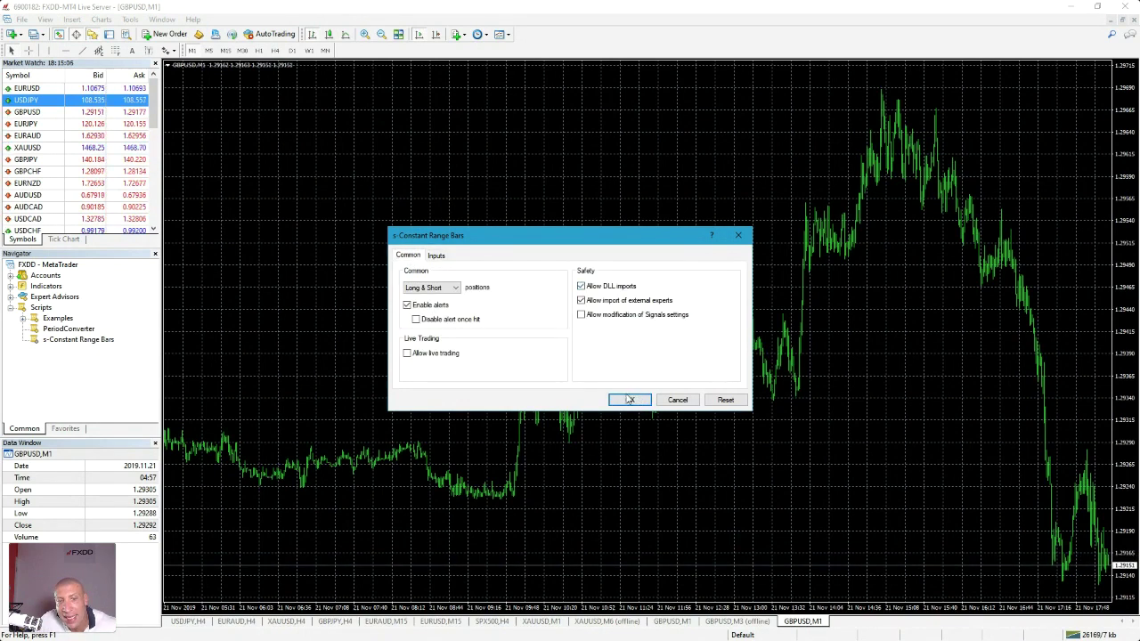
click(628, 398)
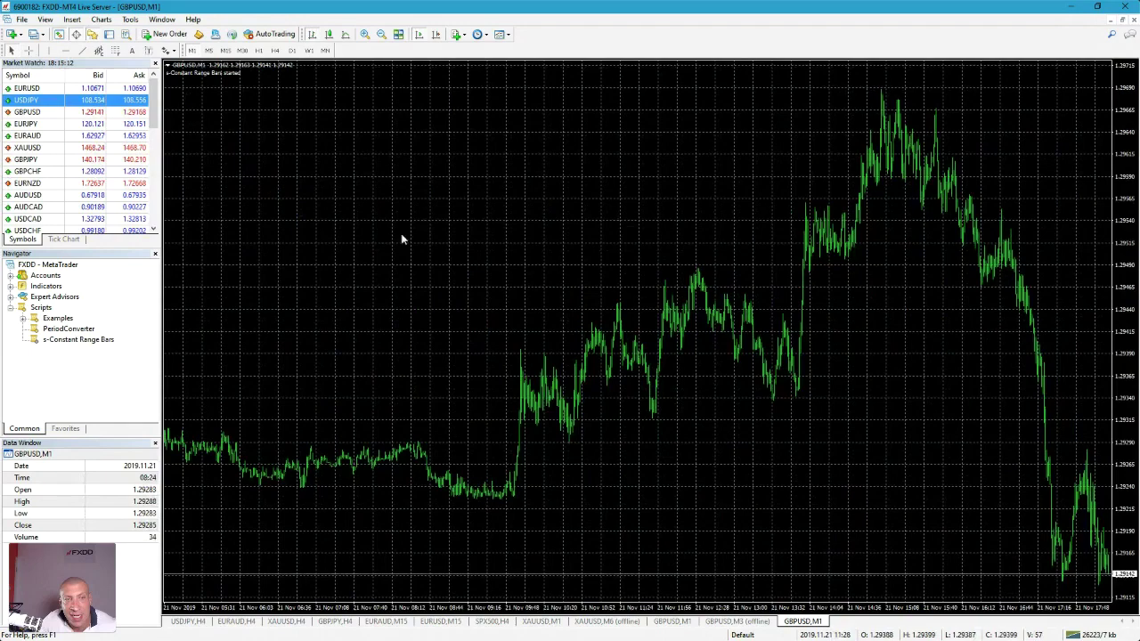
scroll(789, 236, down, 10)
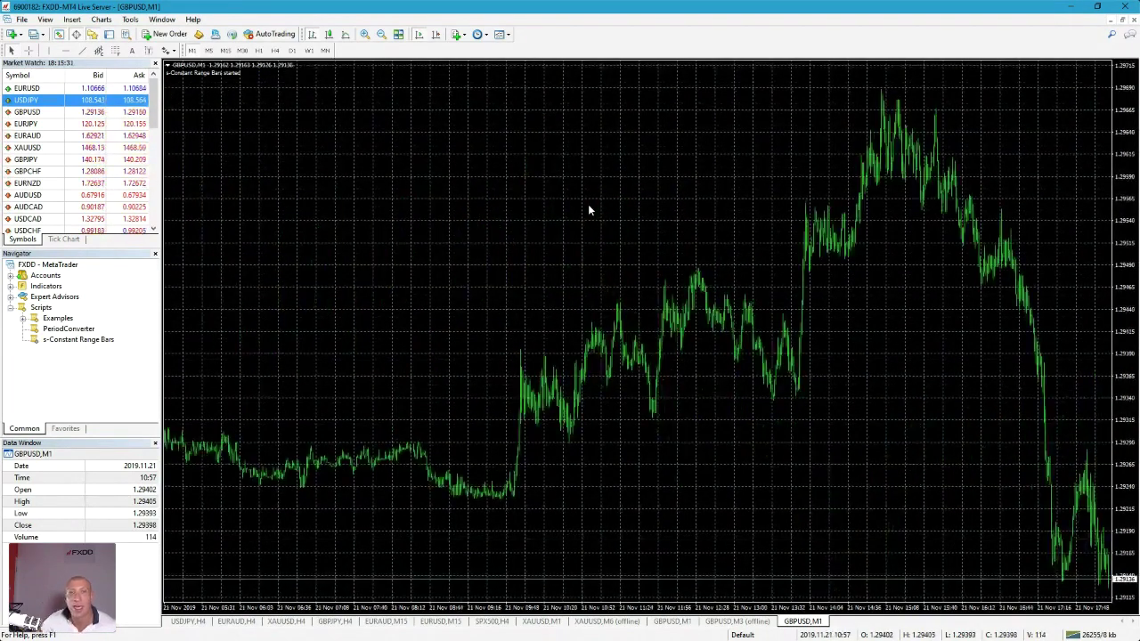
scroll(525, 231, down, 6)
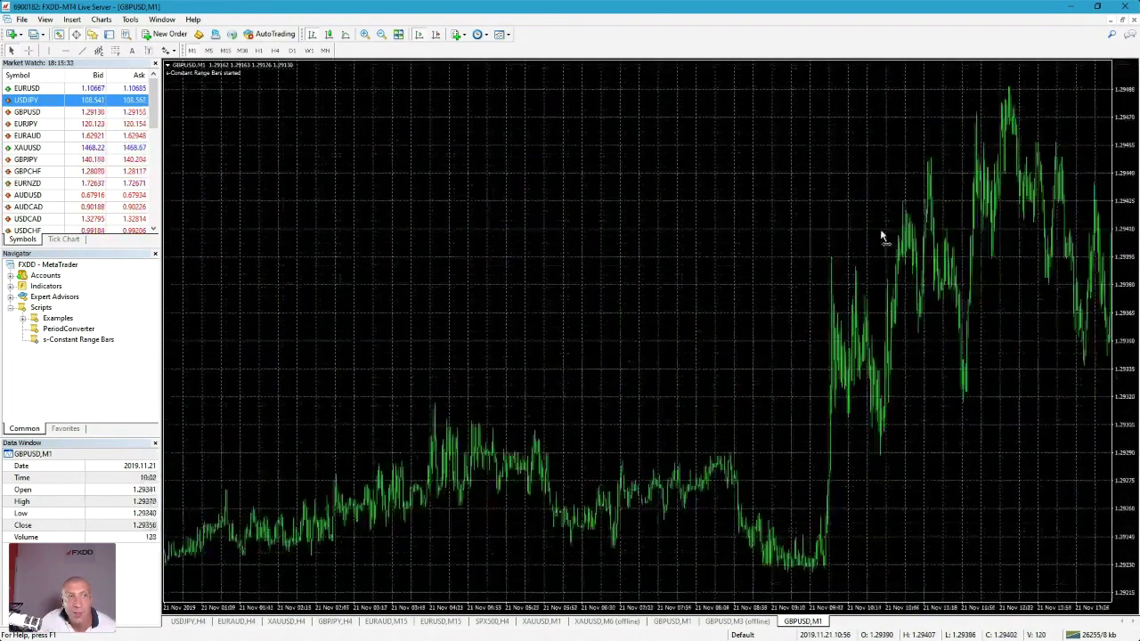
scroll(647, 268, up, 10)
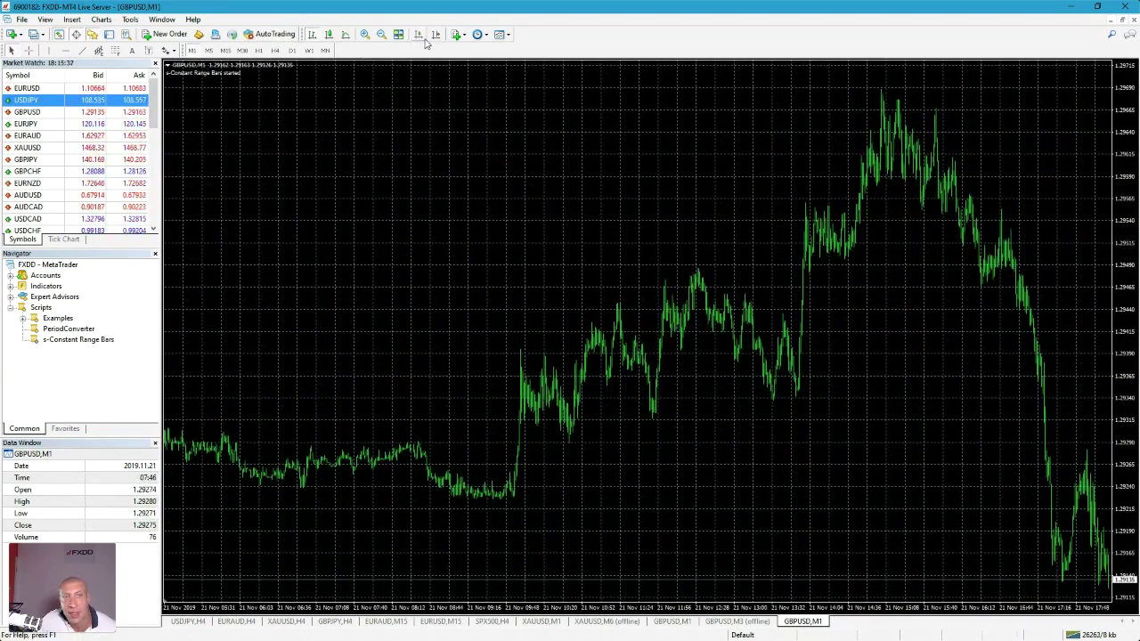
scroll(363, 240, down, 5)
scroll(362, 241, down, 20)
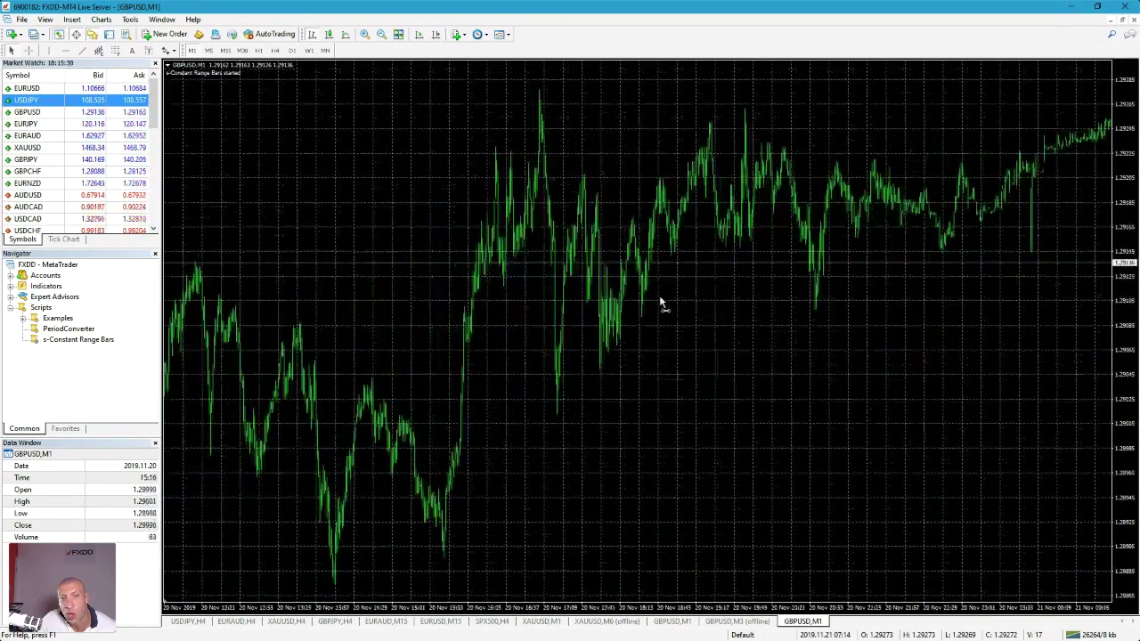
scroll(718, 275, down, 10)
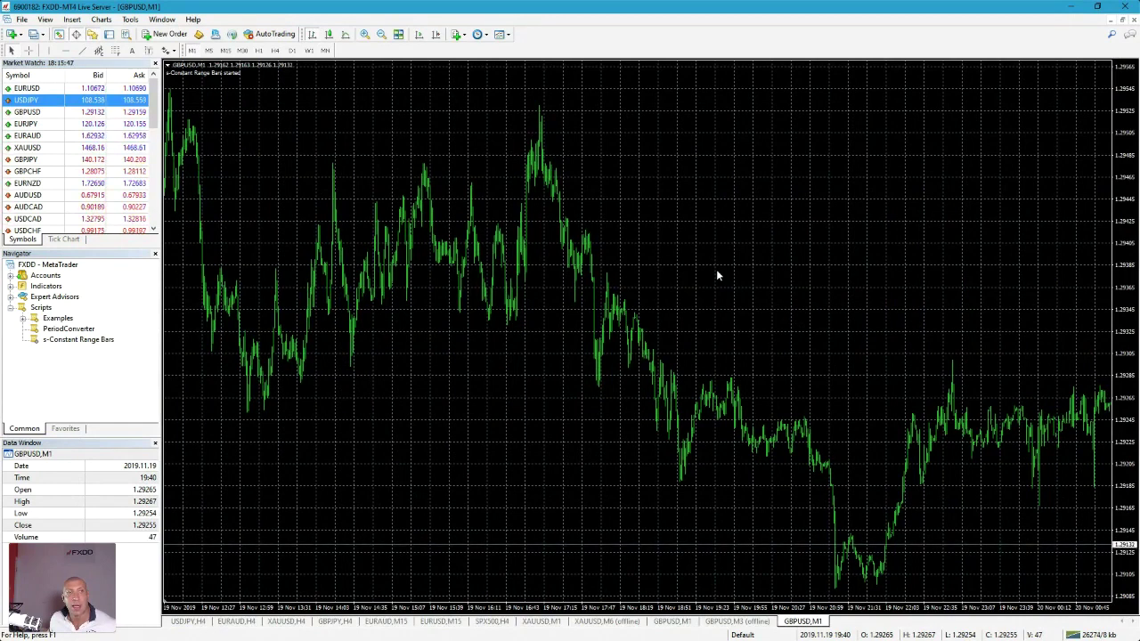
key(End)
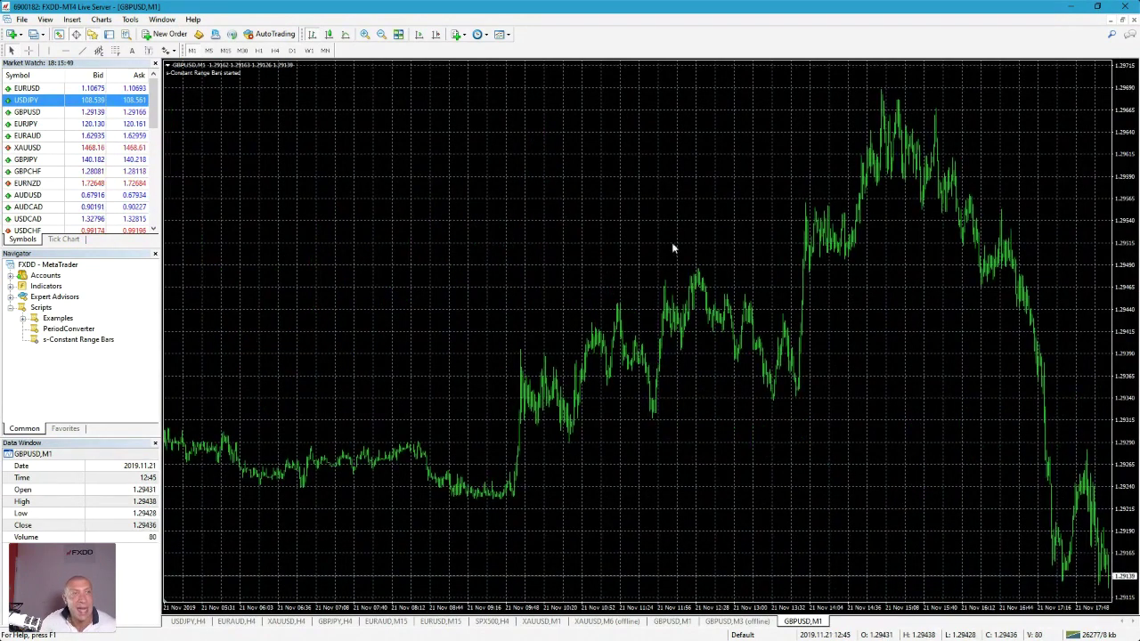
Open GBPUSD,M10 from the File > Open Offline history list.
click(21, 18)
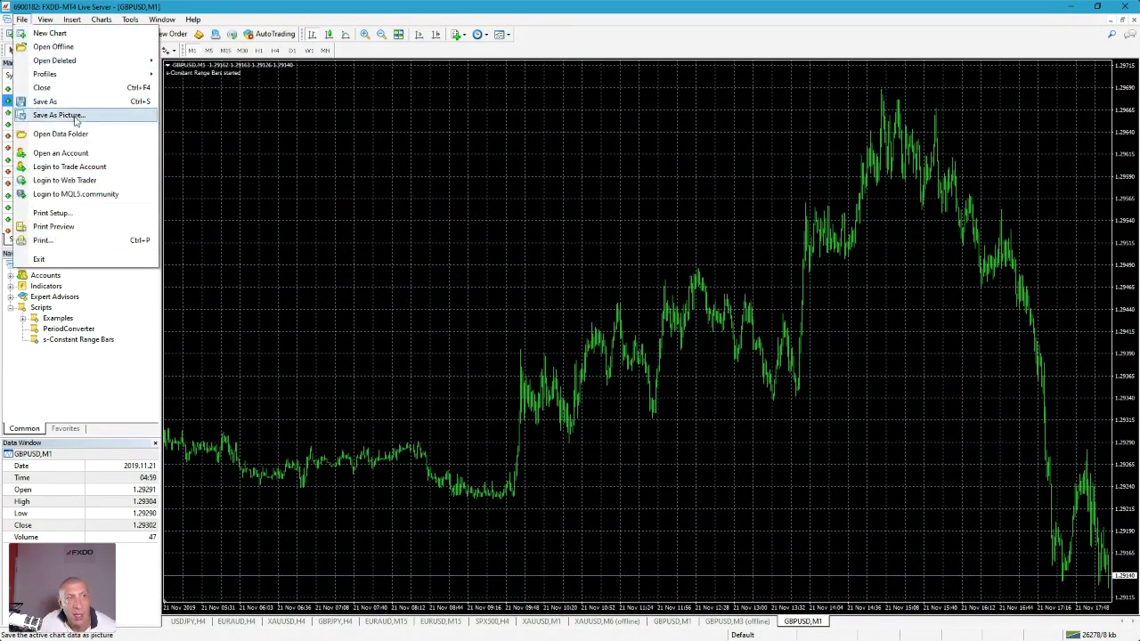
click(53, 47)
scroll(419, 227, down, 3)
scroll(429, 233, down, 3)
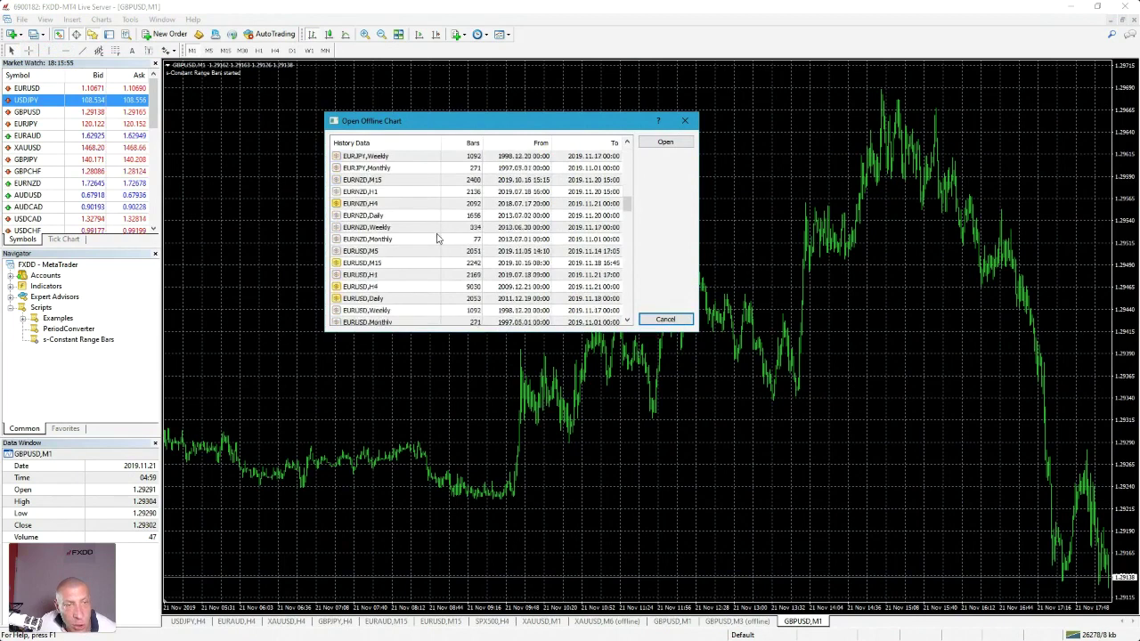
scroll(441, 245, down, 3)
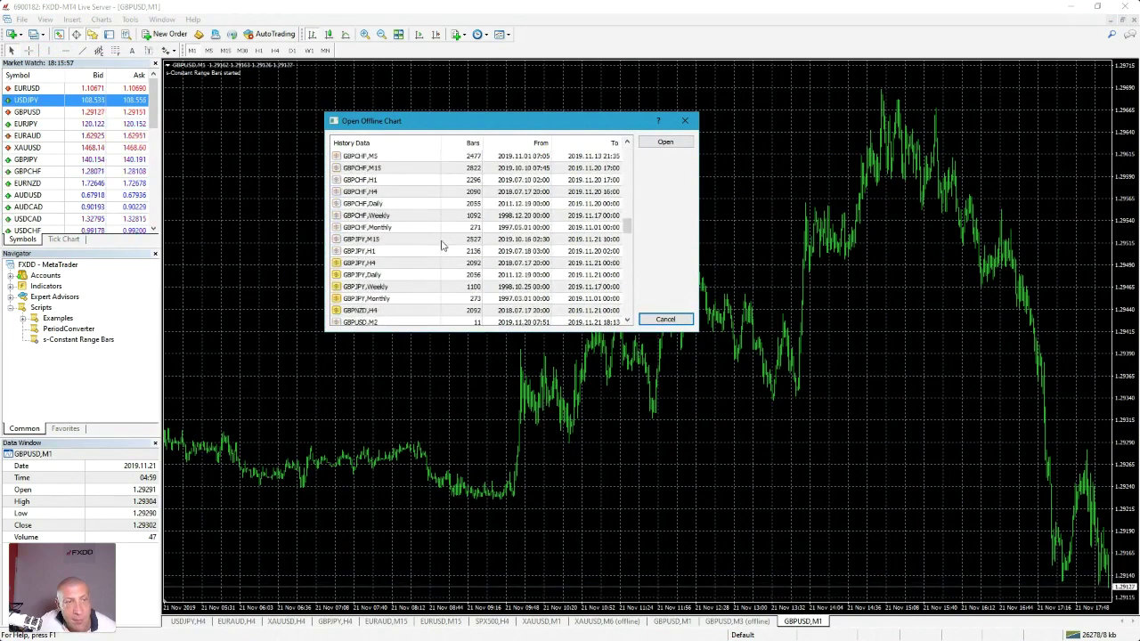
scroll(441, 245, down, 2)
scroll(442, 247, down, 2)
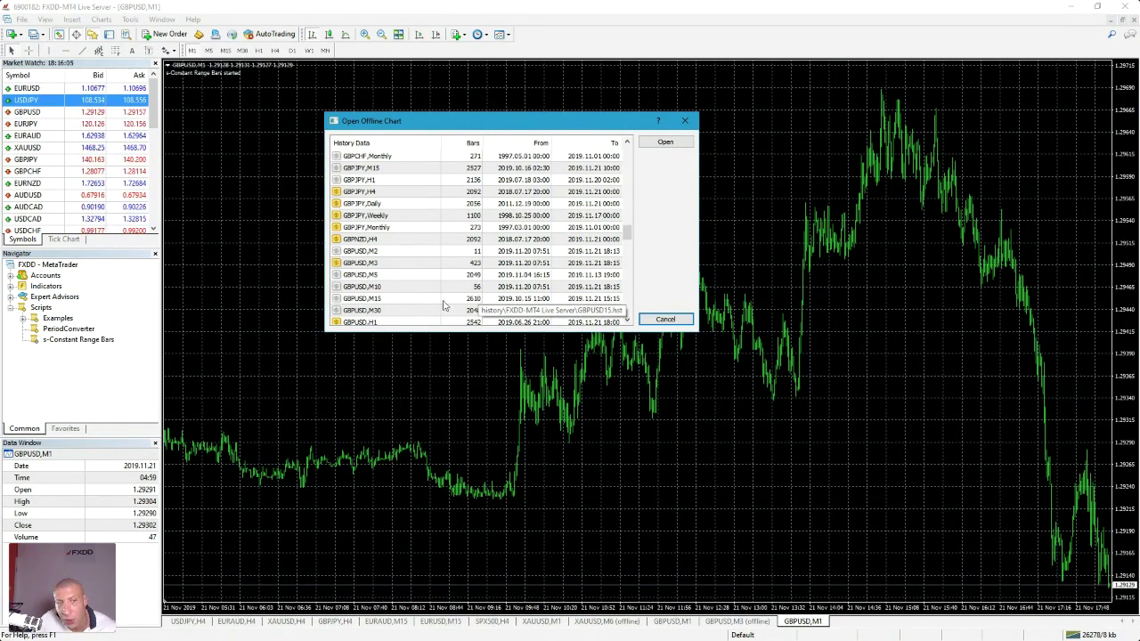
double_click(339, 287)
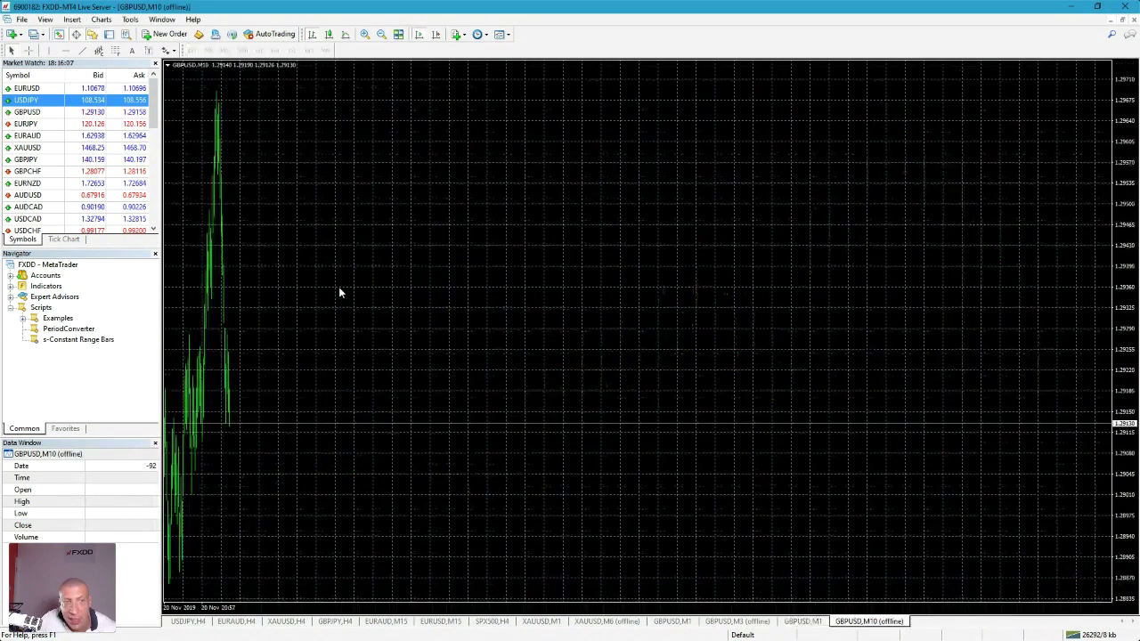
Show the M10 chart as zoomed-in candlesticks and apply the BollingerBands template.
click(363, 34)
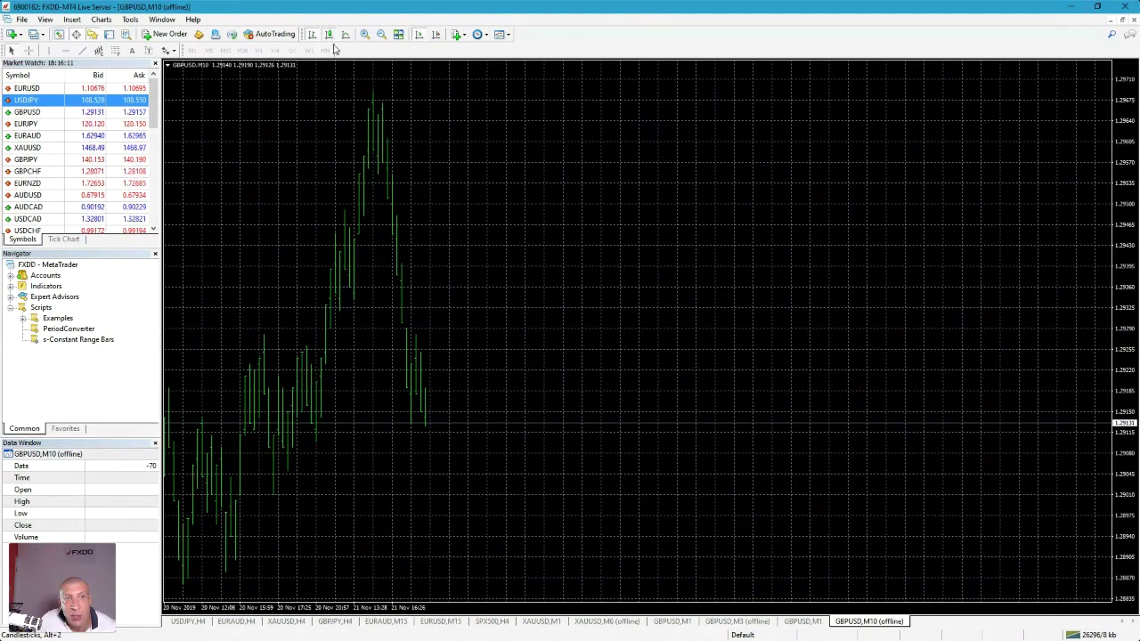
click(329, 35)
click(380, 35)
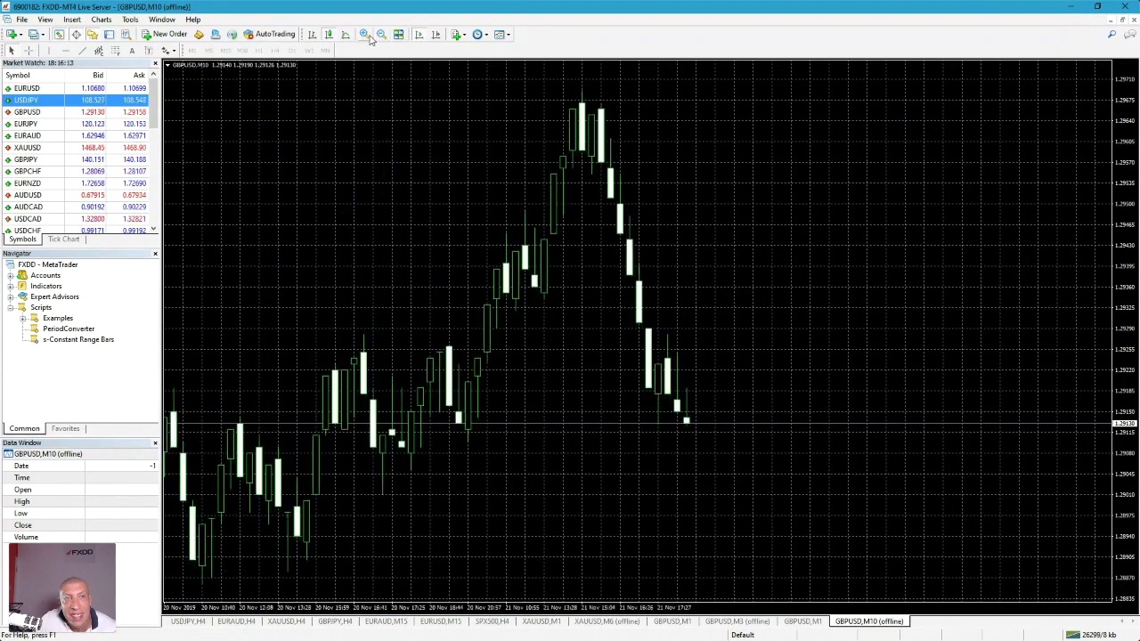
right_click(432, 199)
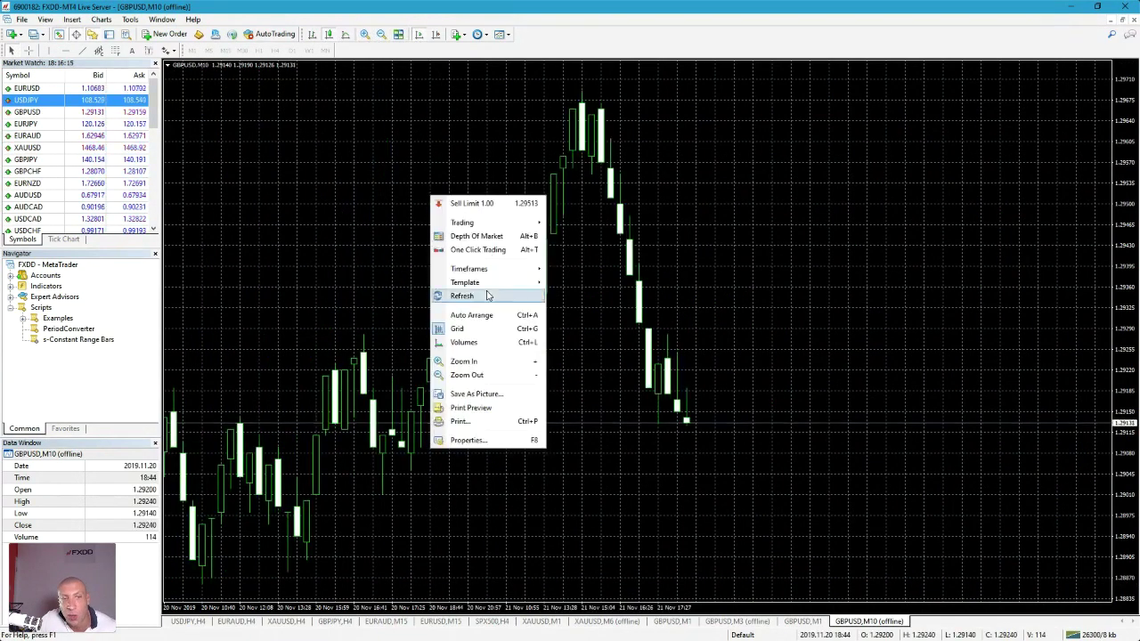
mouse_move(485, 283)
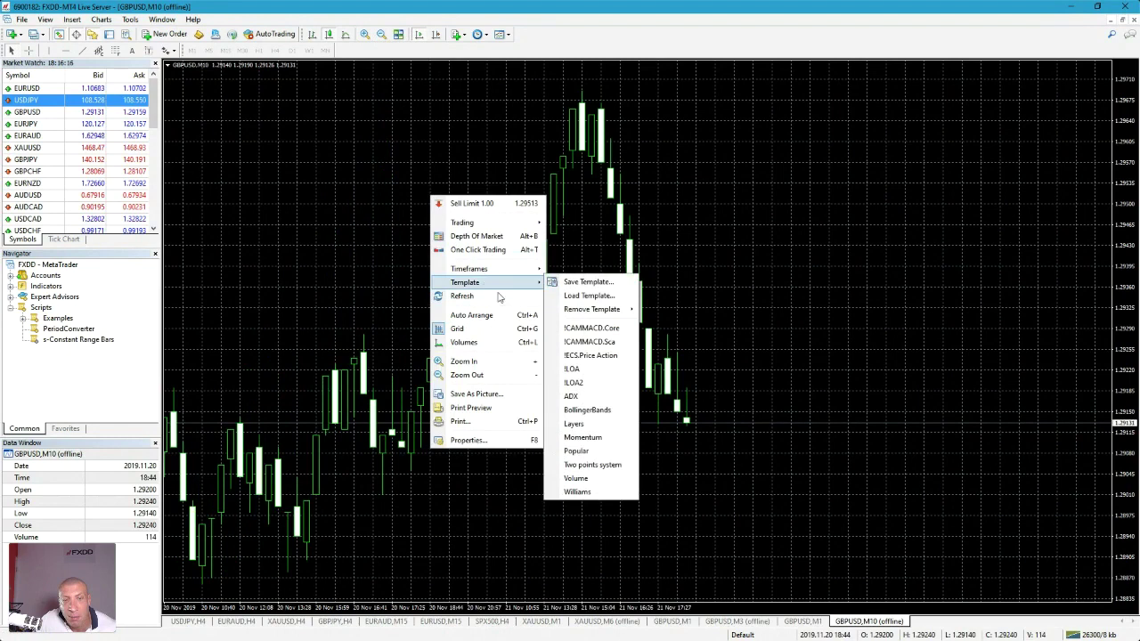
click(587, 410)
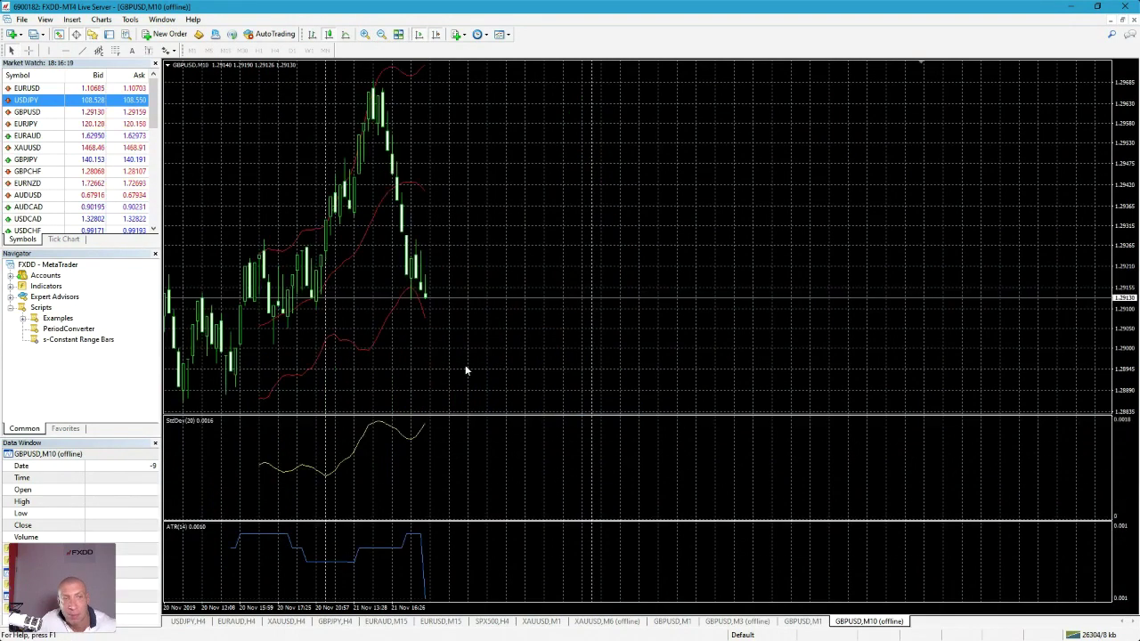
Turn off the grid and delete the StdDev and ATR indicator subwindows.
right_click(532, 212)
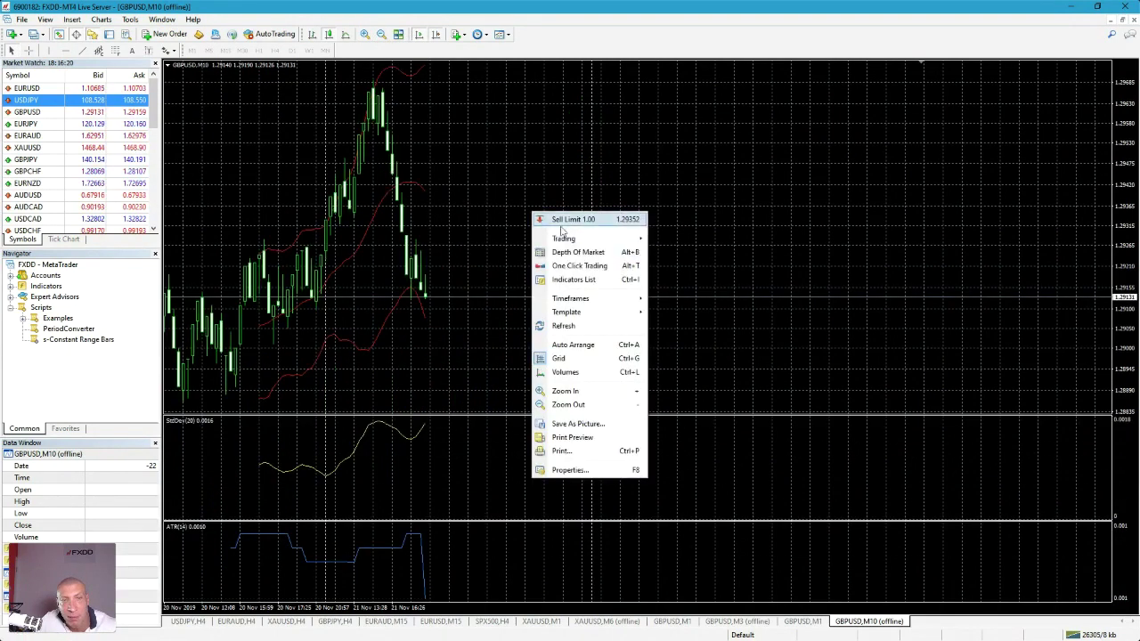
click(558, 358)
right_click(441, 471)
click(474, 398)
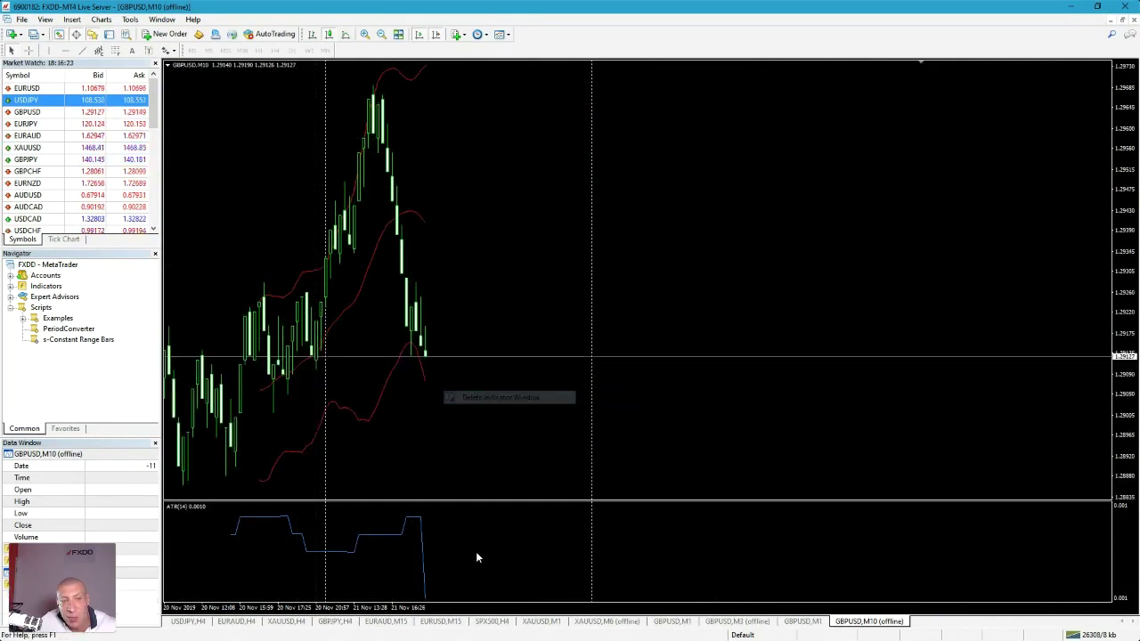
right_click(478, 553)
click(535, 479)
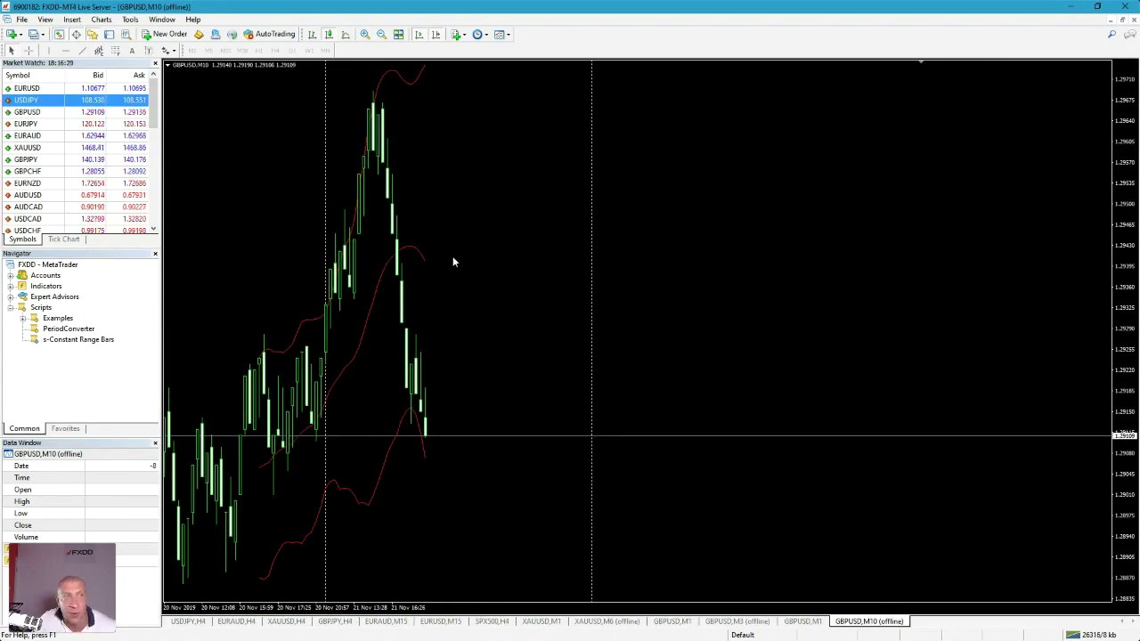
Open a new EURAUD chart and close the GBPUSD,M10 offline chart.
click(12, 36)
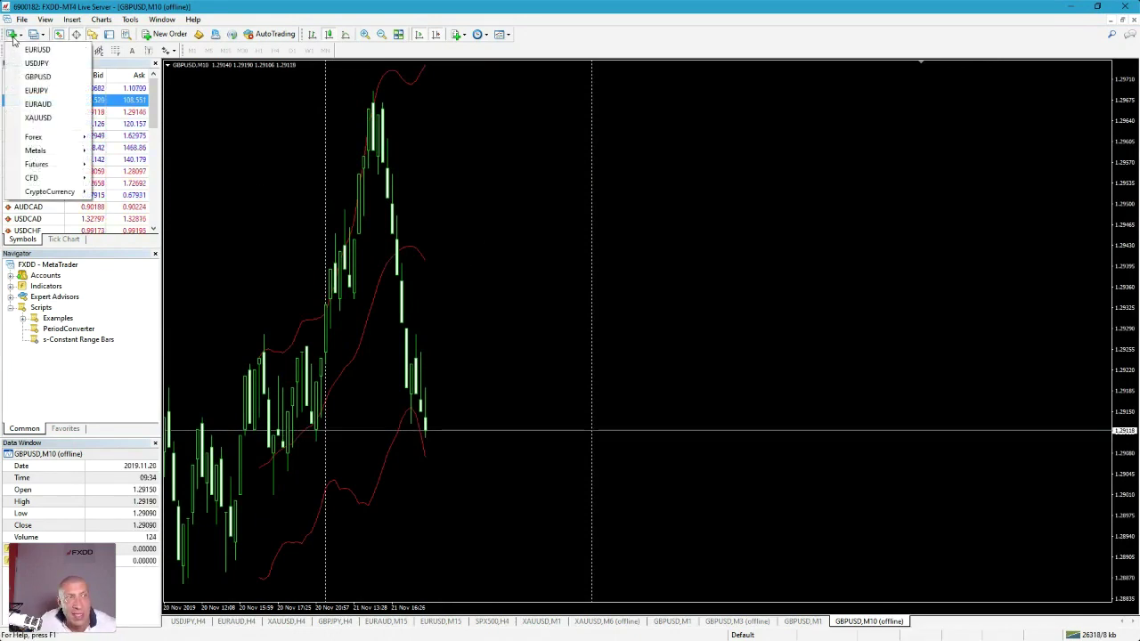
click(38, 104)
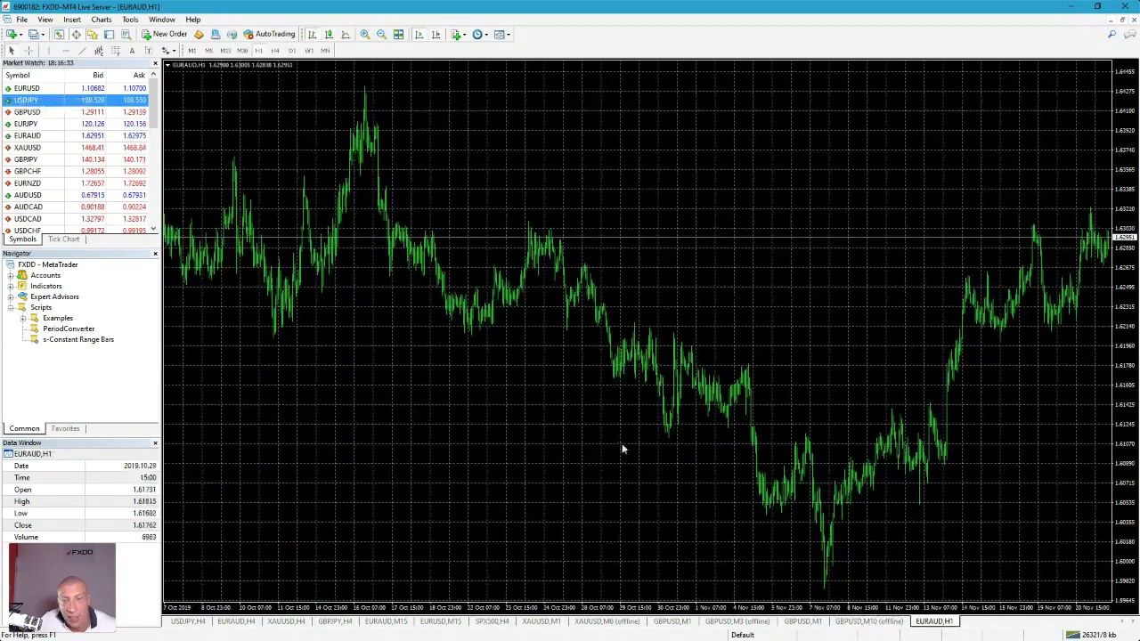
right_click(873, 621)
click(892, 532)
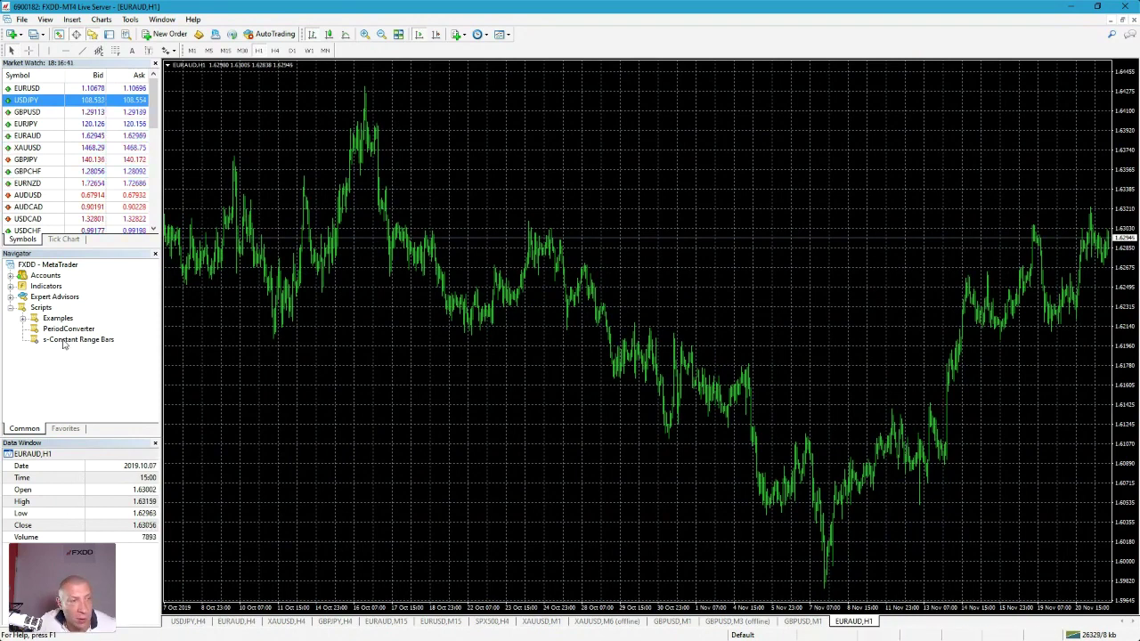
Run s-Constant Range Bars on the EURAUD chart with TimeFrame 25.
drag(50, 346, 368, 333)
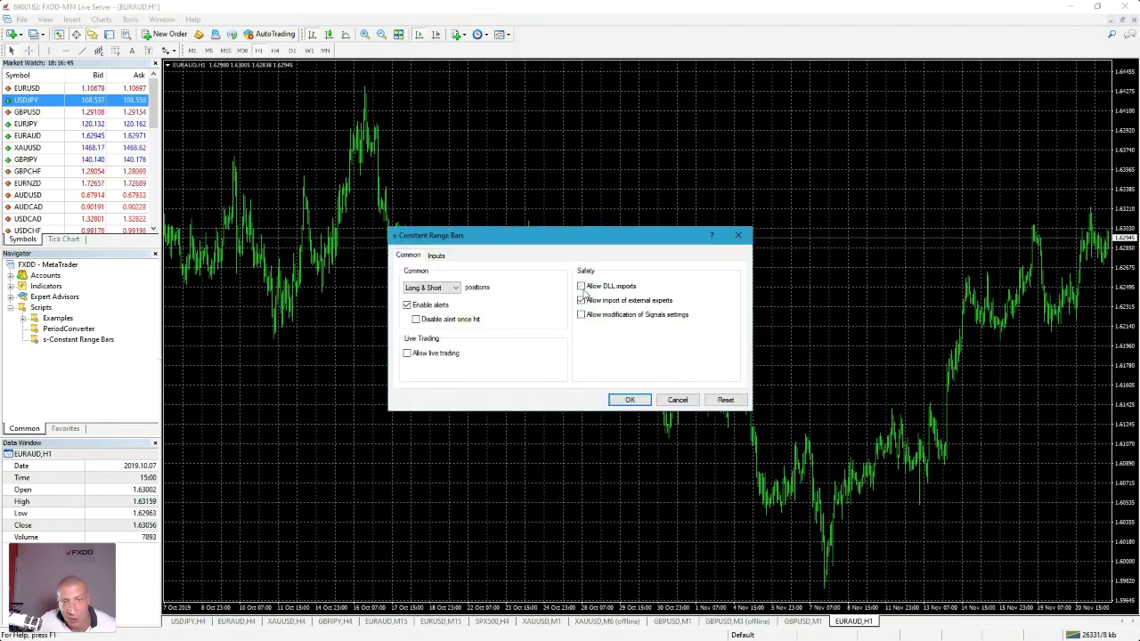
click(436, 256)
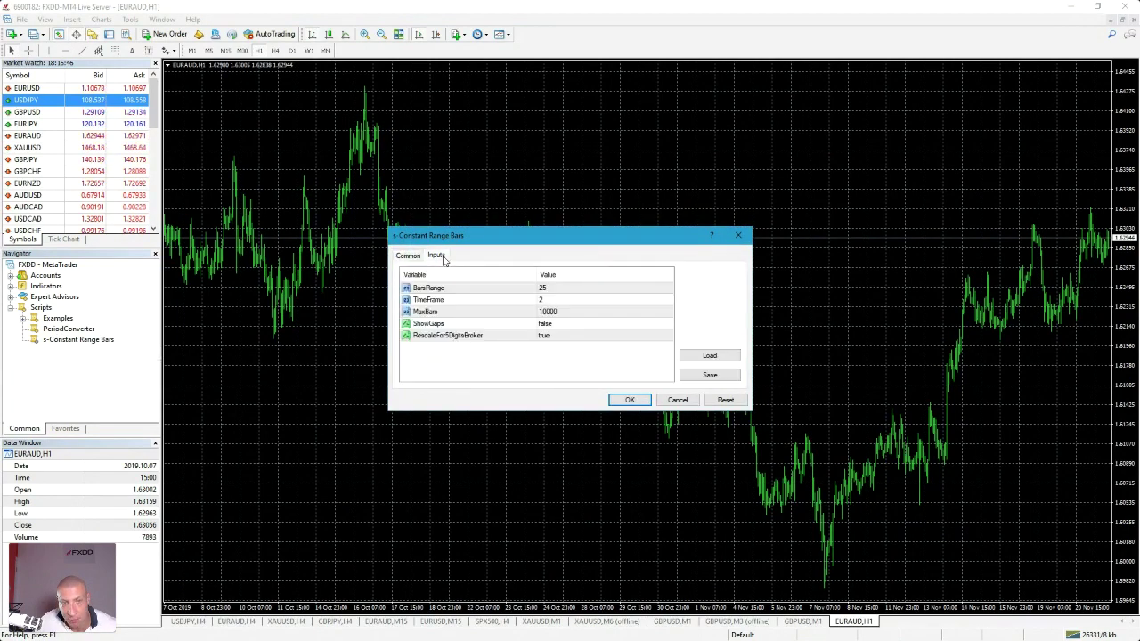
double_click(539, 301)
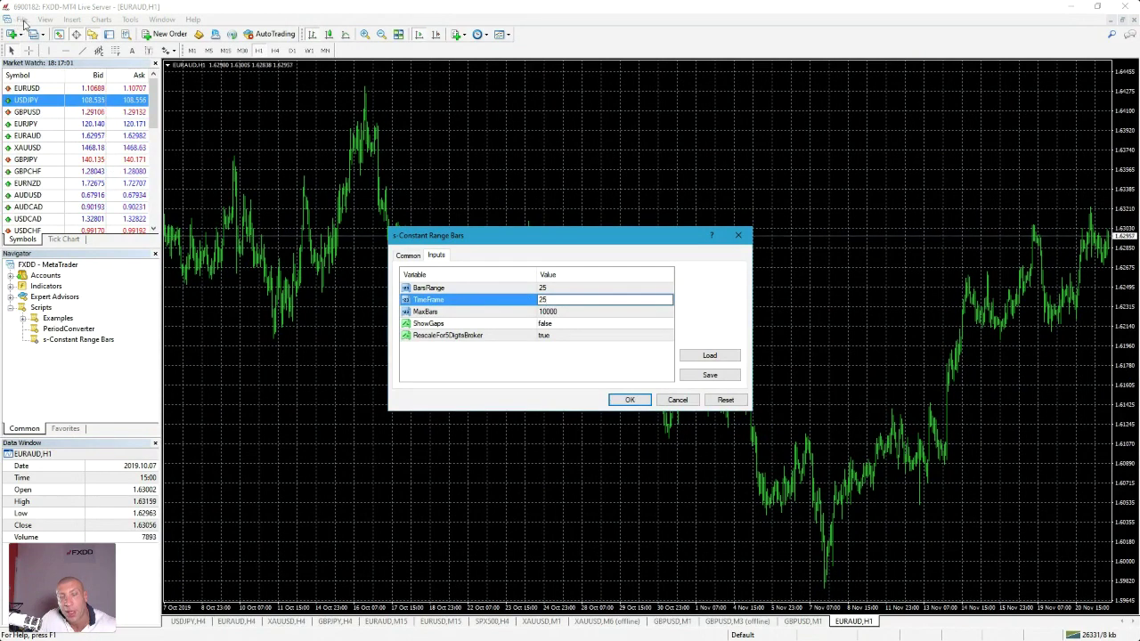
click(630, 400)
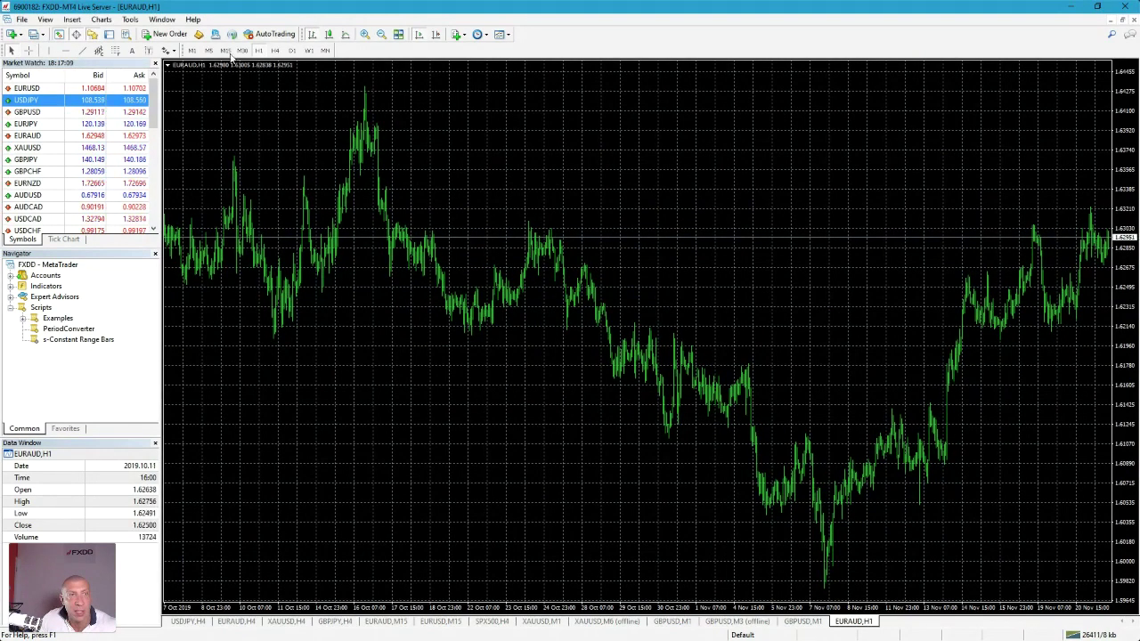
Switch EURAUD to M1 and restart s-Constant Range Bars with TimeFrame 25.
click(191, 50)
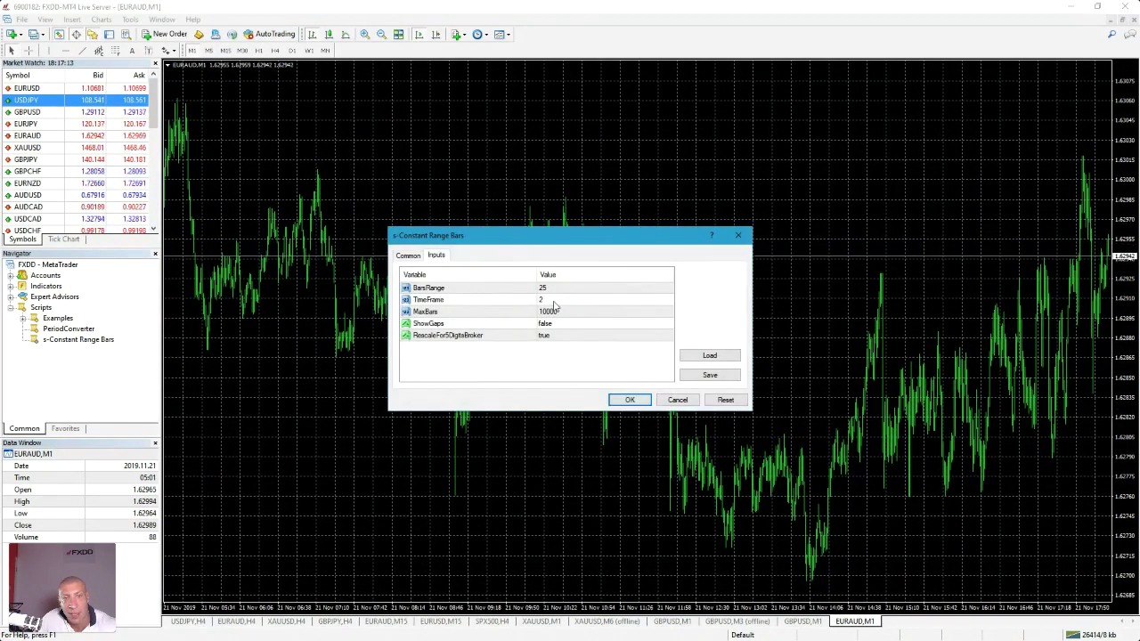
double_click(554, 301)
click(405, 256)
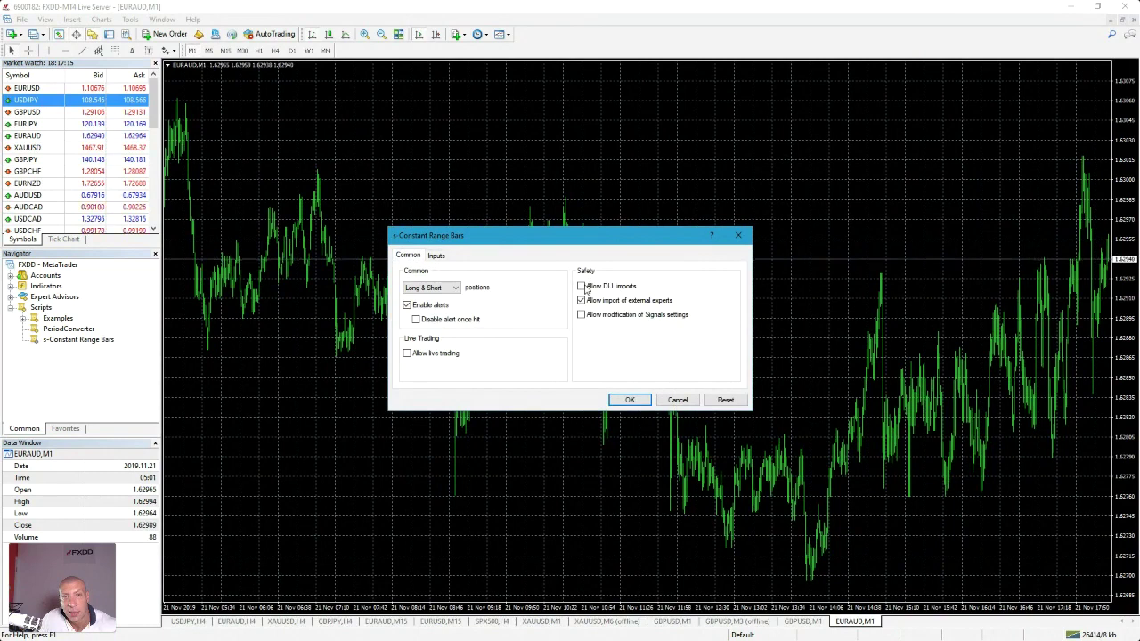
click(436, 256)
double_click(552, 301)
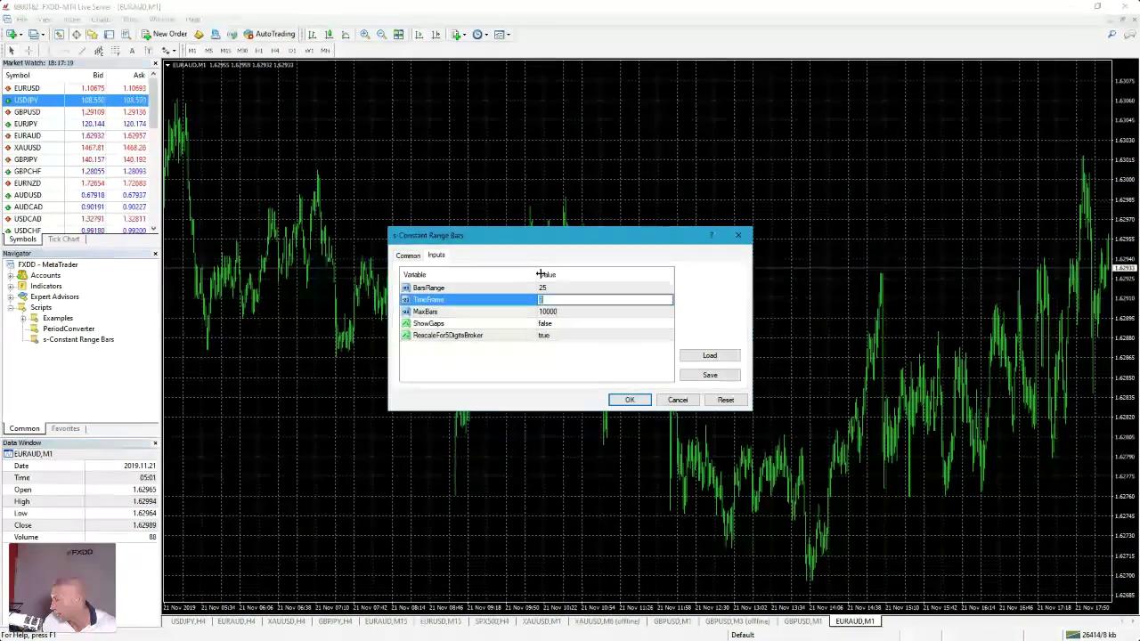
click(628, 399)
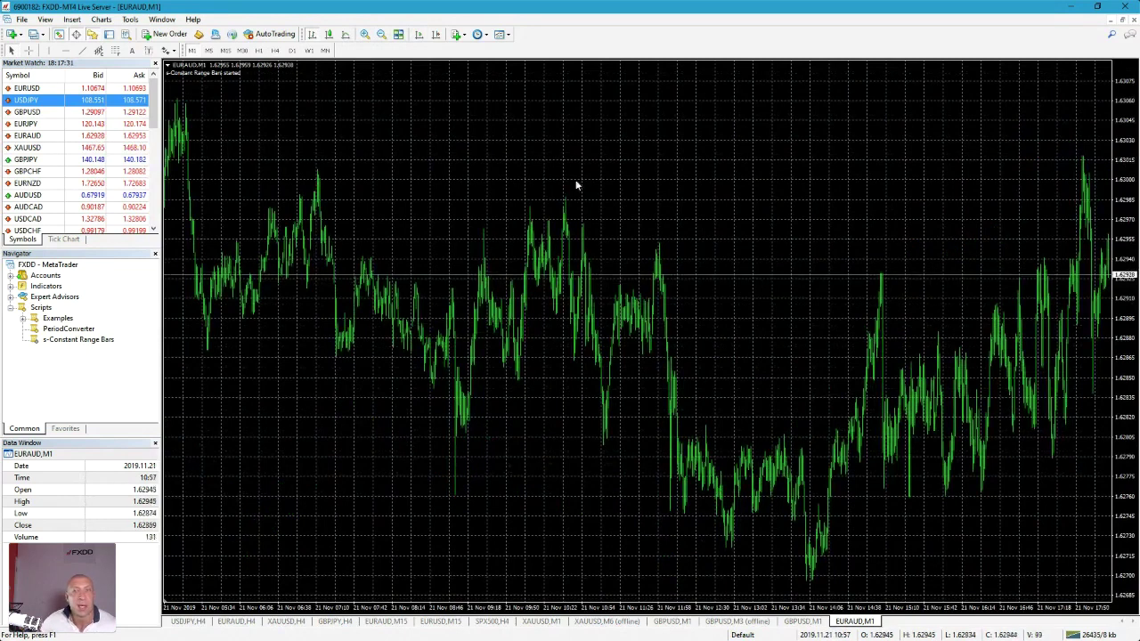
Open EURAUD,M25 from the offline history list and show it as zoomed-in candlesticks.
click(22, 19)
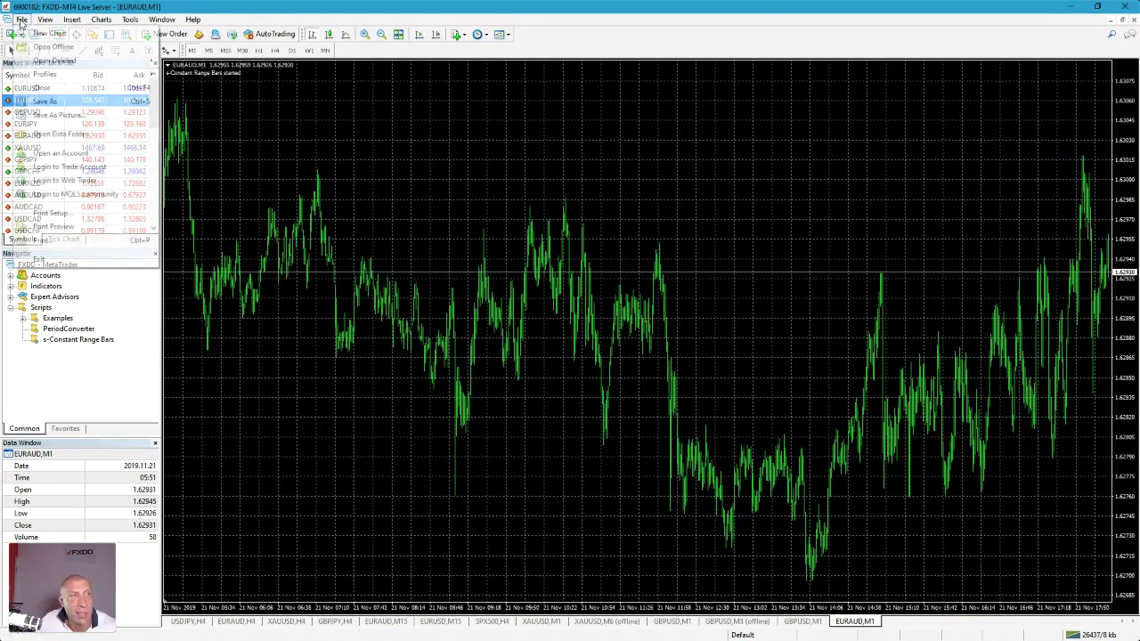
click(60, 134)
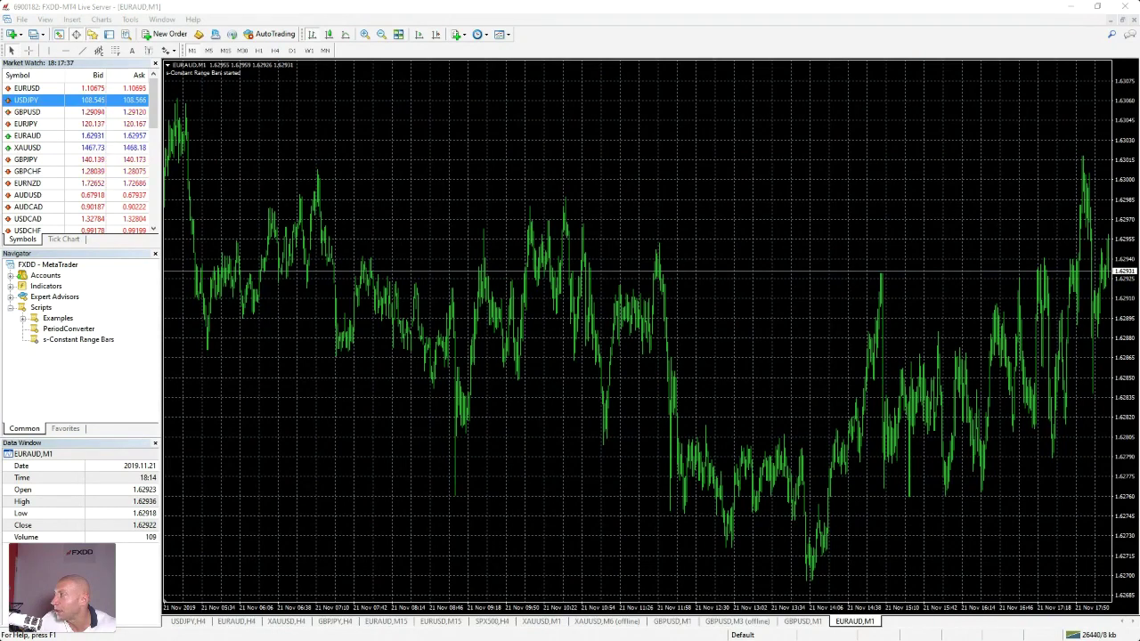
click(22, 18)
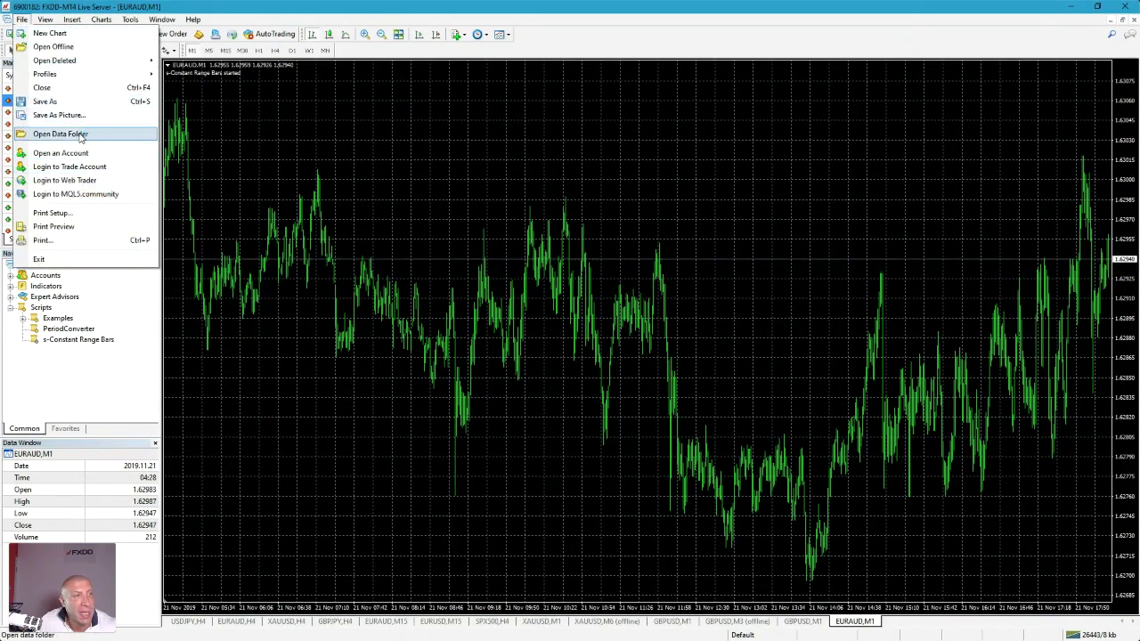
click(54, 46)
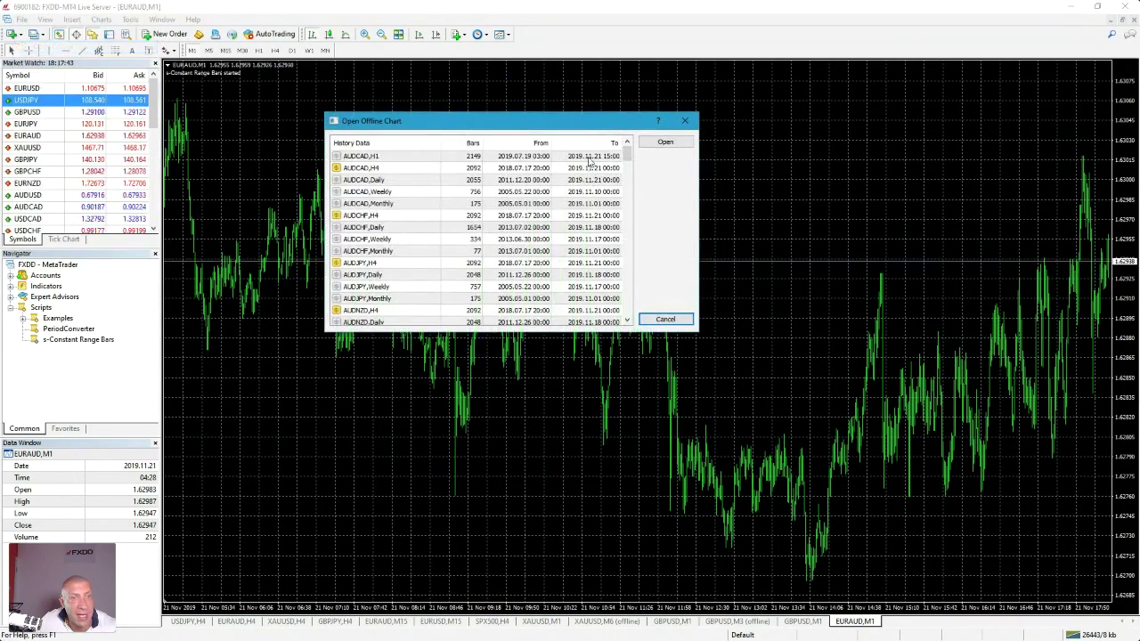
scroll(450, 235, down, 2)
scroll(390, 303, down, 1)
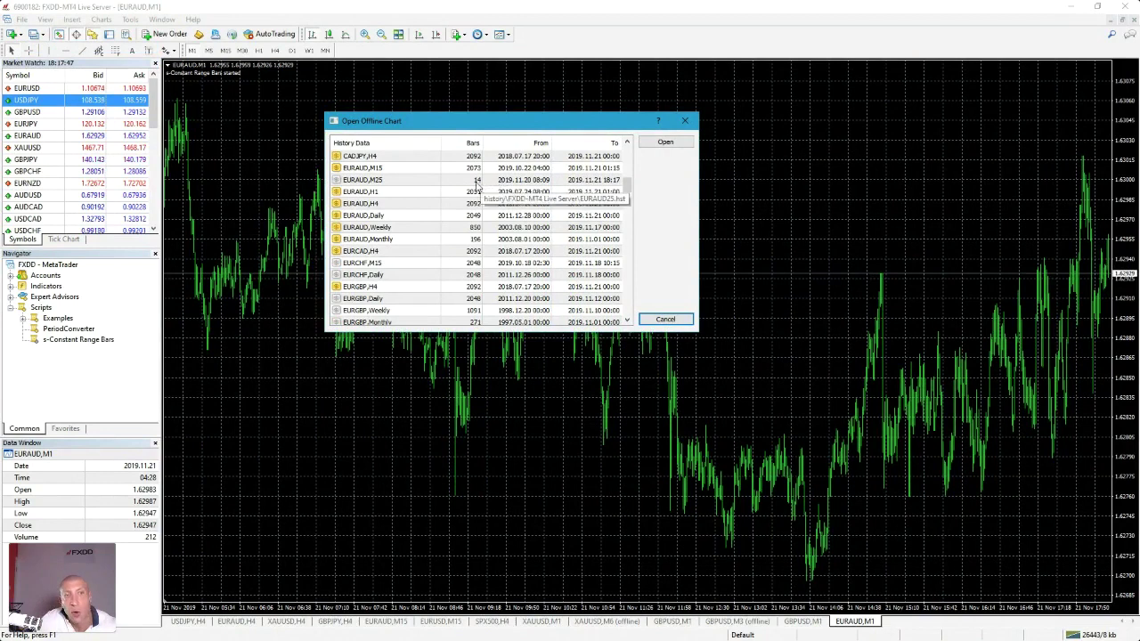
click(373, 182)
double_click(372, 182)
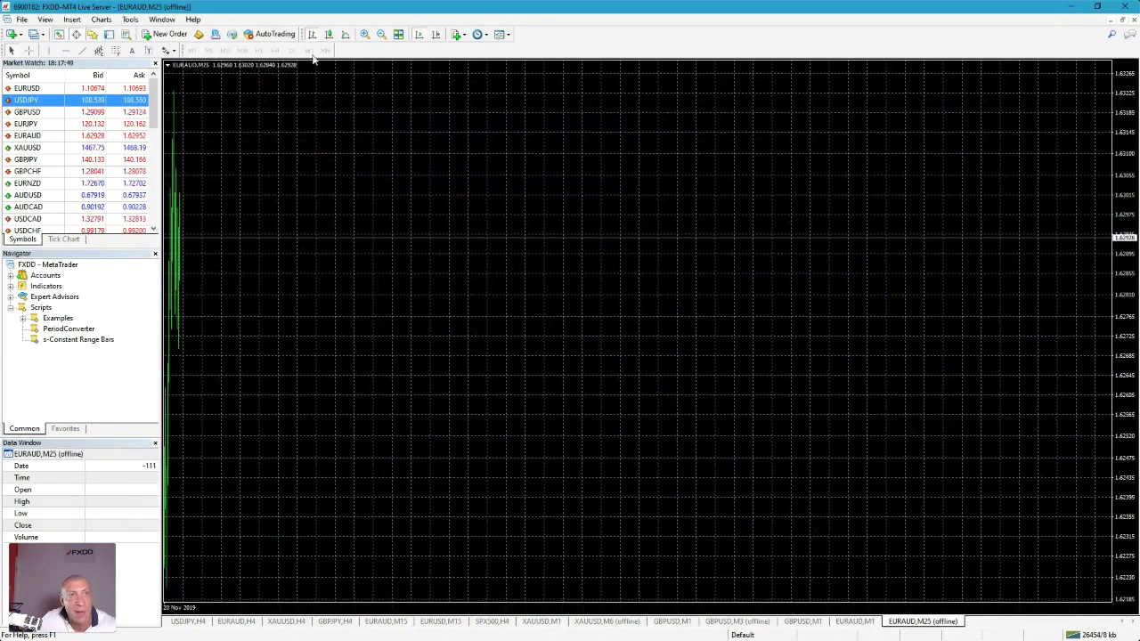
click(364, 34)
click(364, 34)
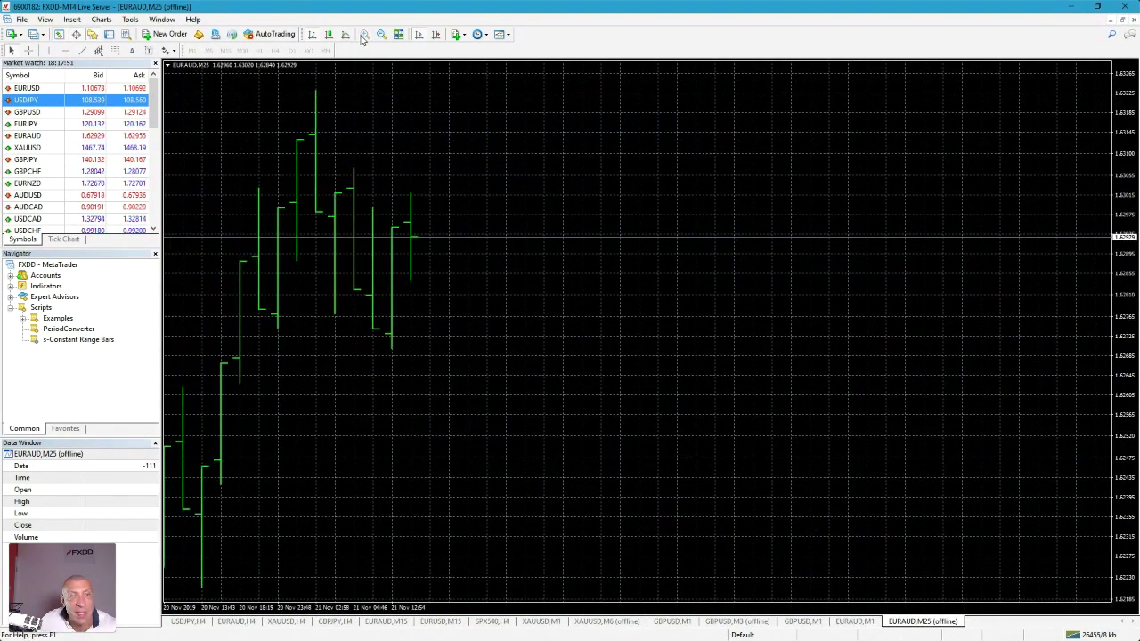
click(332, 35)
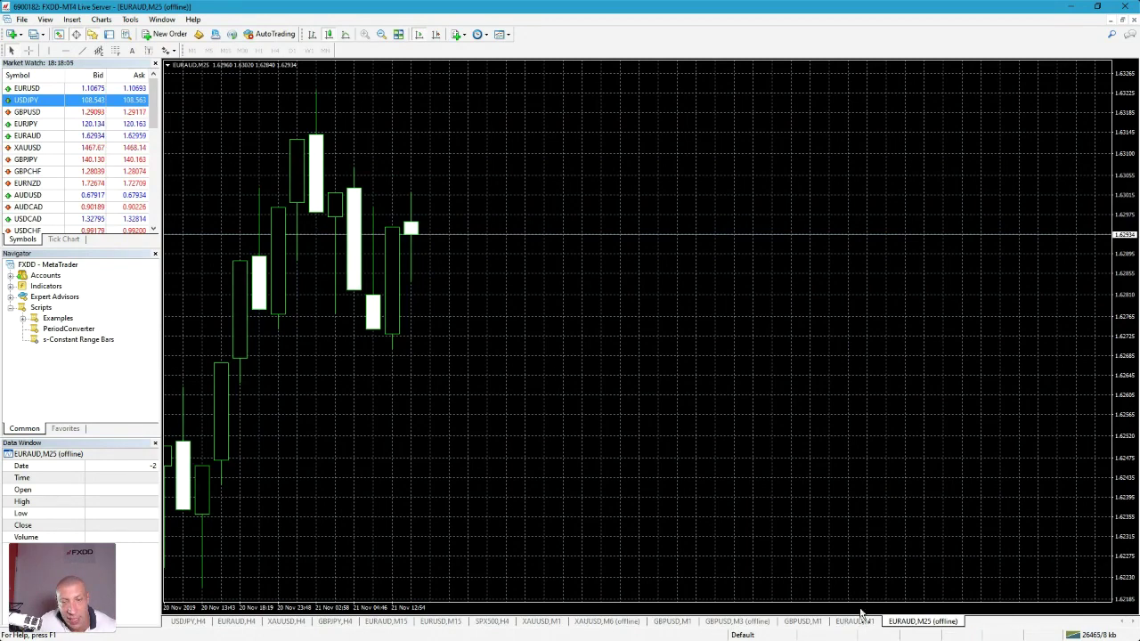
Close the EURAUD,M25 offline chart and open a new EURAUD chart on M1.
right_click(905, 620)
click(926, 534)
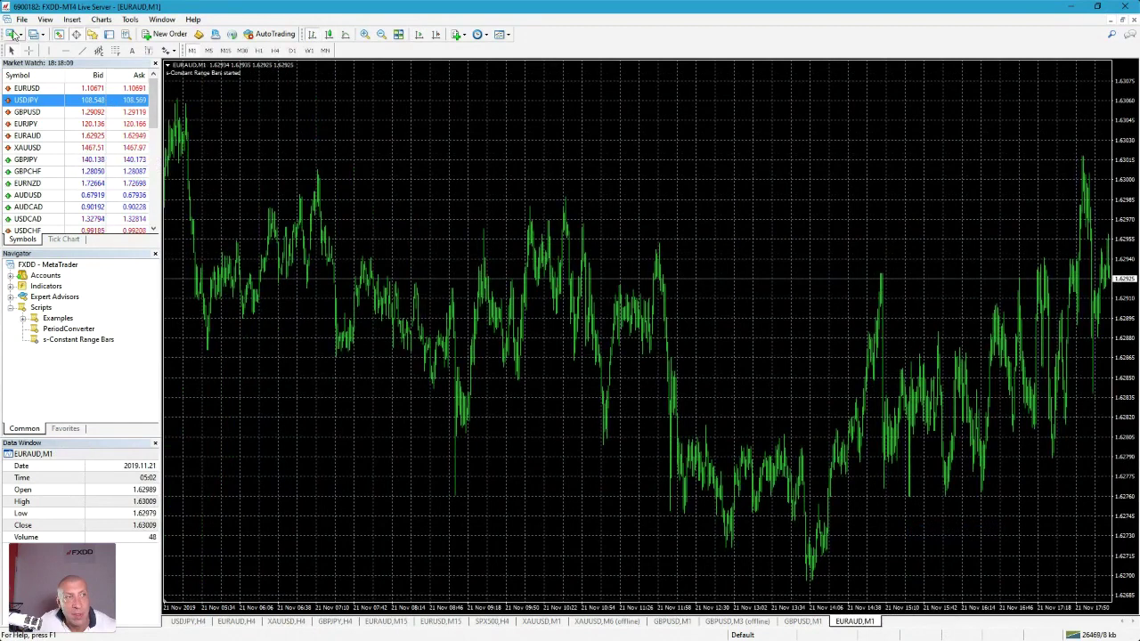
click(13, 34)
click(54, 114)
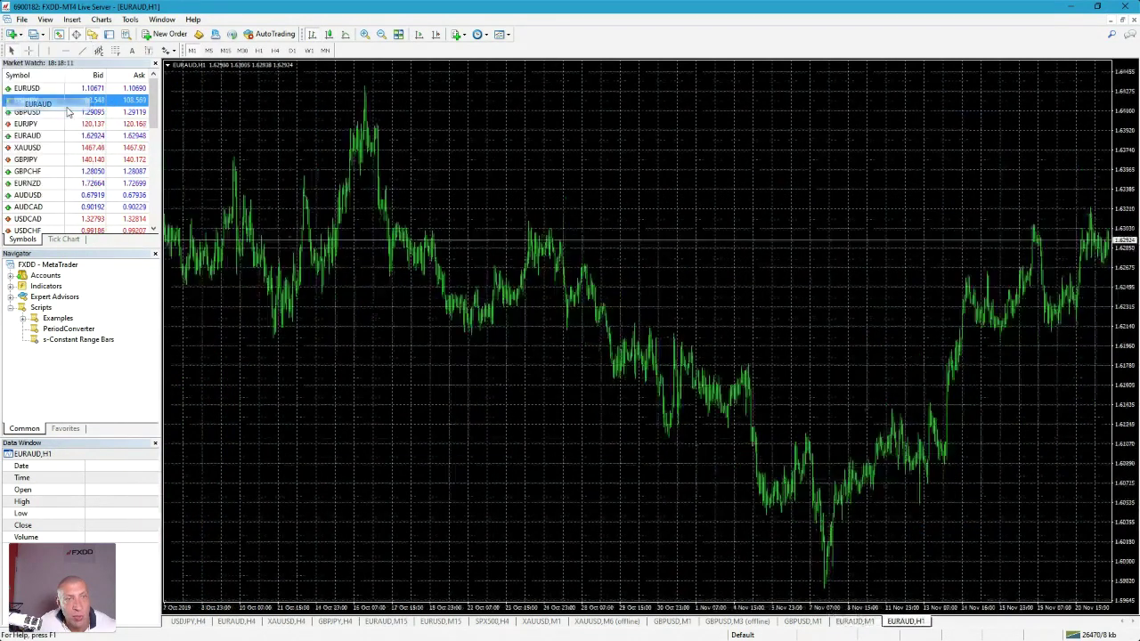
click(192, 50)
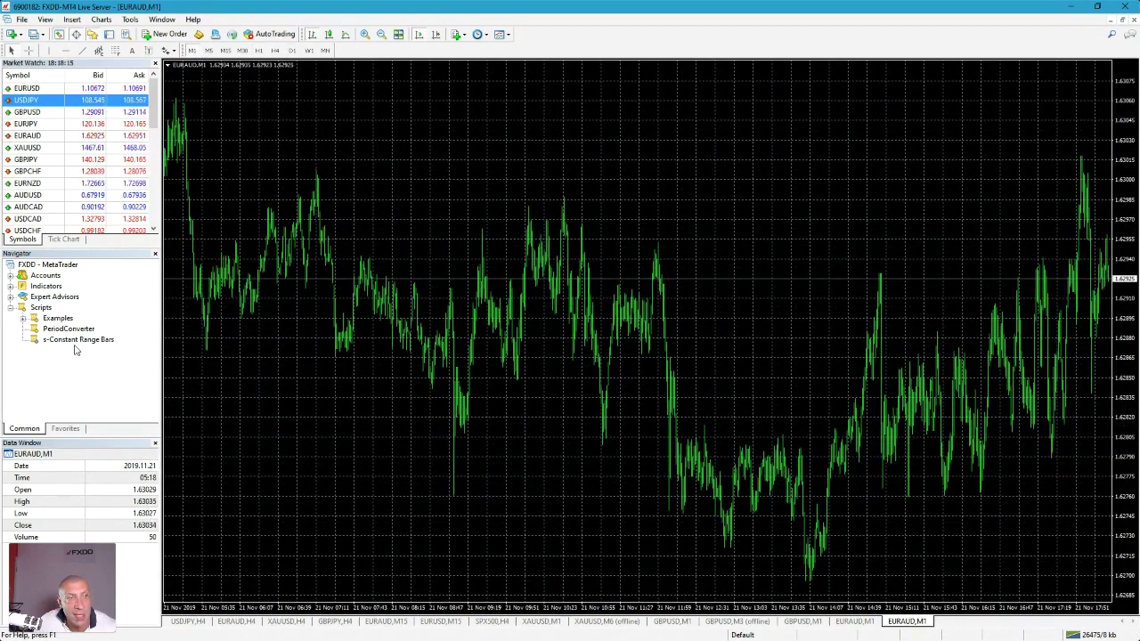
Run s-Constant Range Bars with DLL imports allowed and BarsRange 6.
drag(379, 279, 383, 279)
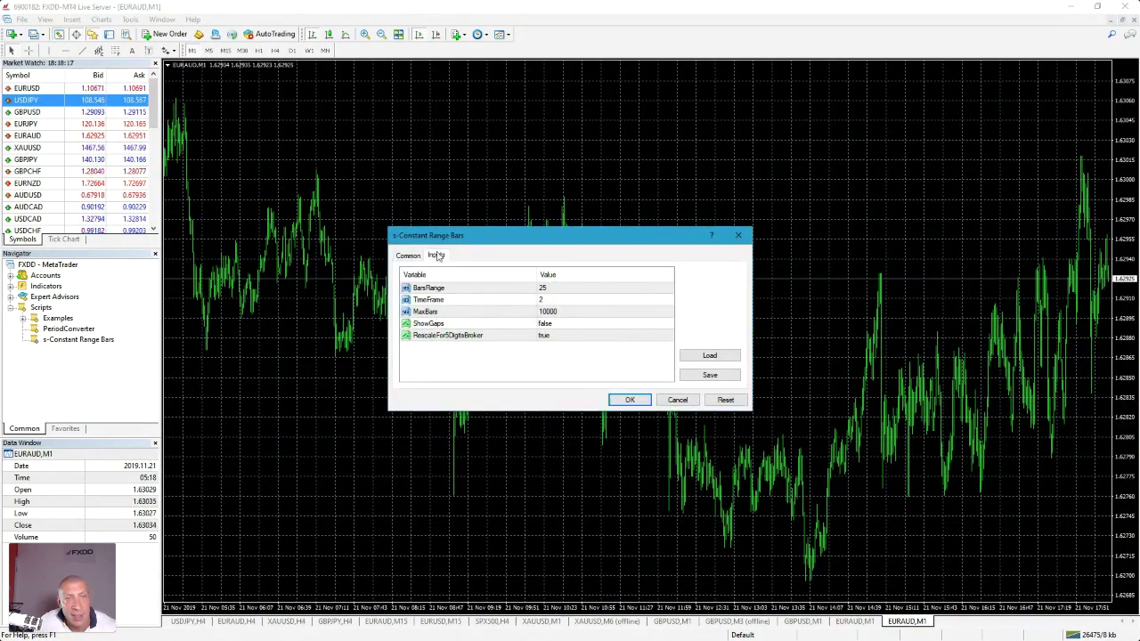
click(410, 257)
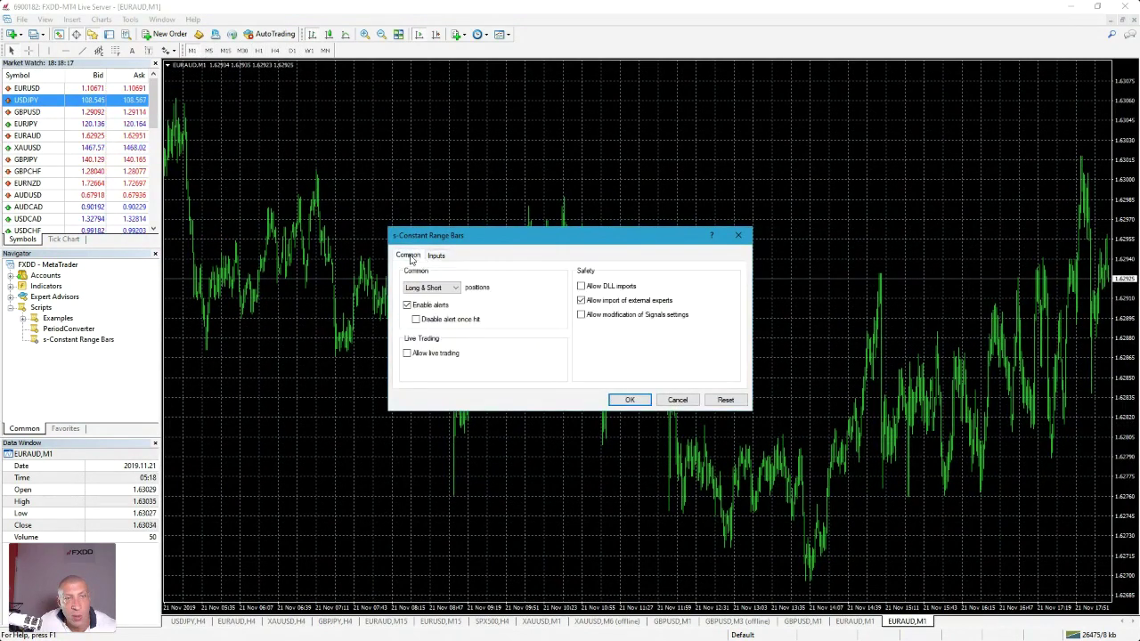
click(581, 287)
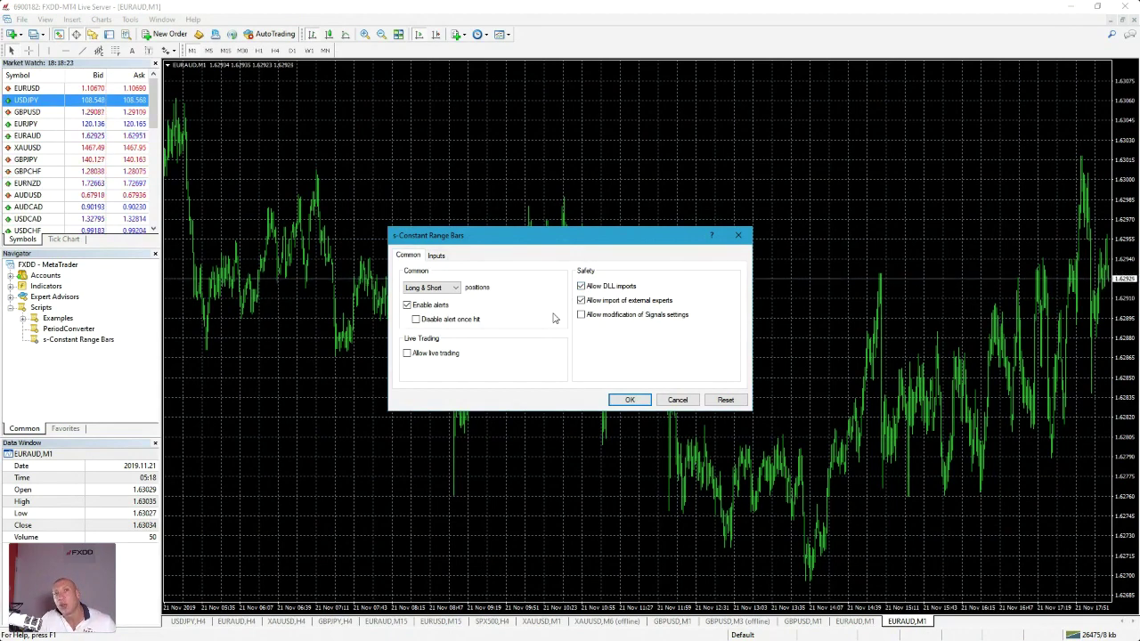
click(436, 256)
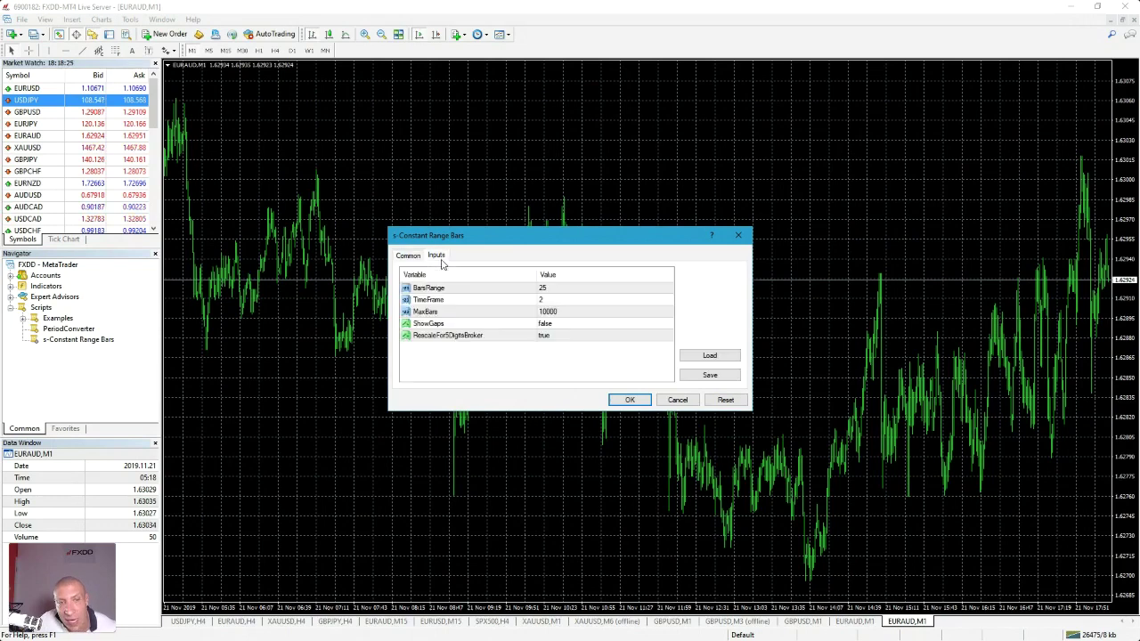
double_click(557, 288)
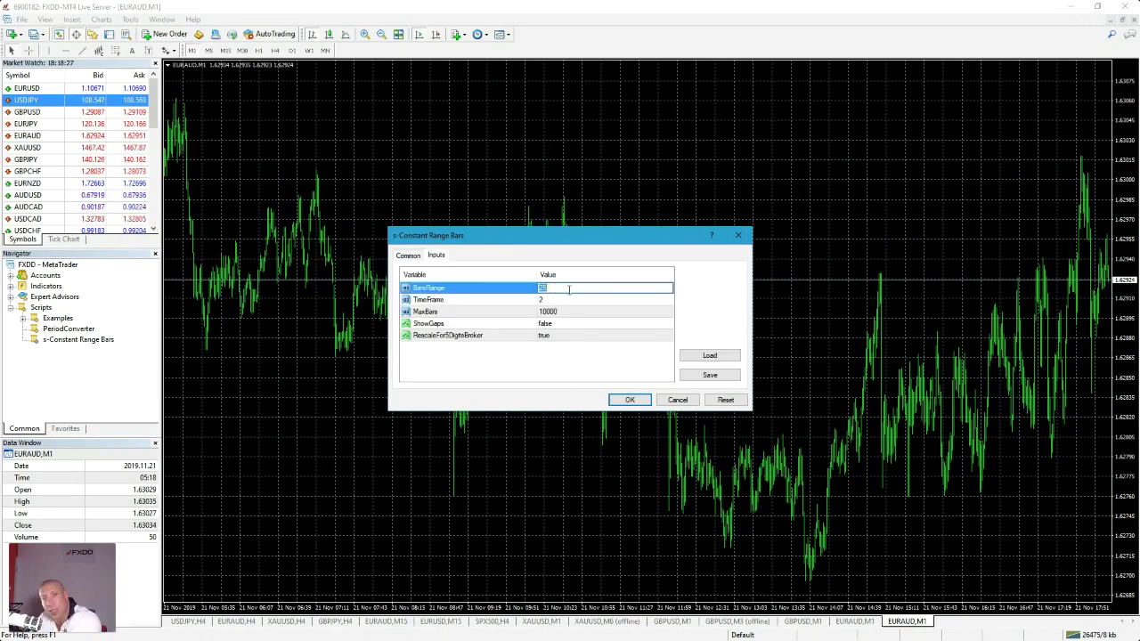
key(Tab)
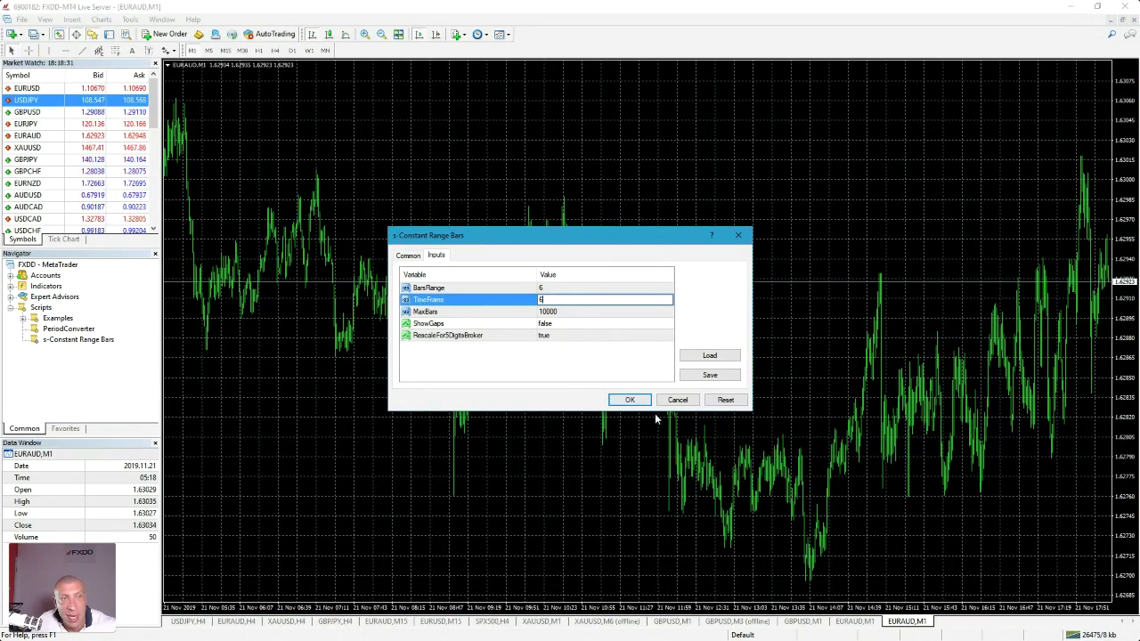
click(631, 400)
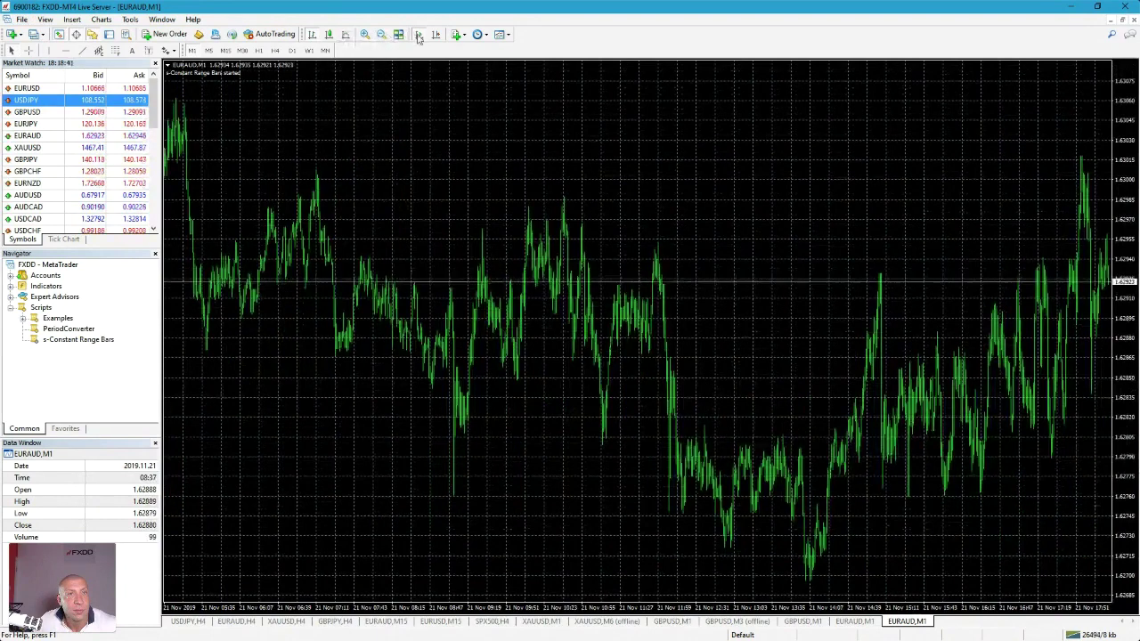
Open EURAUD,M6 from the File > Open Offline history list.
scroll(589, 169, up, 10)
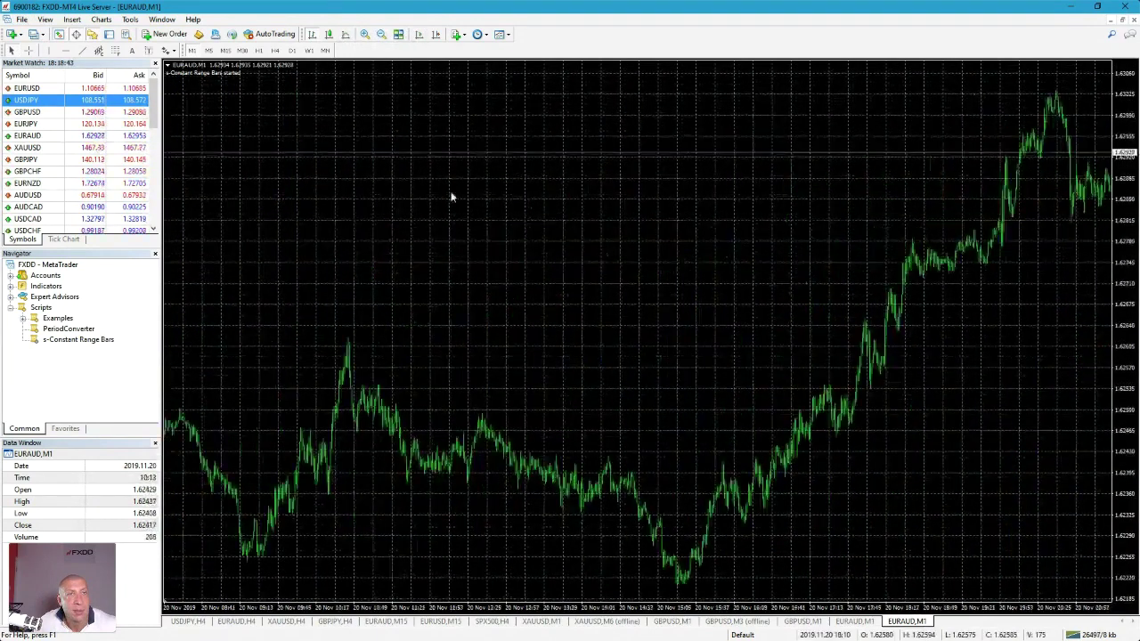
scroll(419, 211, up, 5)
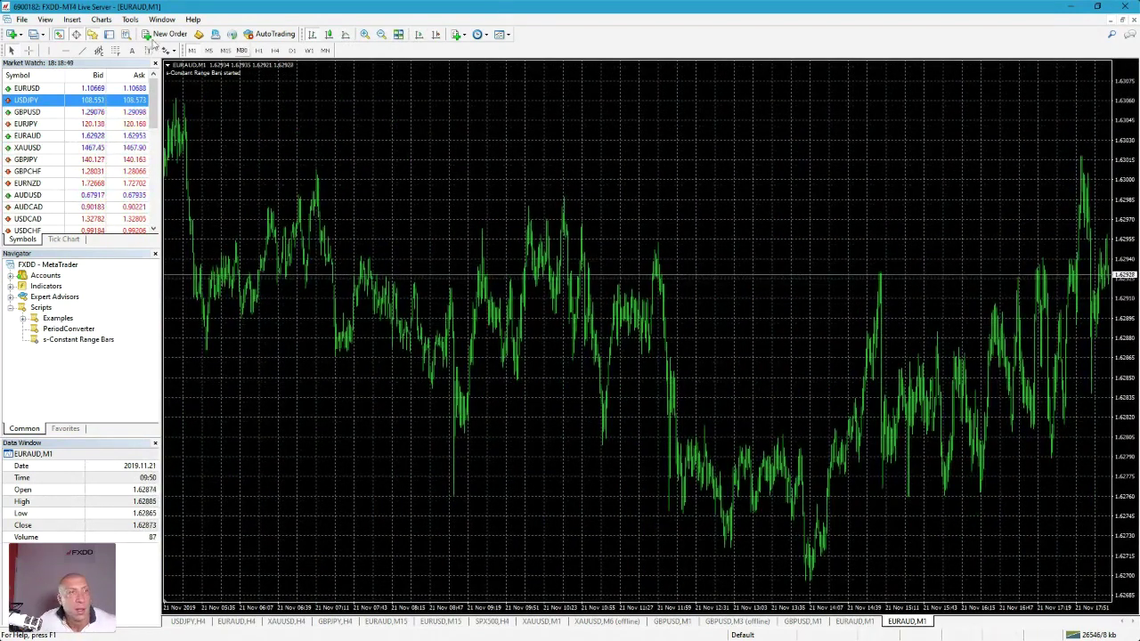
click(21, 19)
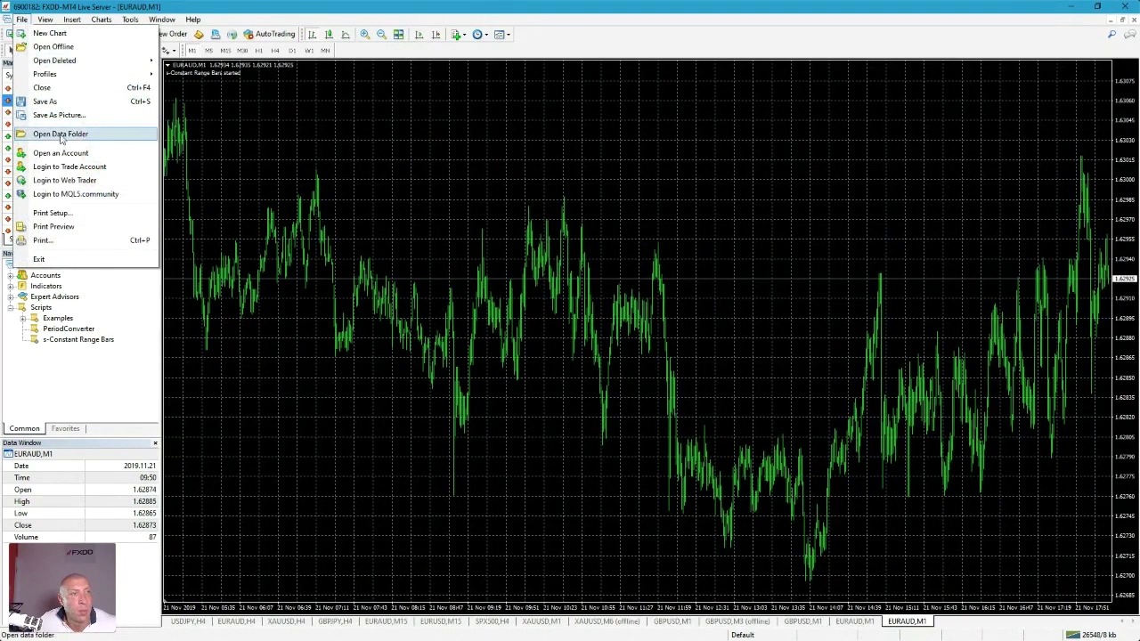
click(53, 46)
scroll(400, 224, down, 1)
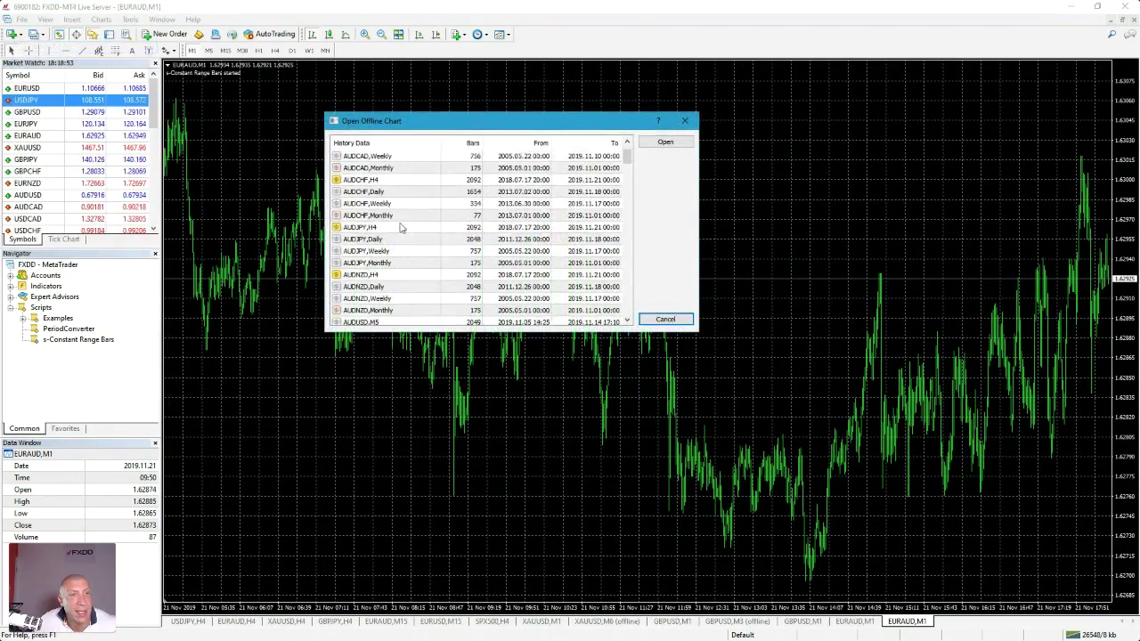
scroll(406, 184, down, 8)
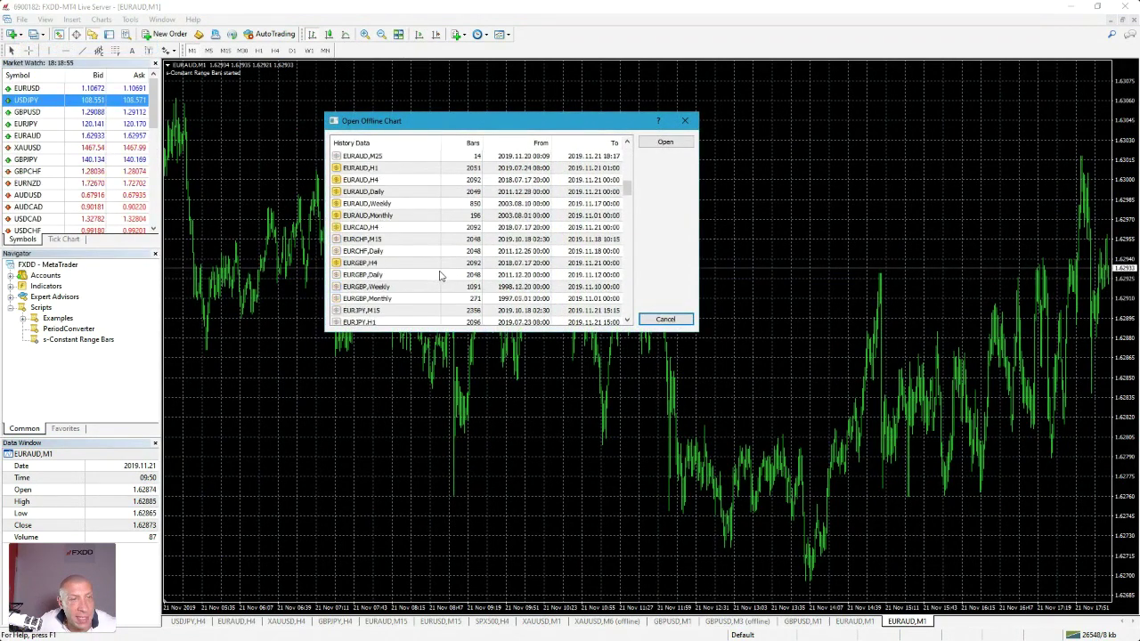
scroll(439, 277, up, 3)
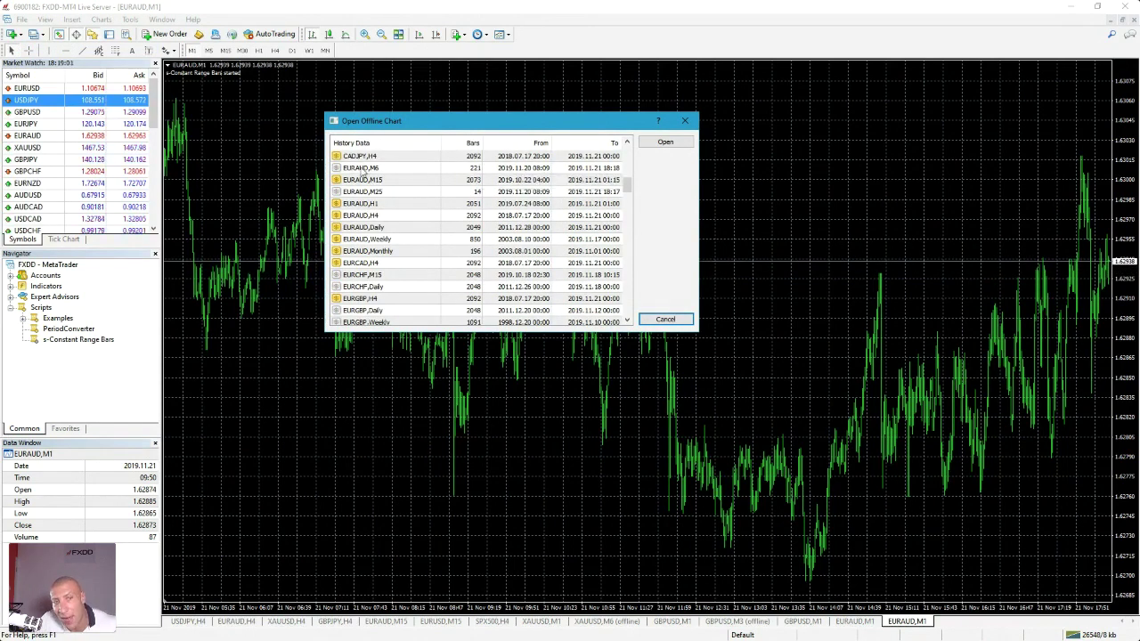
double_click(360, 168)
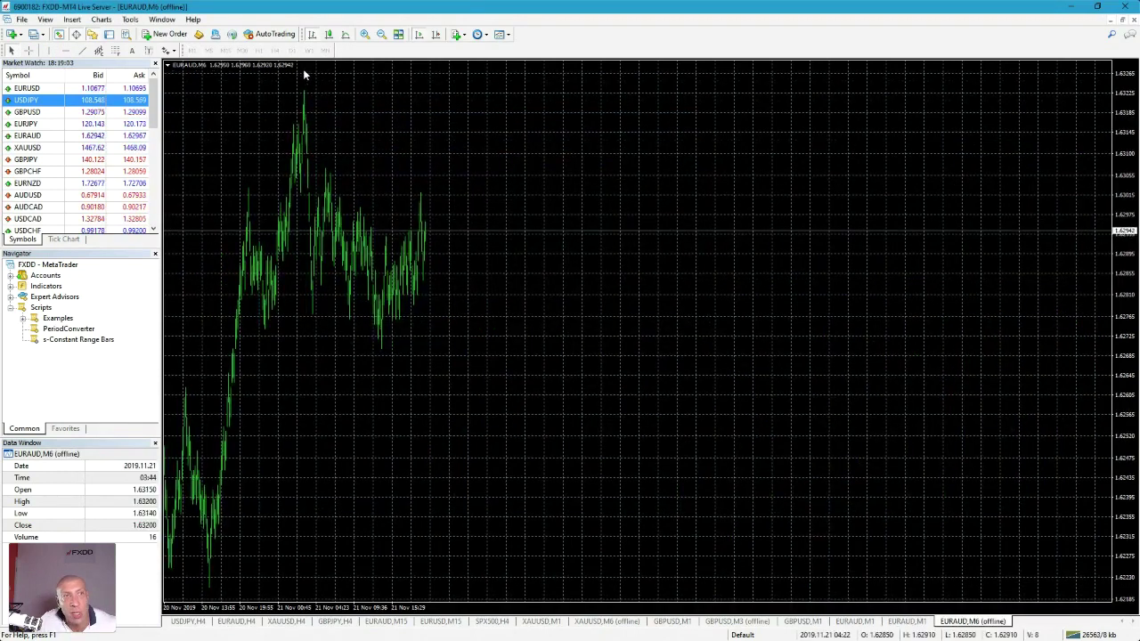
Zoom the EURAUD,M6 chart in three times, switch to candlesticks, and apply the !LOA template.
click(364, 34)
click(364, 34)
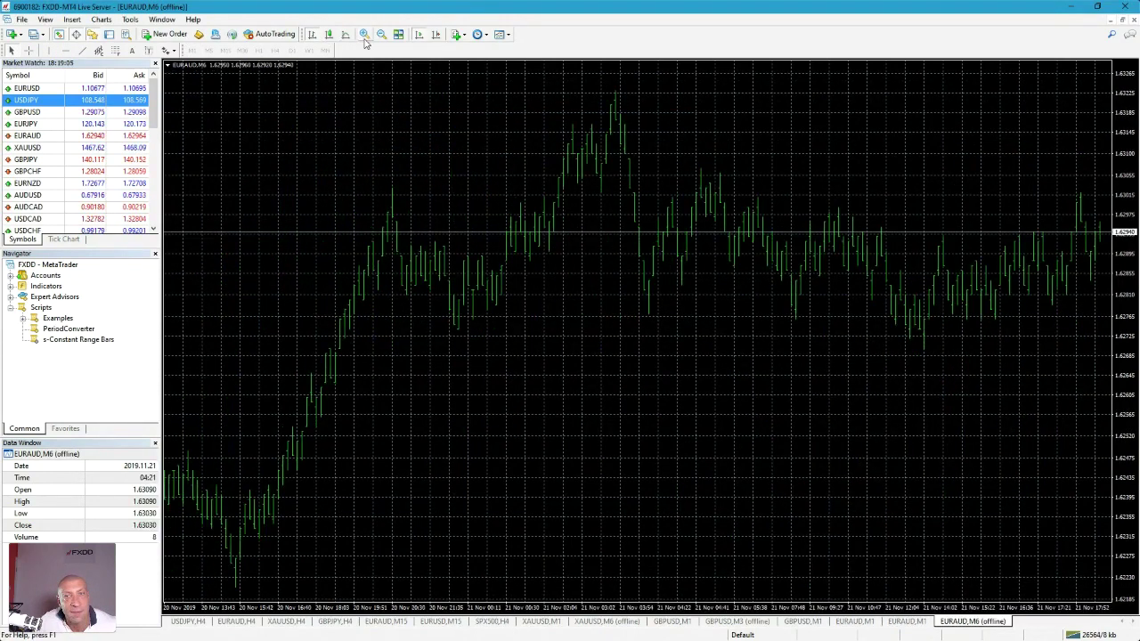
click(364, 34)
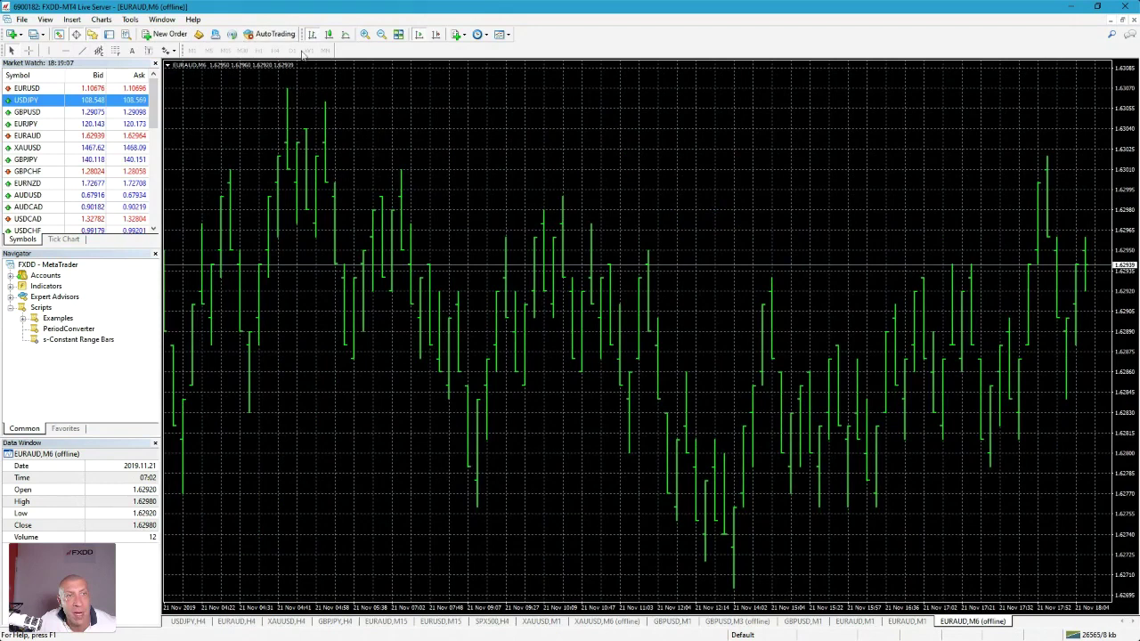
click(329, 33)
right_click(450, 127)
click(486, 214)
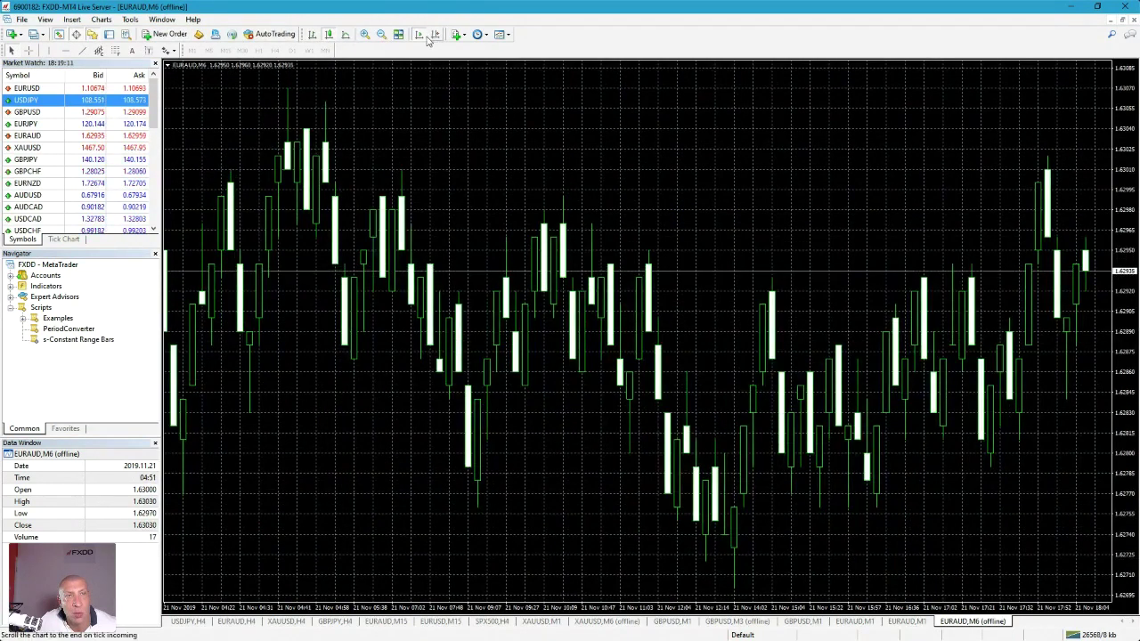
right_click(646, 160)
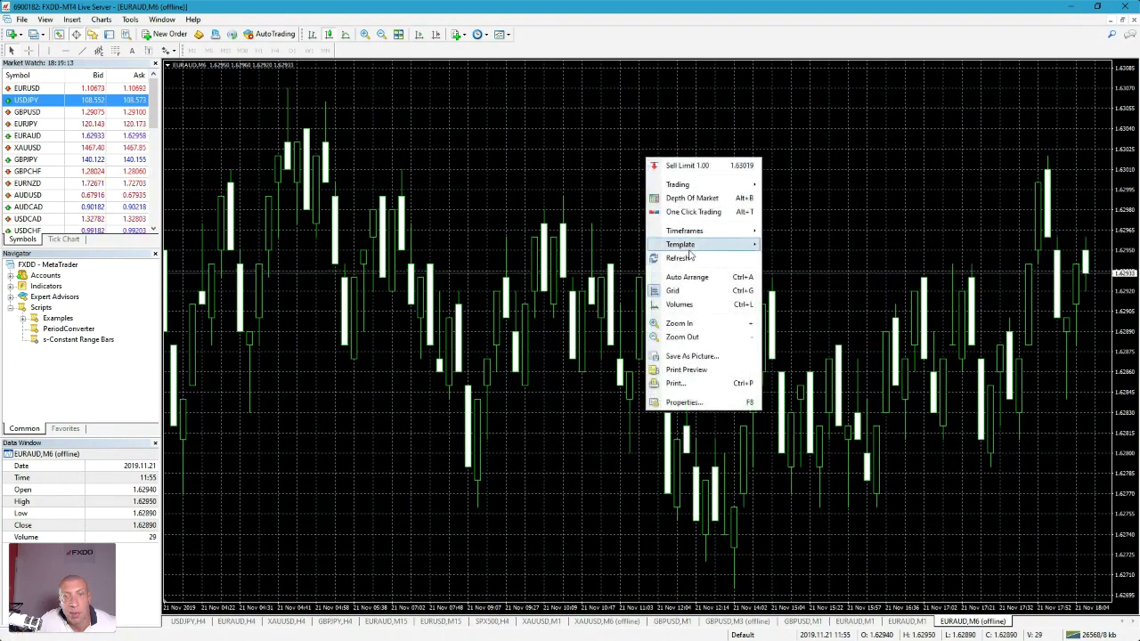
mouse_move(708, 252)
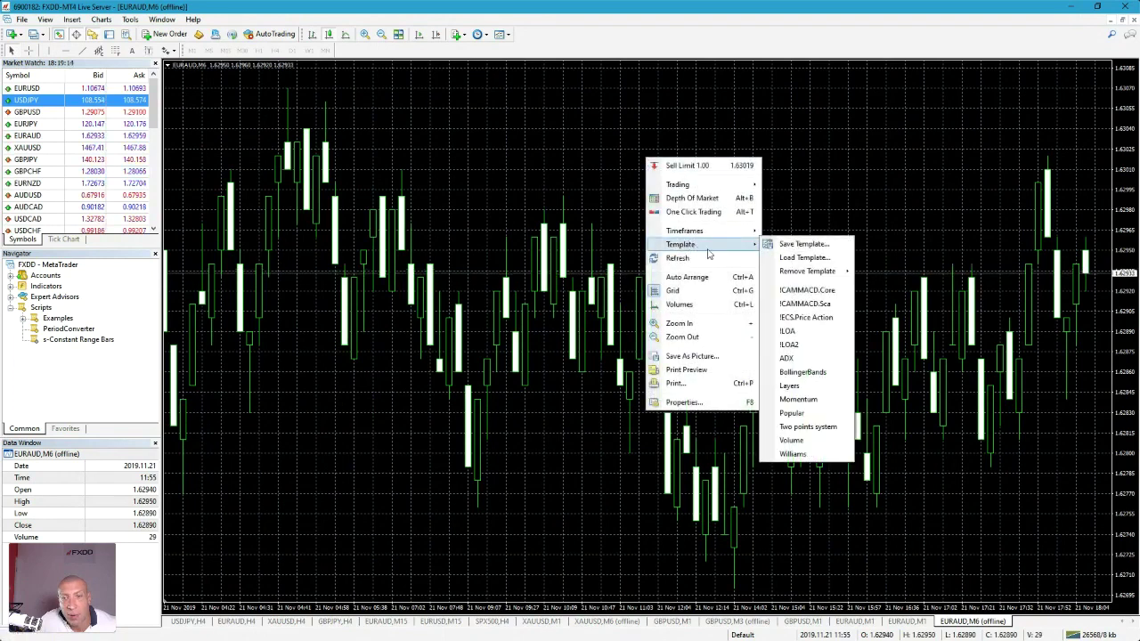
click(802, 335)
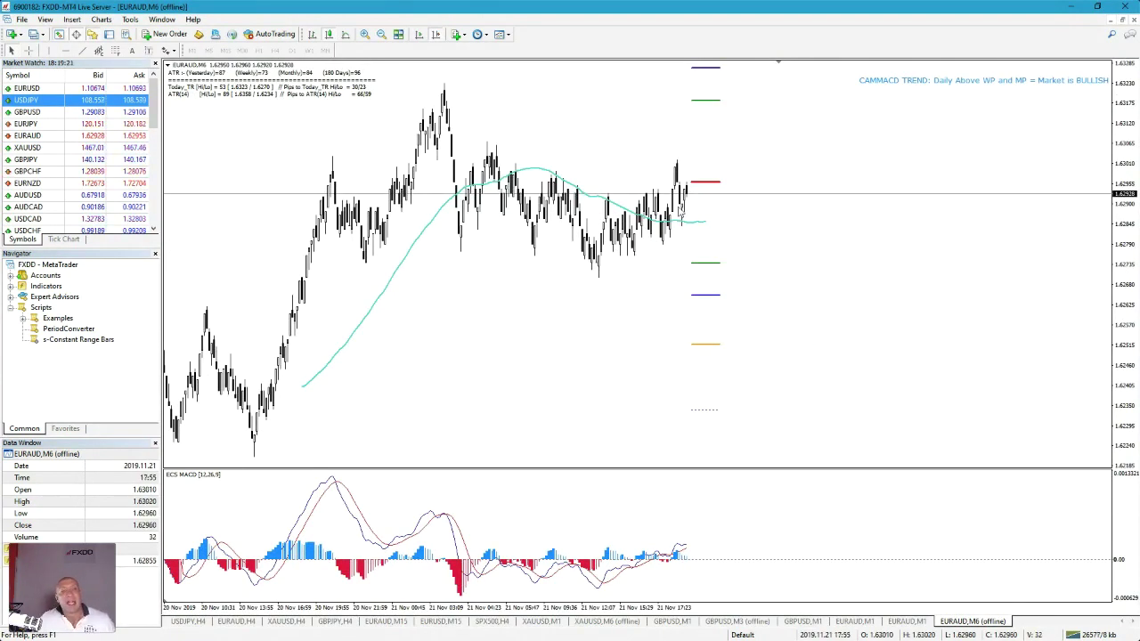
Collapse the Navigator's Scripts folder and return focus to the offline EURAUD,M6 chart.
click(11, 308)
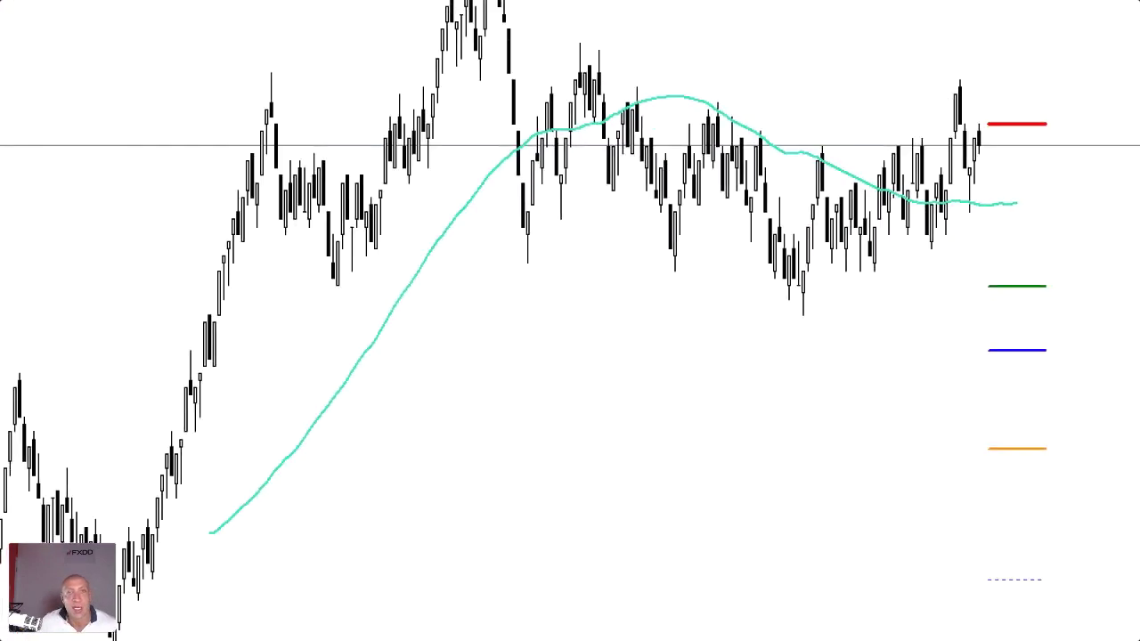
mouse_move(132, 223)
mouse_down()
mouse_move(194, 409)
mouse_move(376, 78)
mouse_move(369, 321)
mouse_move(464, 354)
mouse_up()
mouse_move(553, 265)
mouse_down()
mouse_move(621, 422)
mouse_move(646, 279)
mouse_move(730, 400)
mouse_move(849, 233)
mouse_up()
key(Escape)
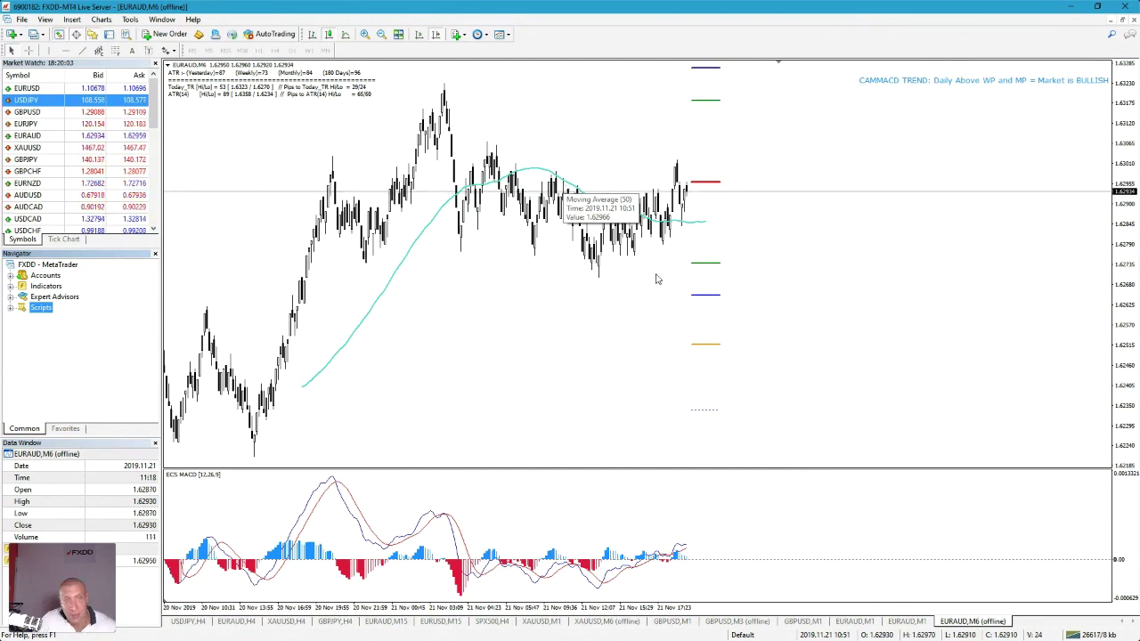
click(757, 356)
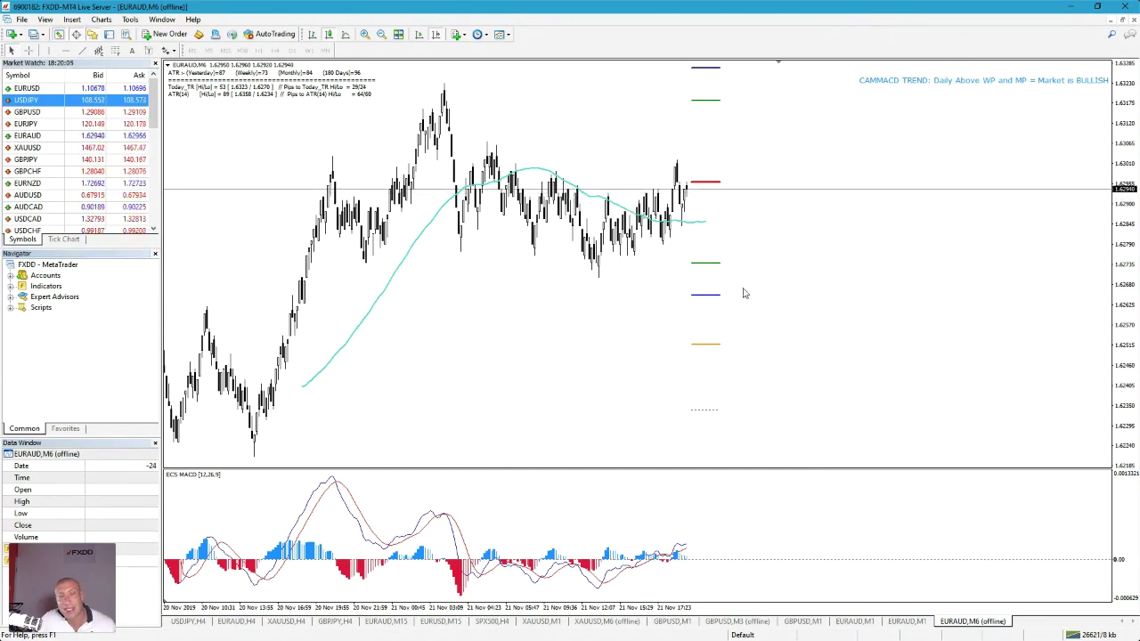